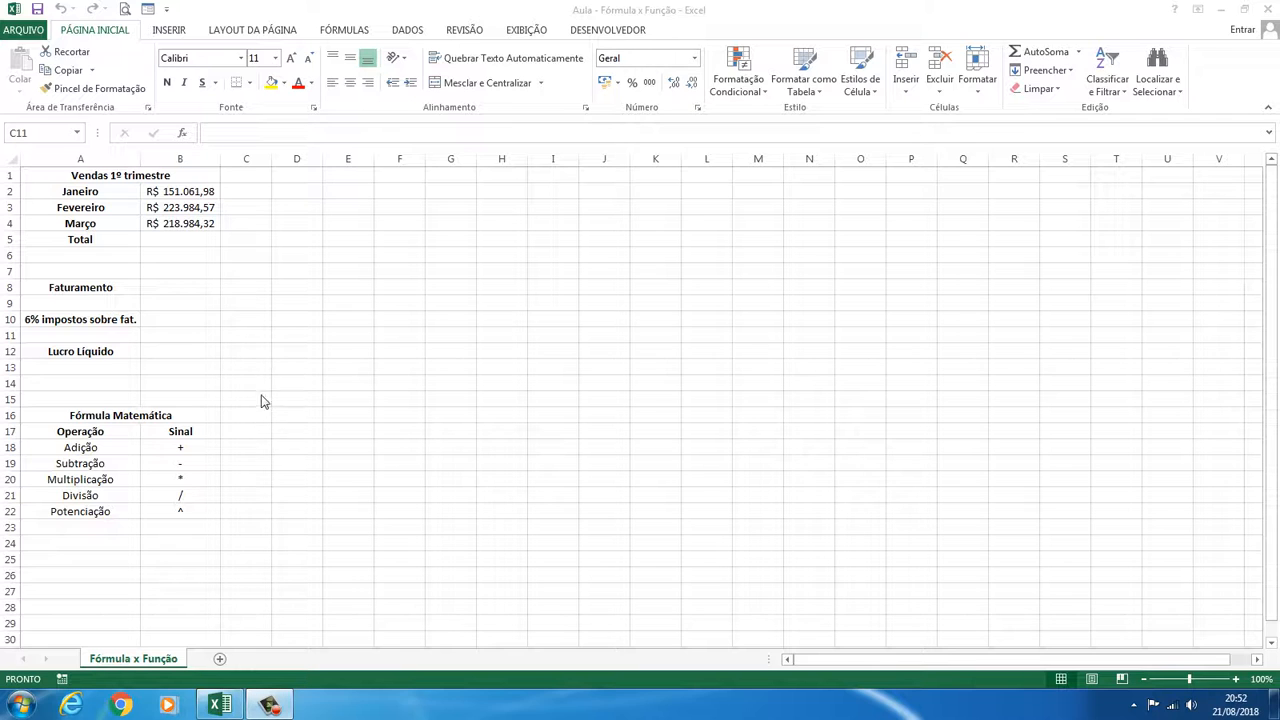
pyautogui.click(207, 388)
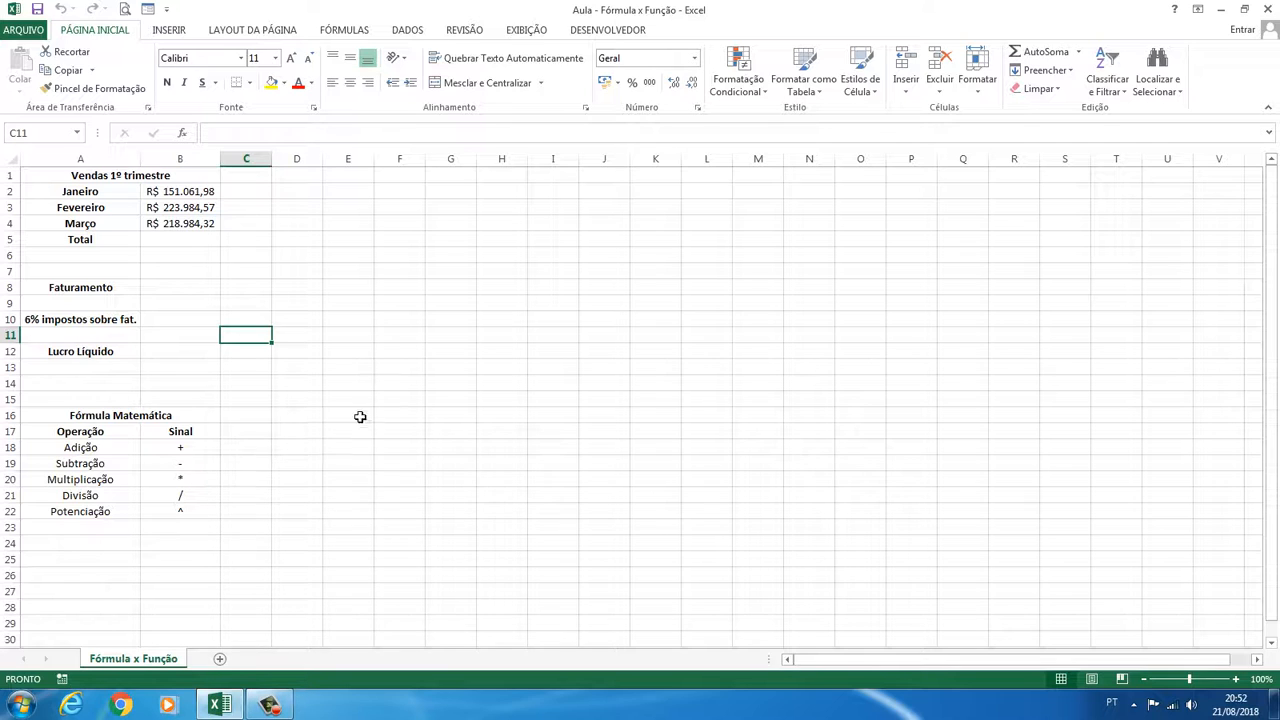
pyautogui.click(406, 421)
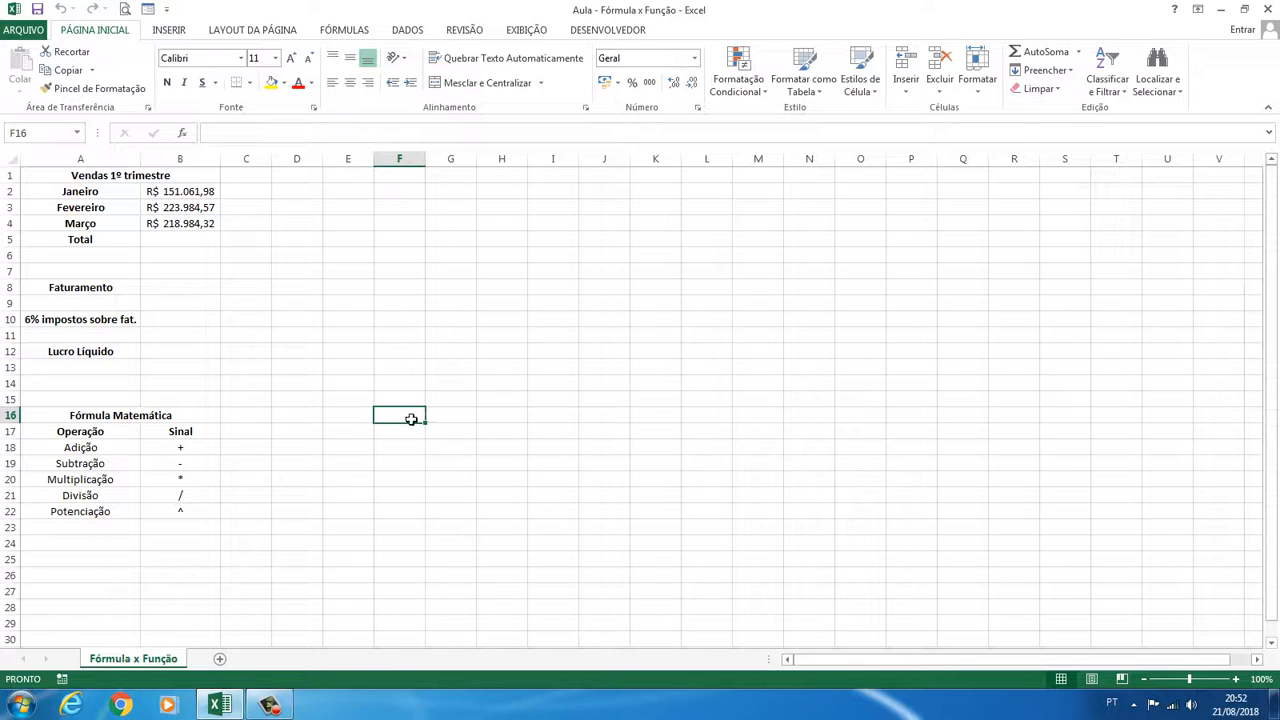
pyautogui.click(445, 421)
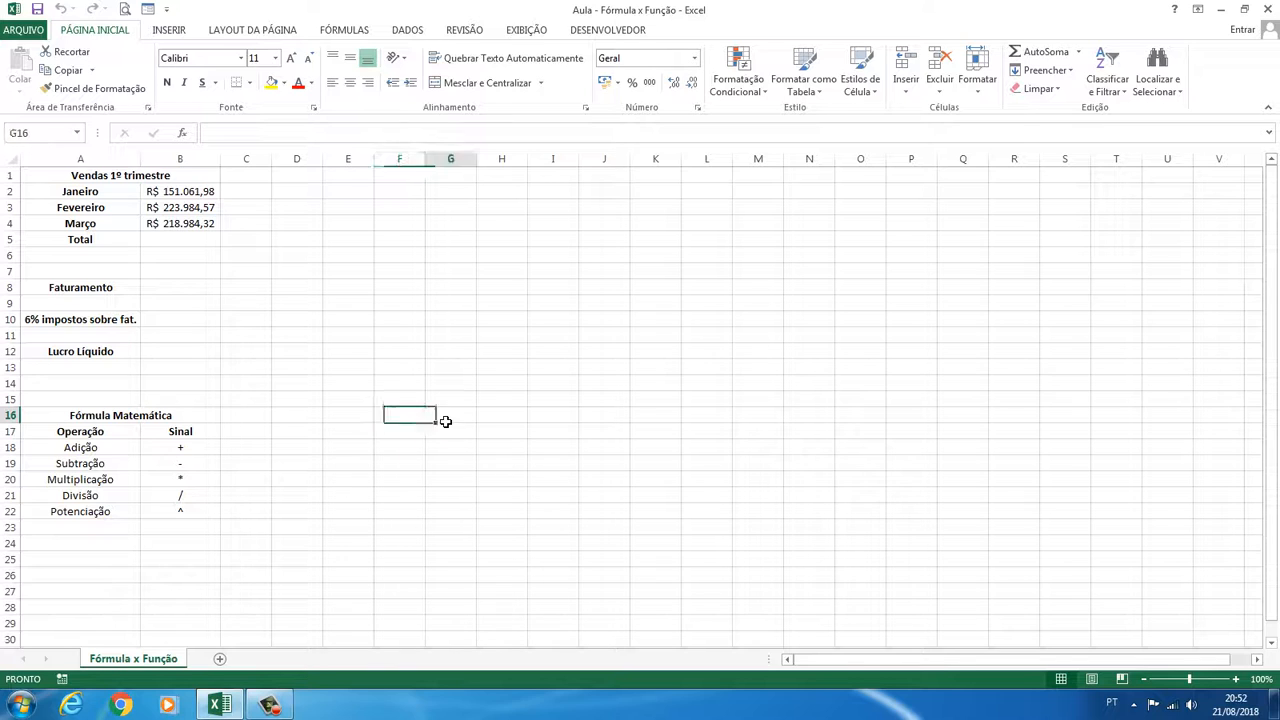
pyautogui.click(403, 420)
pyautogui.click(443, 420)
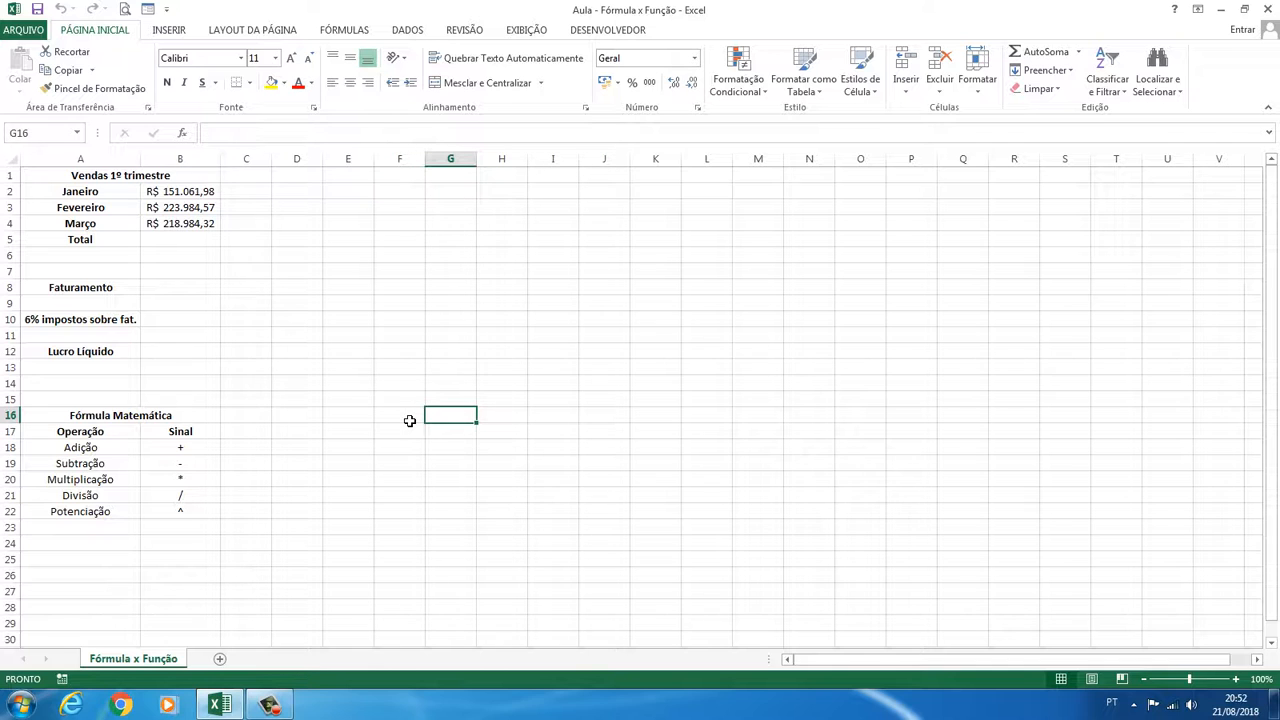
pyautogui.click(410, 421)
pyautogui.click(450, 419)
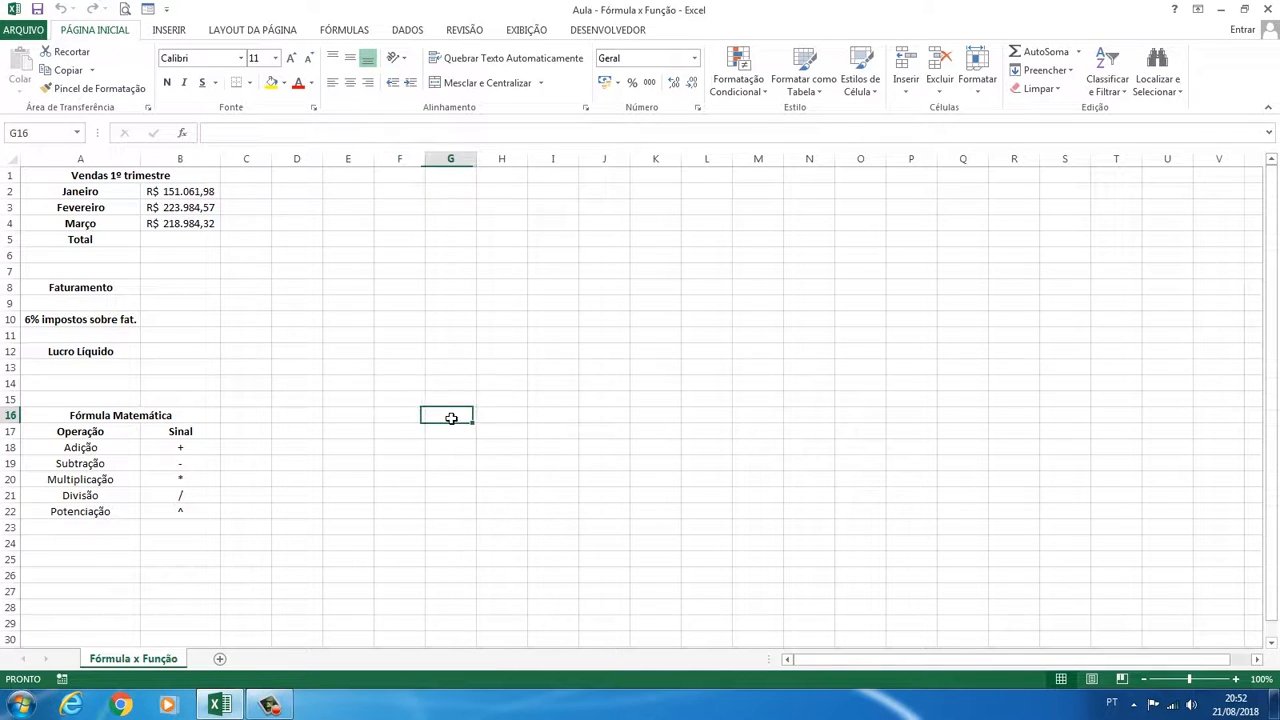
pyautogui.click(502, 421)
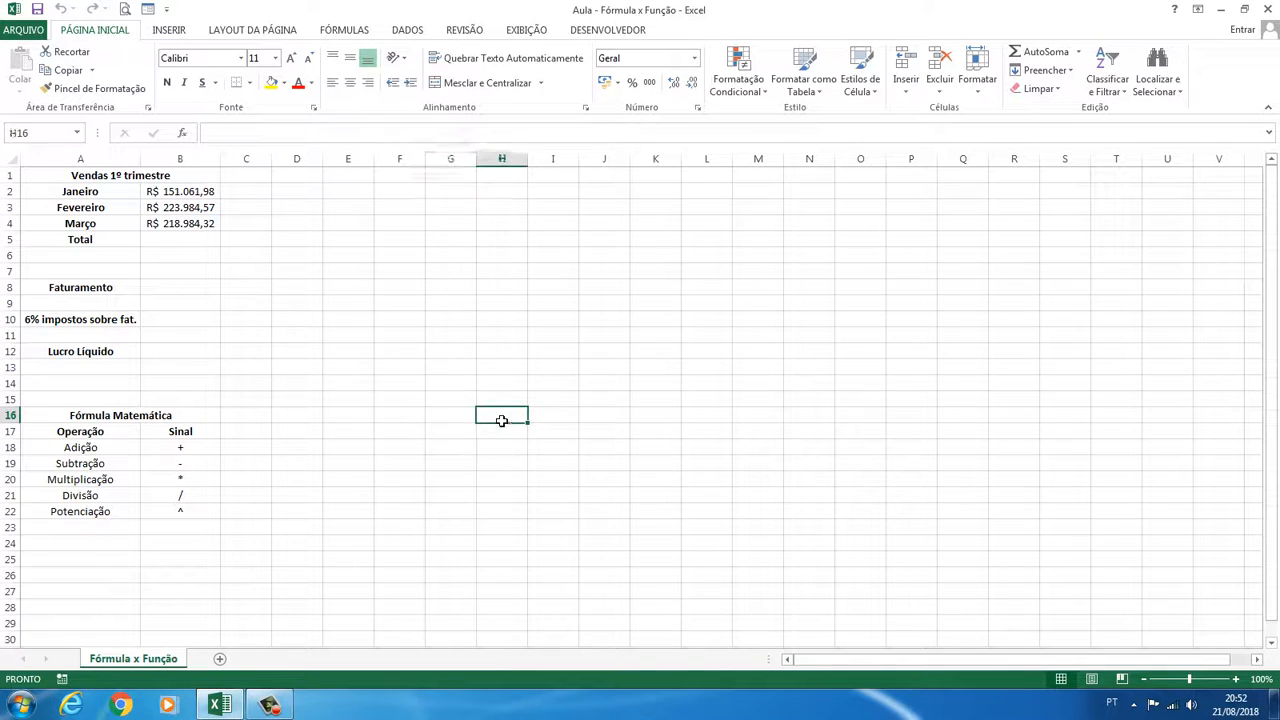
# Enter the formula =2+2 in cell F16
pyautogui.click(406, 415)
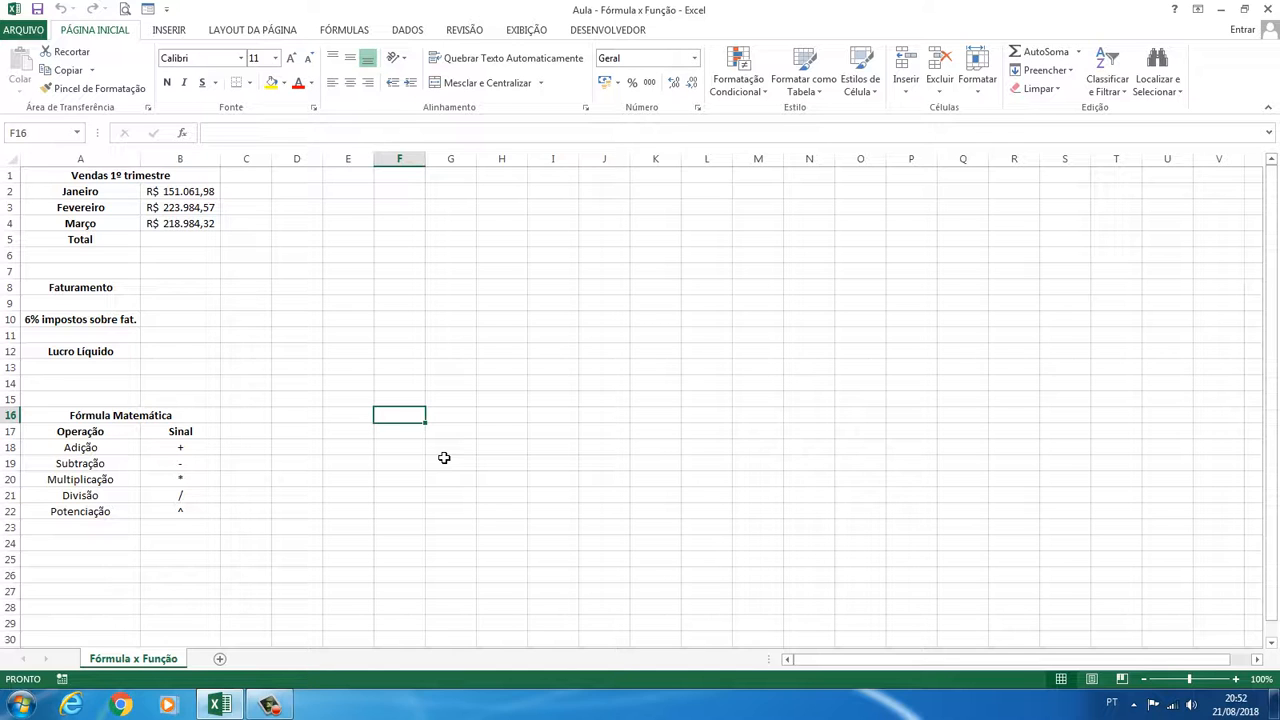
pyautogui.write('=')
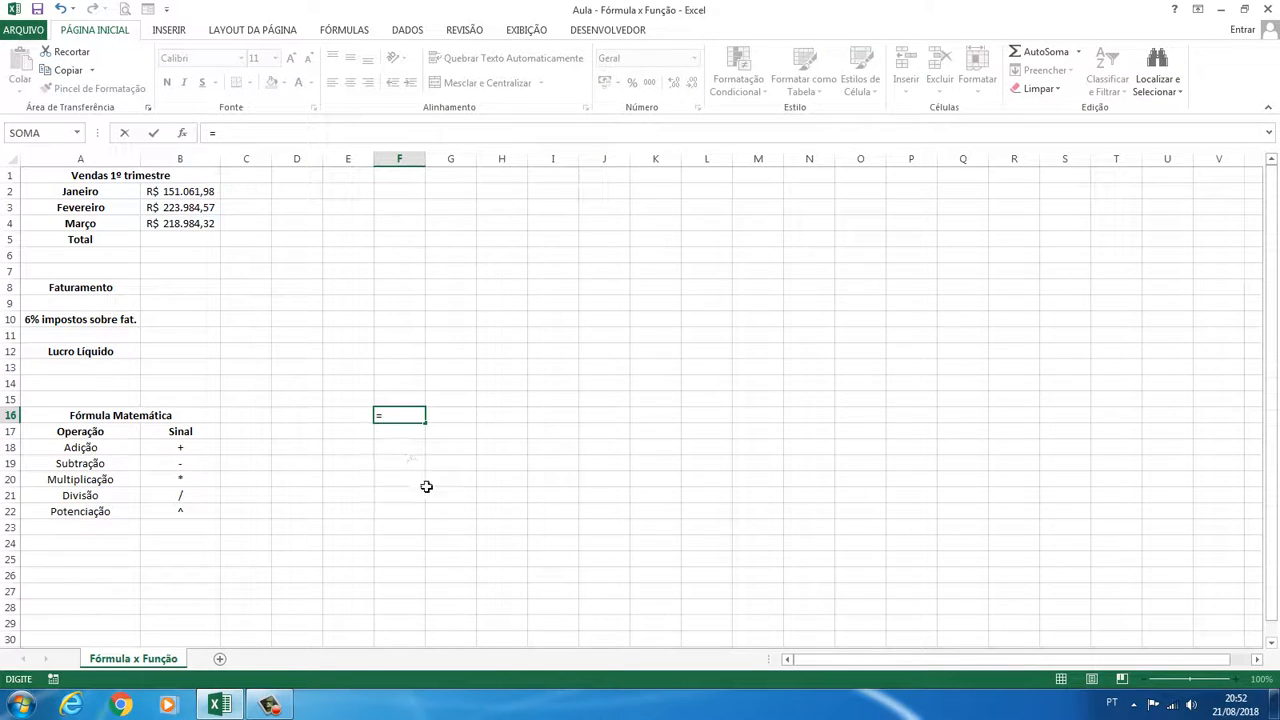
pyautogui.write('2+2')
pyautogui.press('Return')
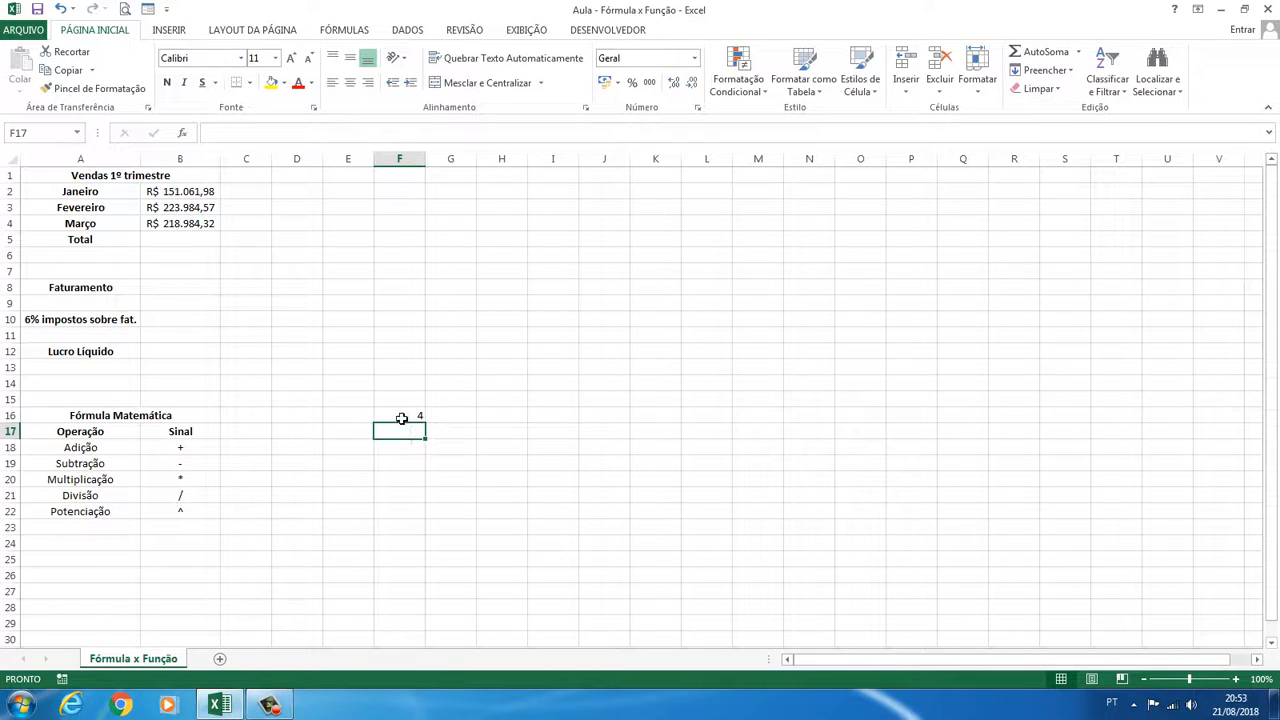
# Change the formula in cell F16 to =2+6 and reselect the cell to check it
pyautogui.click(401, 418)
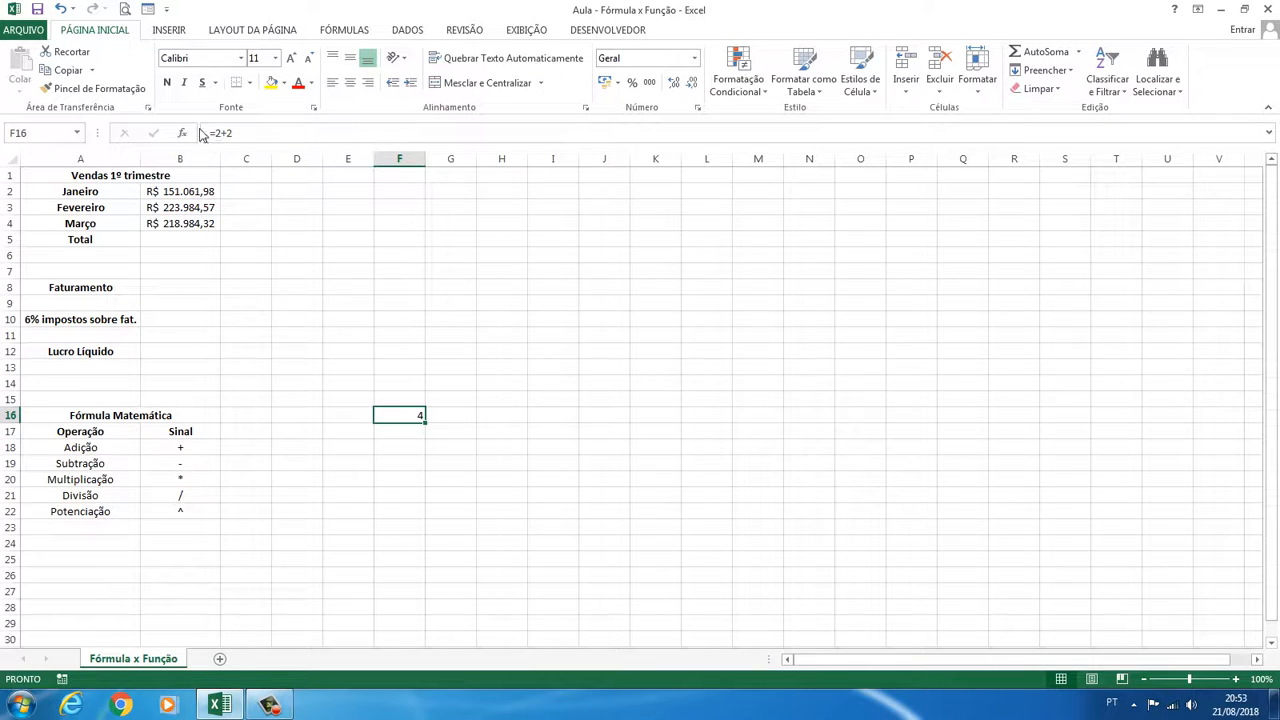
pyautogui.click(274, 142)
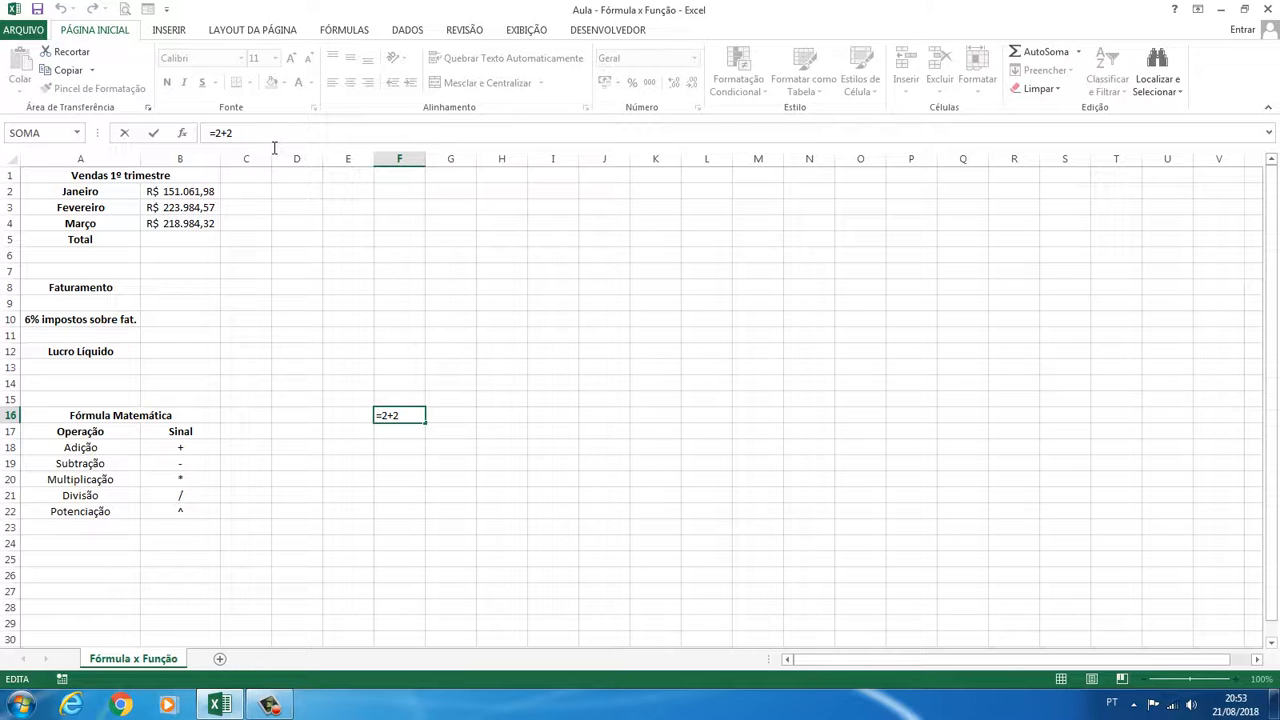
pyautogui.press('BackSpace')
pyautogui.press('Return')
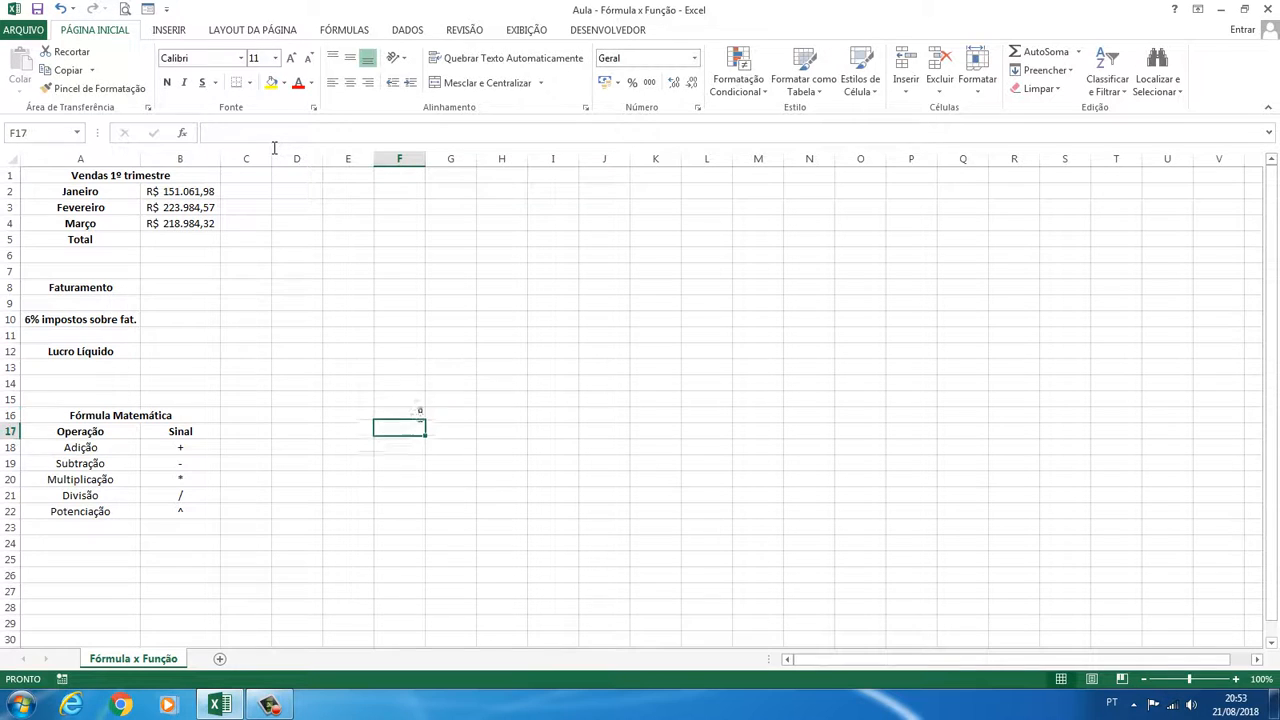
pyautogui.click(417, 419)
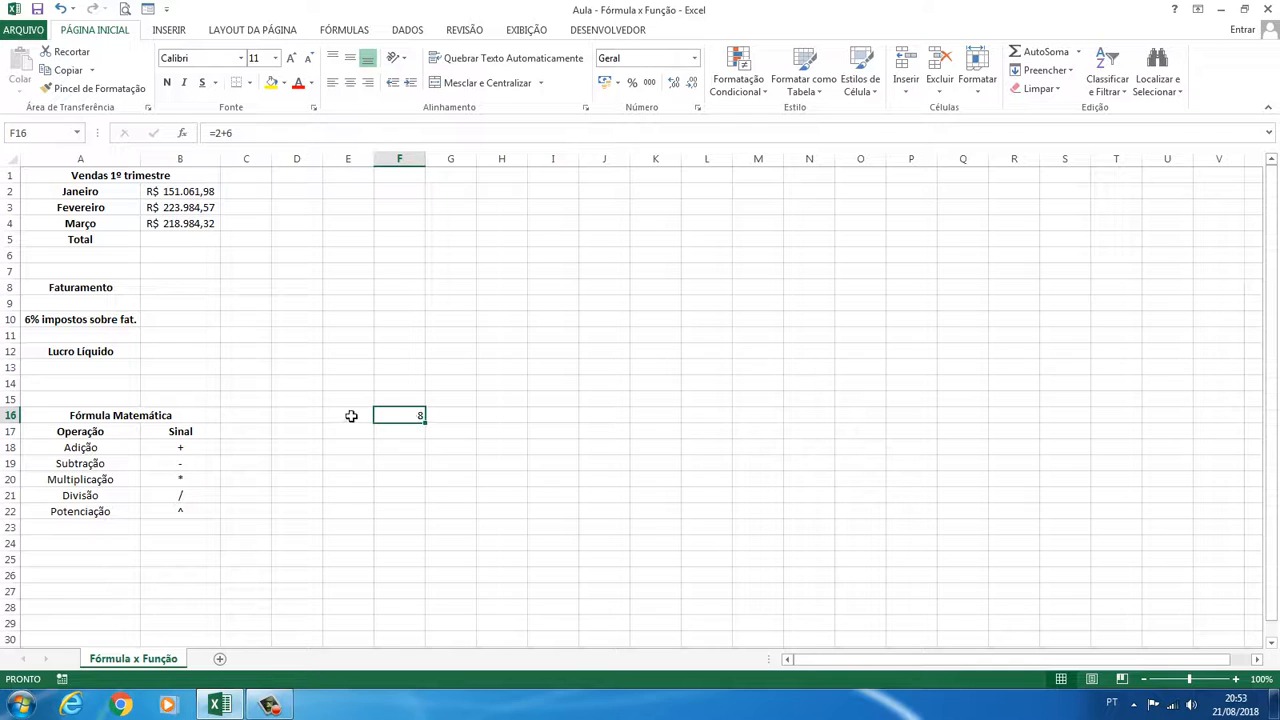
# Enter the value 2 in both cells F17 and G17
pyautogui.click(406, 437)
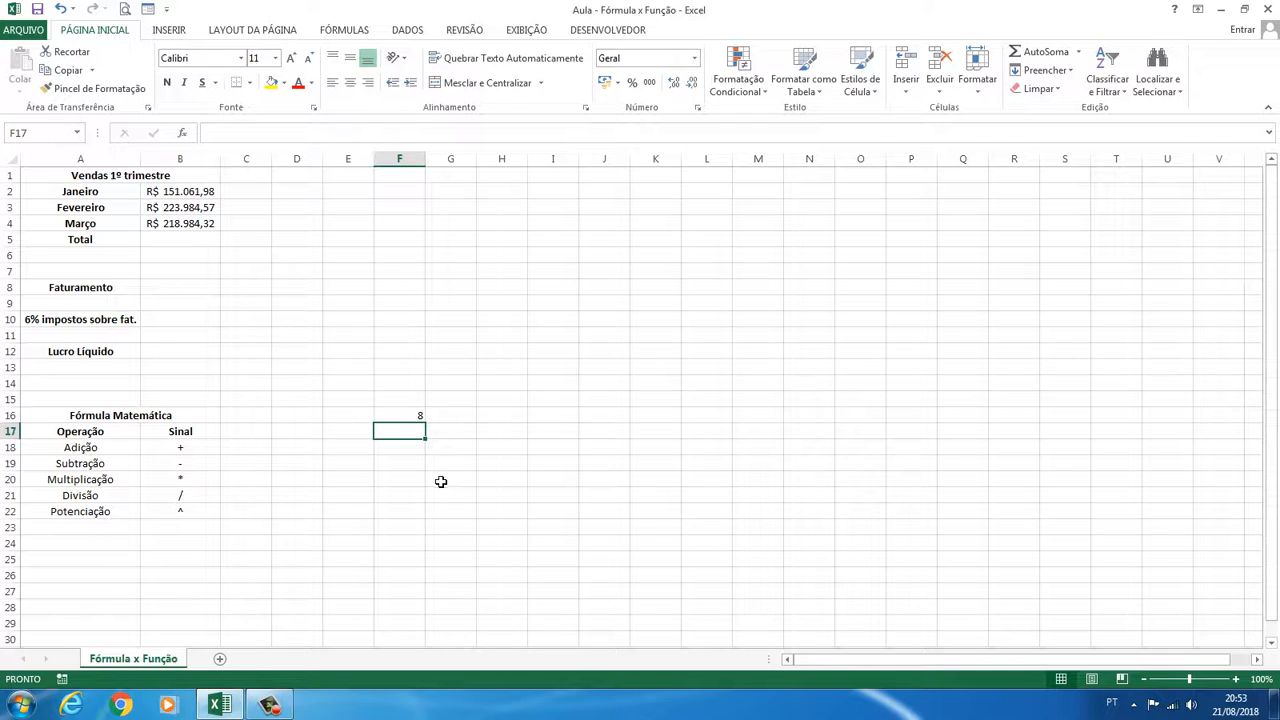
pyautogui.write('2')
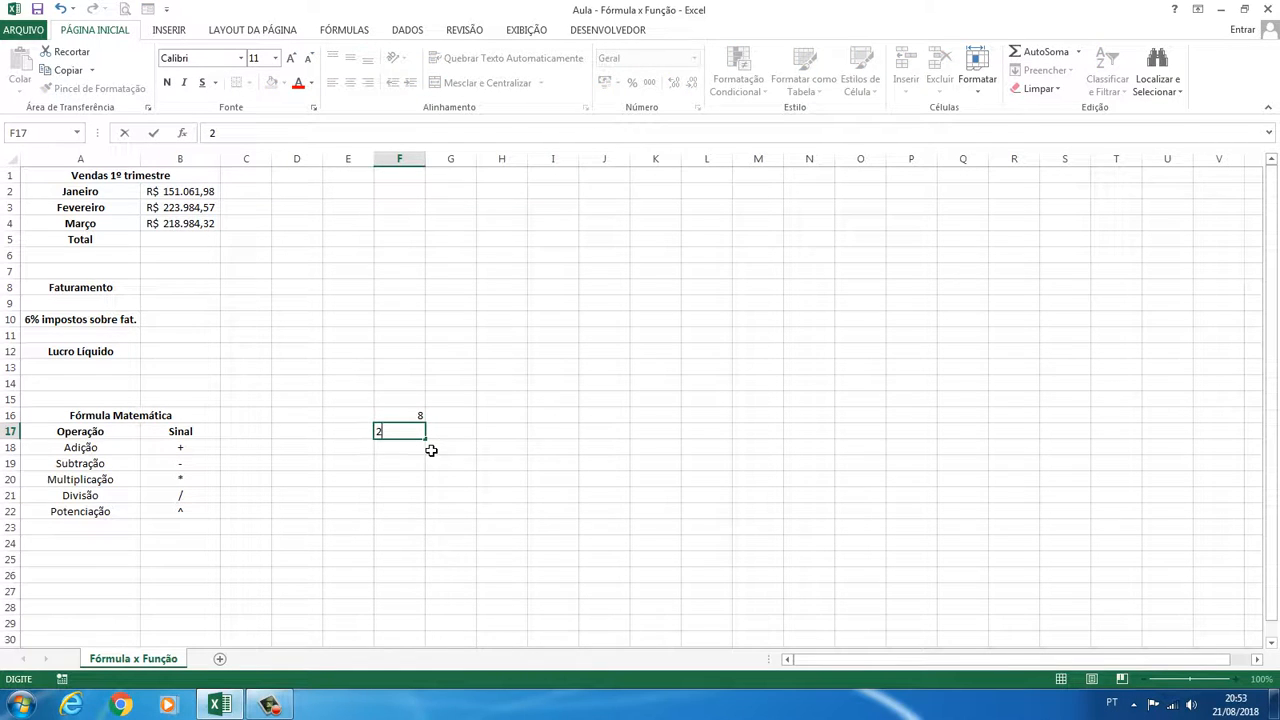
pyautogui.press('Tab')
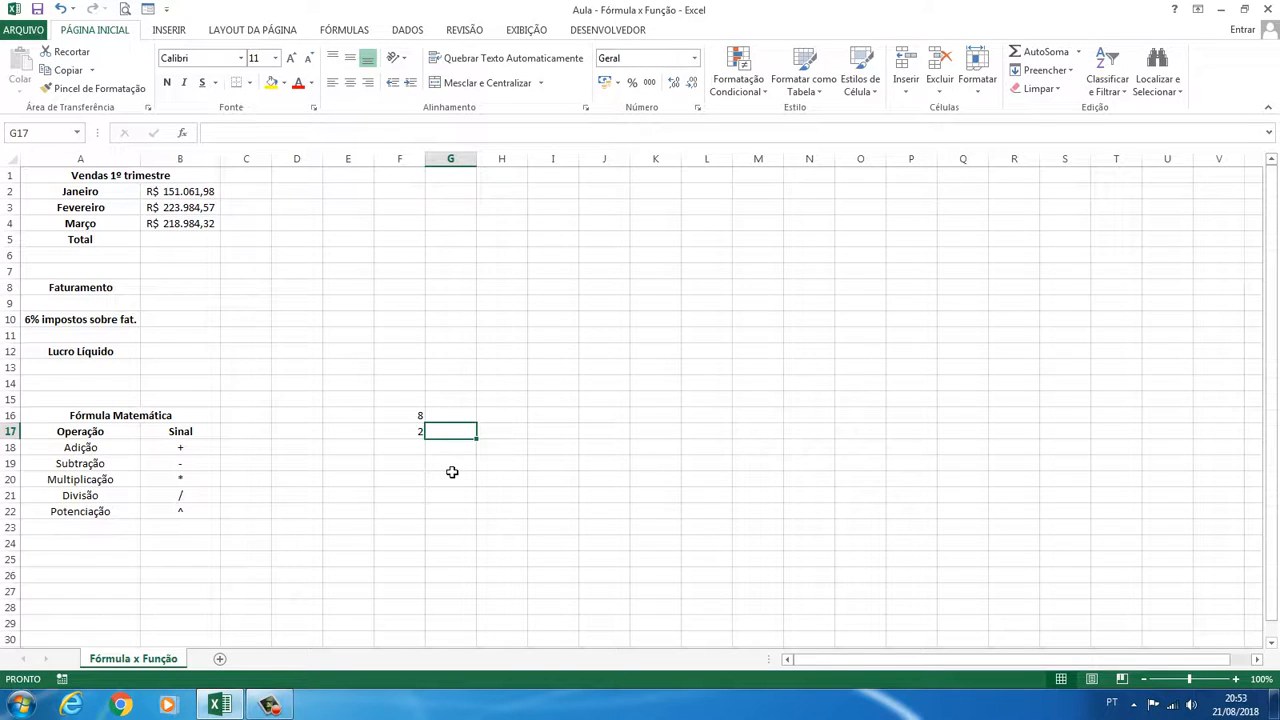
pyautogui.write('2')
pyautogui.press('Tab')
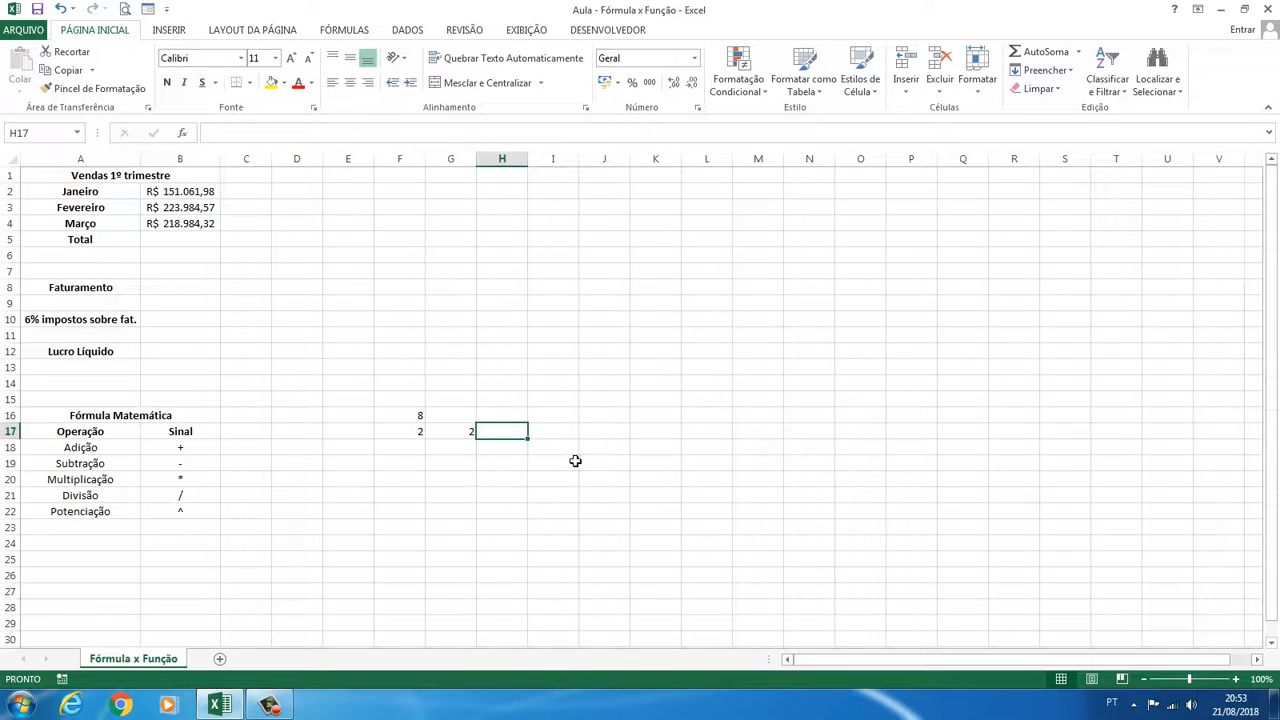
# Add the two neighbouring numbers in cell H17 with the cell-reference formula =F17+G17
pyautogui.write('=')
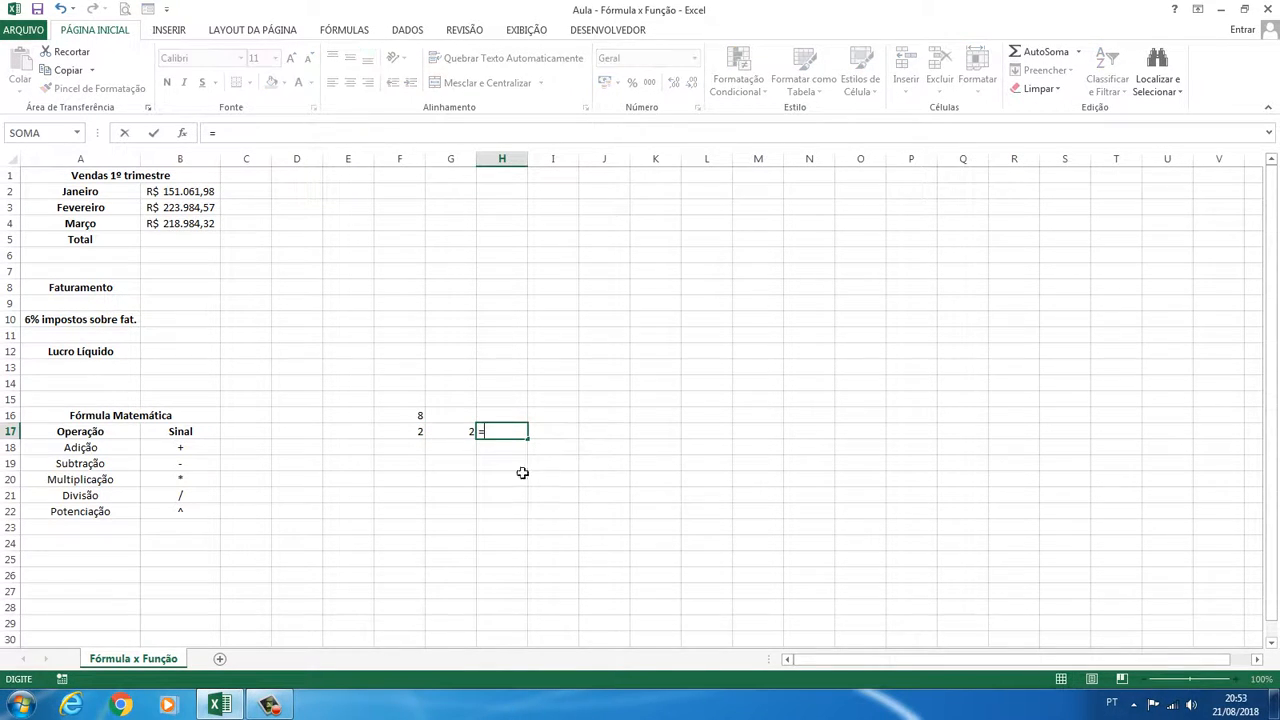
pyautogui.click(413, 439)
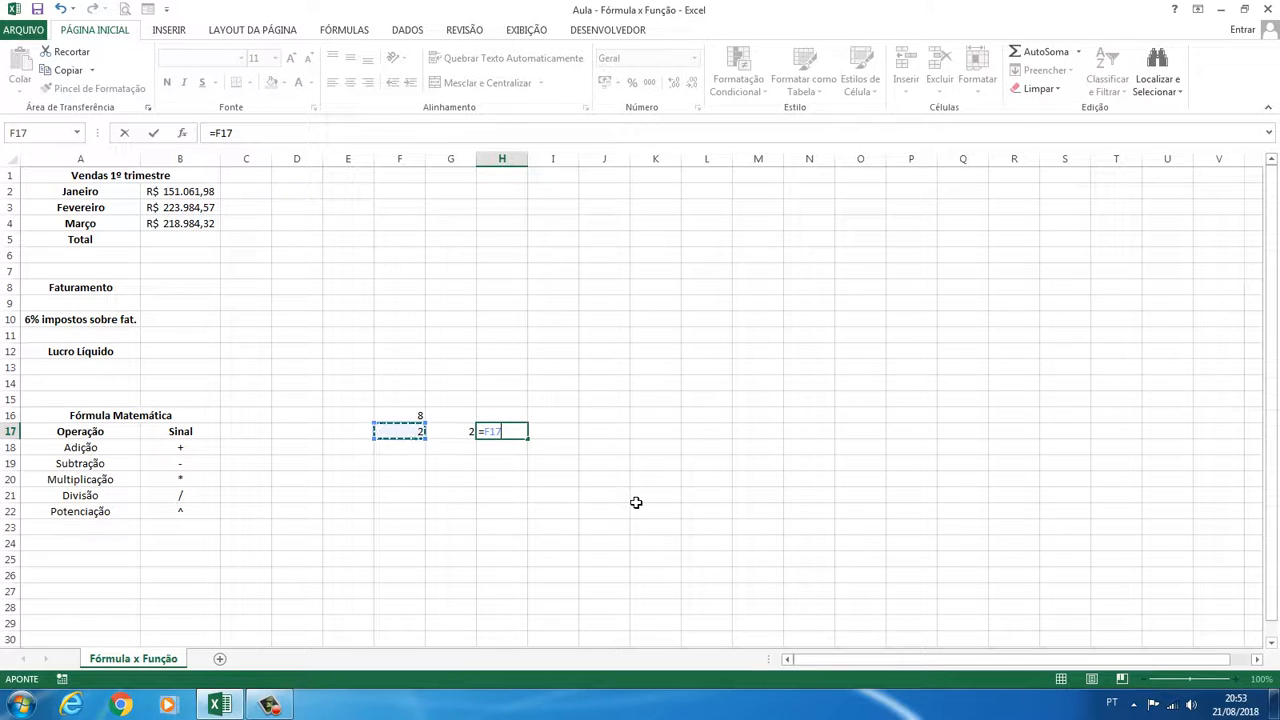
pyautogui.write('+')
pyautogui.click(466, 436)
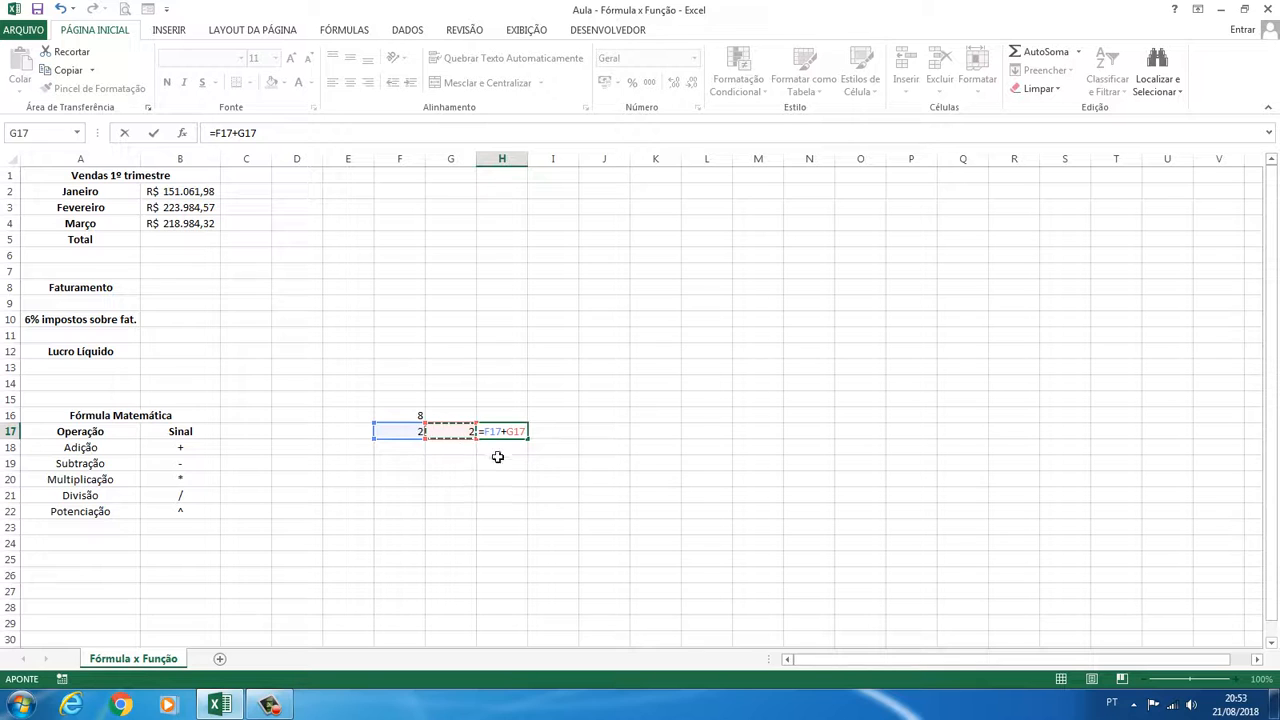
pyautogui.press('Return')
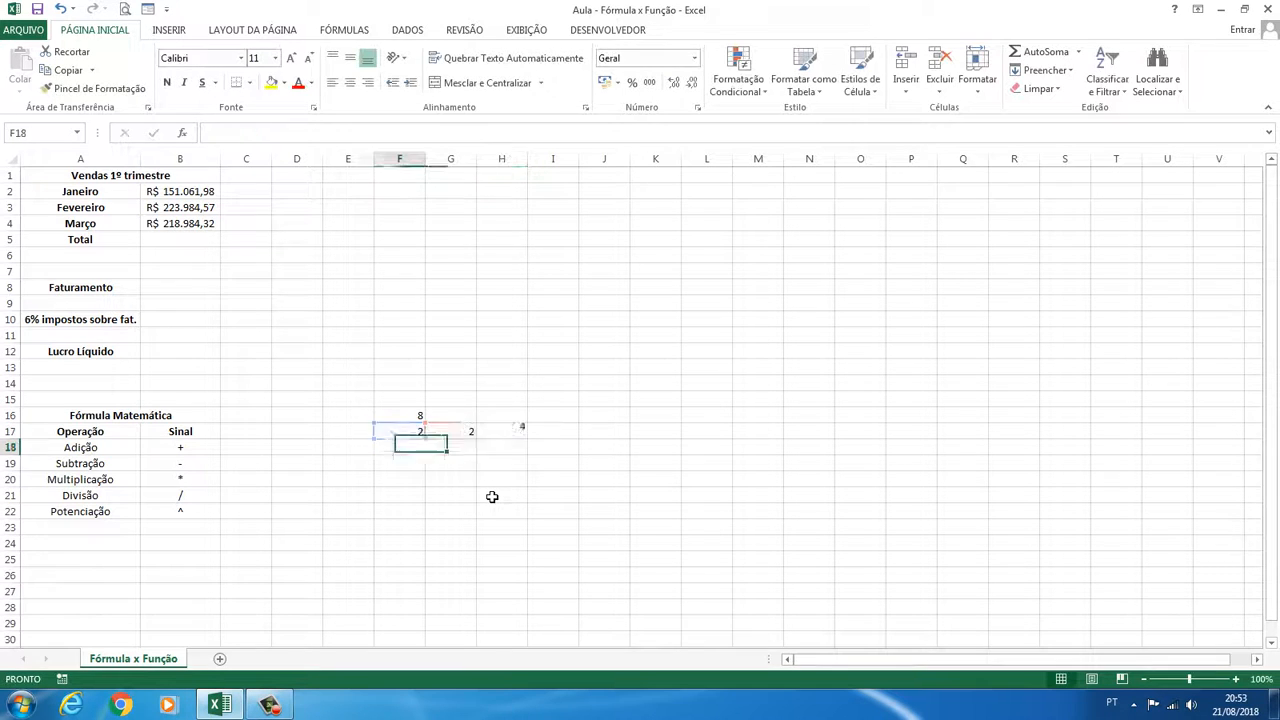
# Replace the value in cell F17 with 5
pyautogui.press('Up')
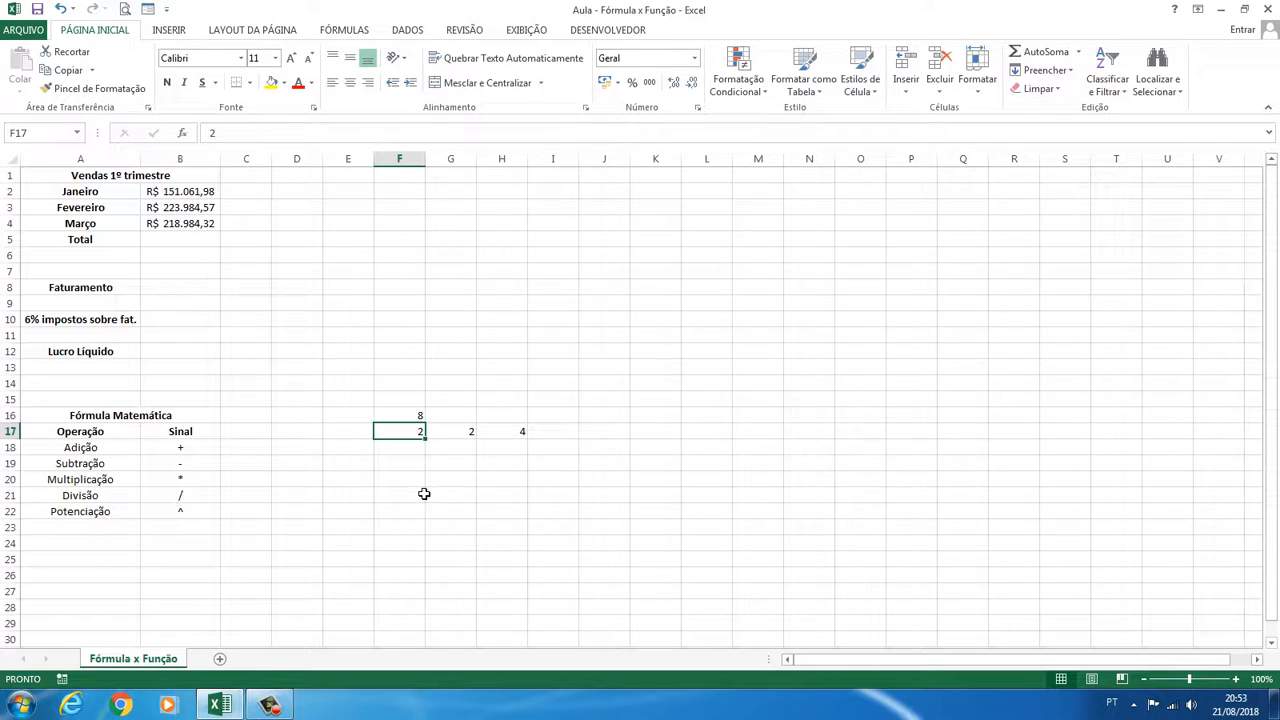
pyautogui.write('5')
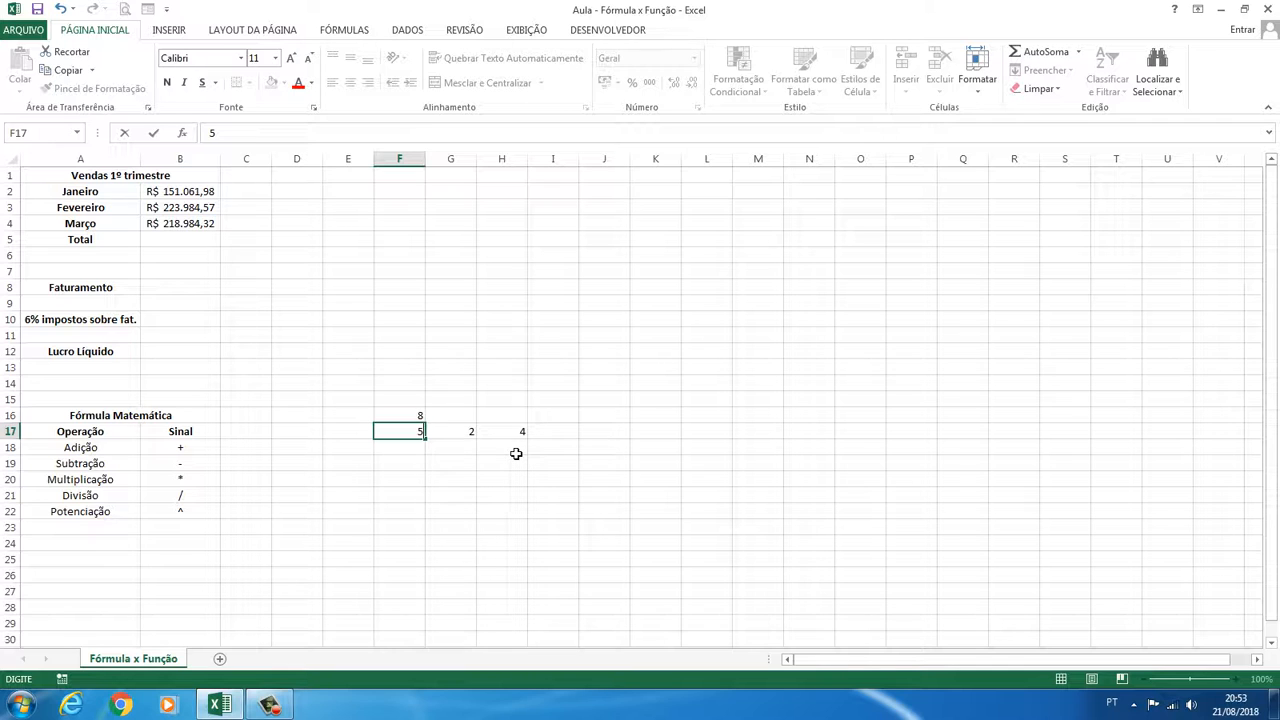
pyautogui.press('Return')
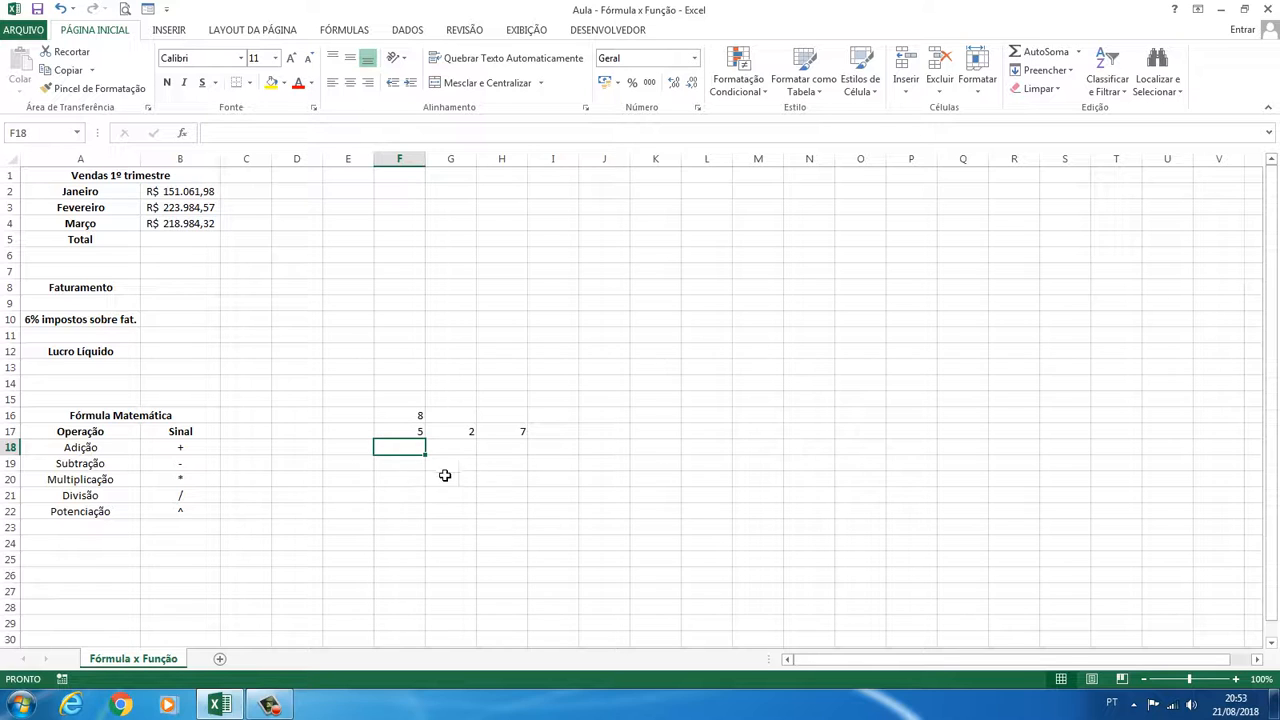
pyautogui.click(407, 484)
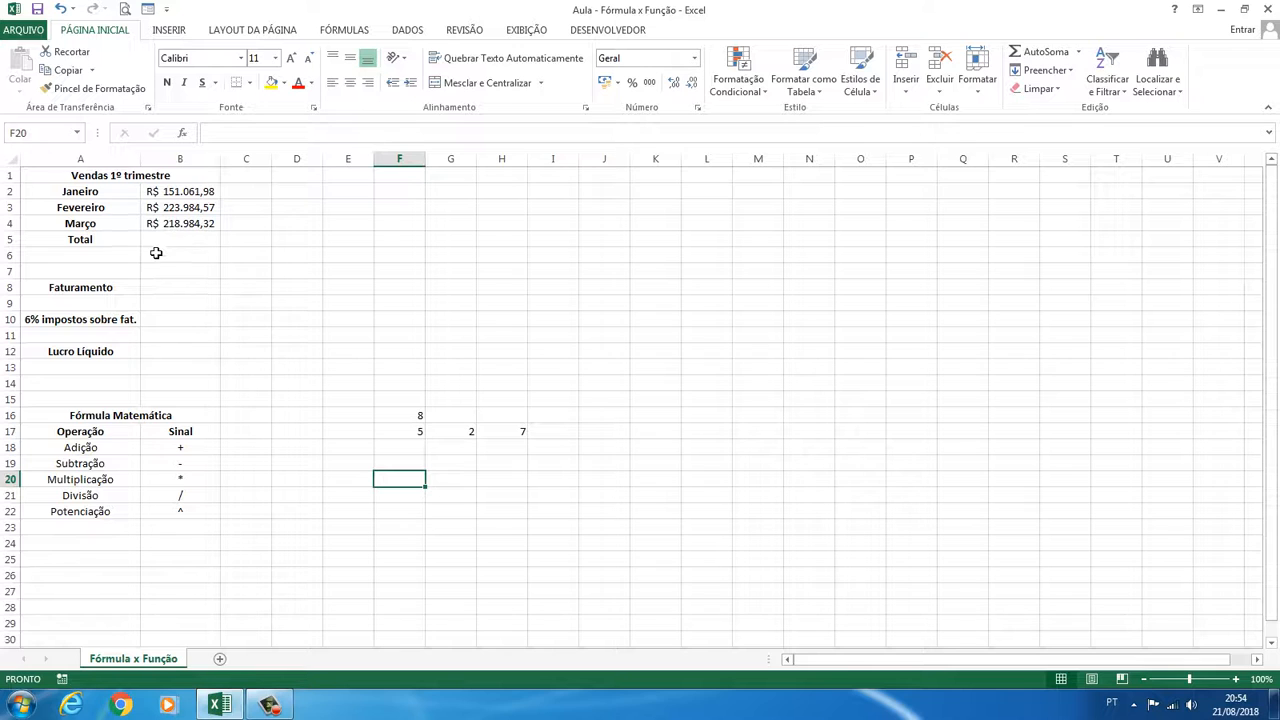
# Calculate the first-quarter sales Total in cell B5 with the formula =B2+B3+B4, then reselect the cell to check it
pyautogui.click(174, 192)
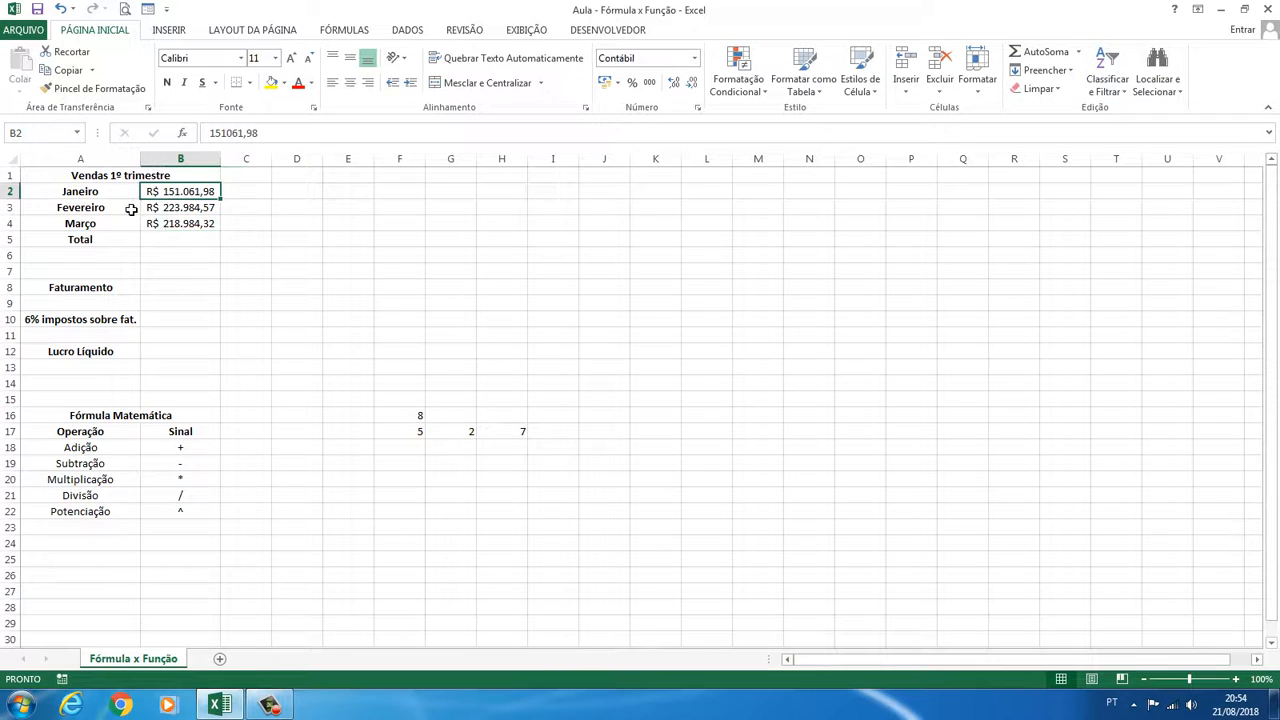
pyautogui.click(170, 211)
pyautogui.click(164, 226)
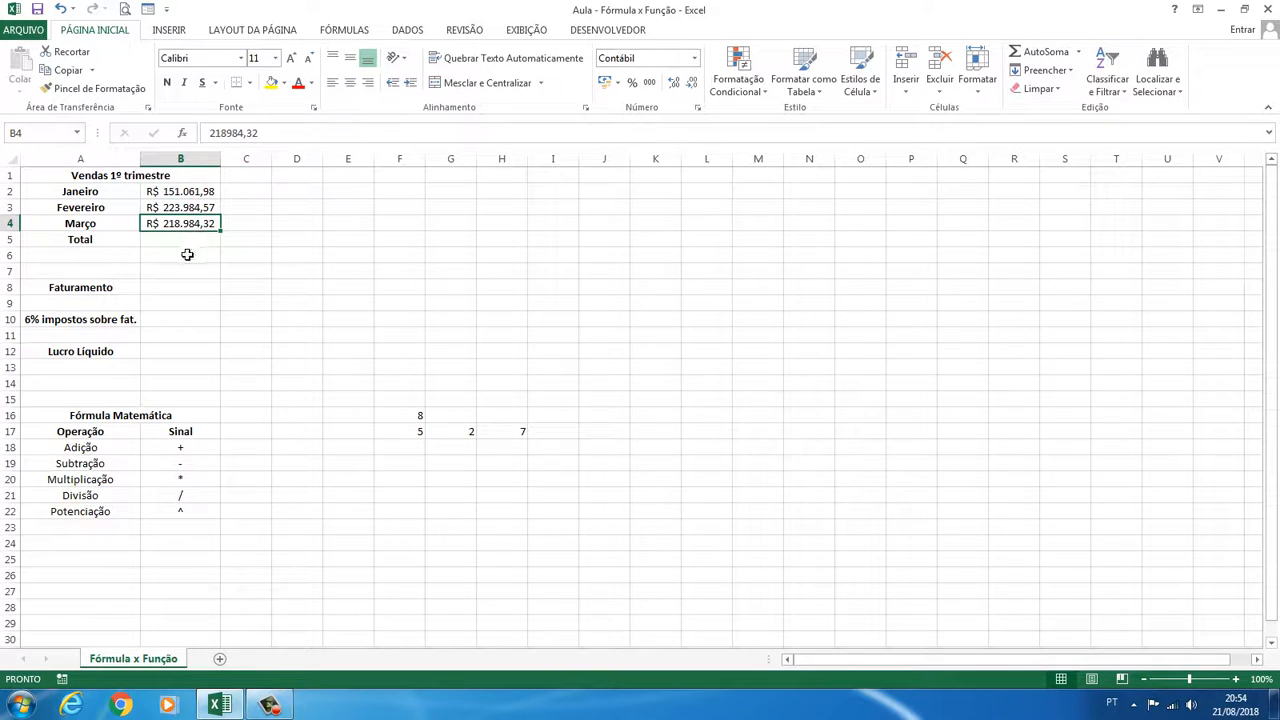
pyautogui.click(173, 241)
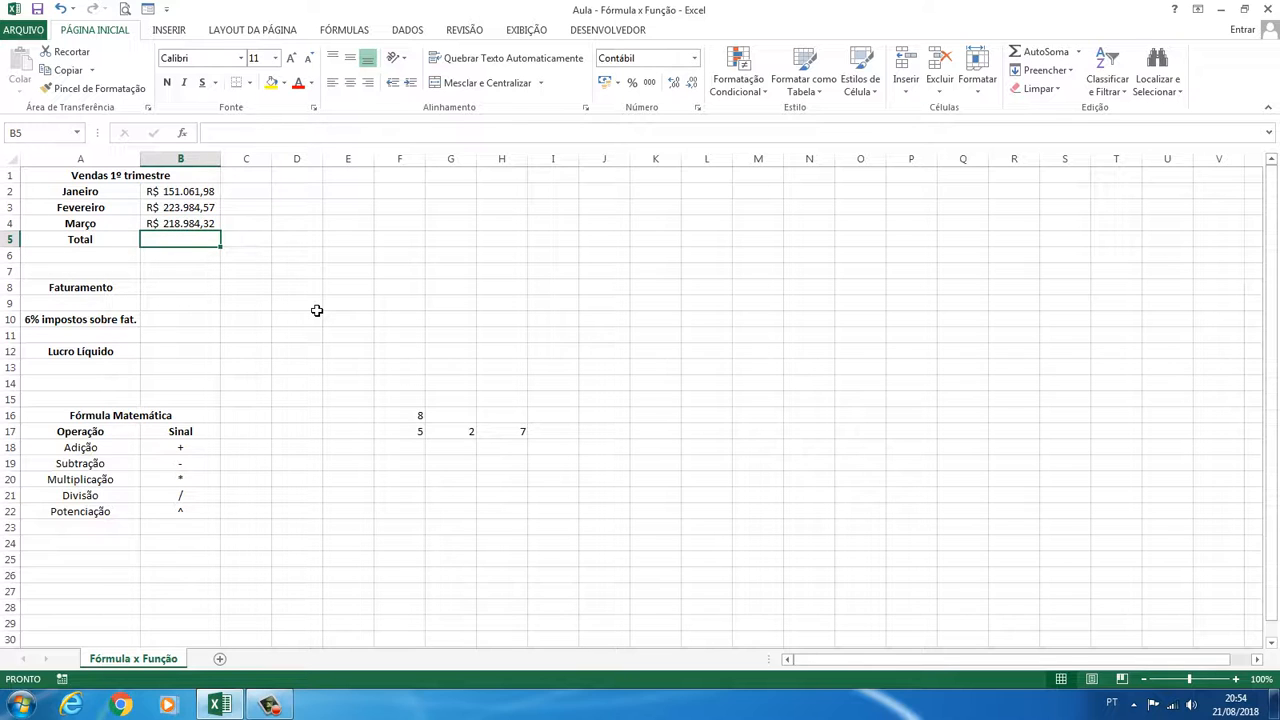
pyautogui.write('=')
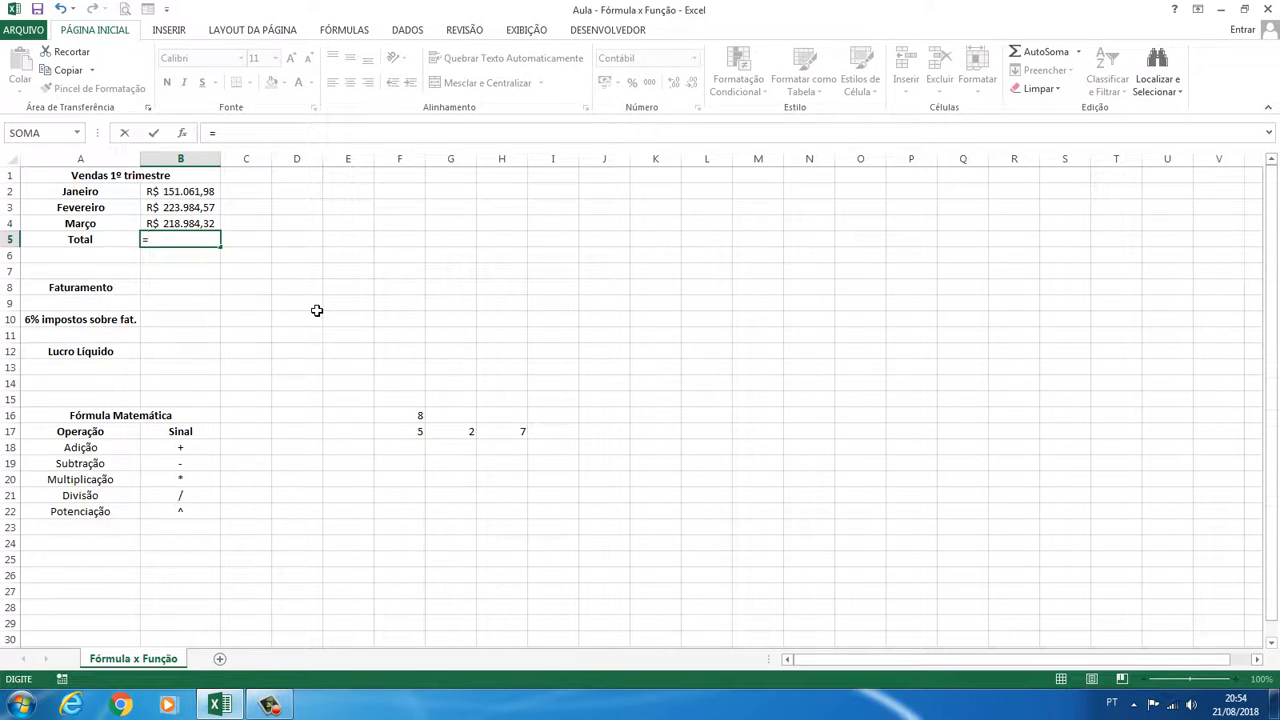
pyautogui.click(165, 195)
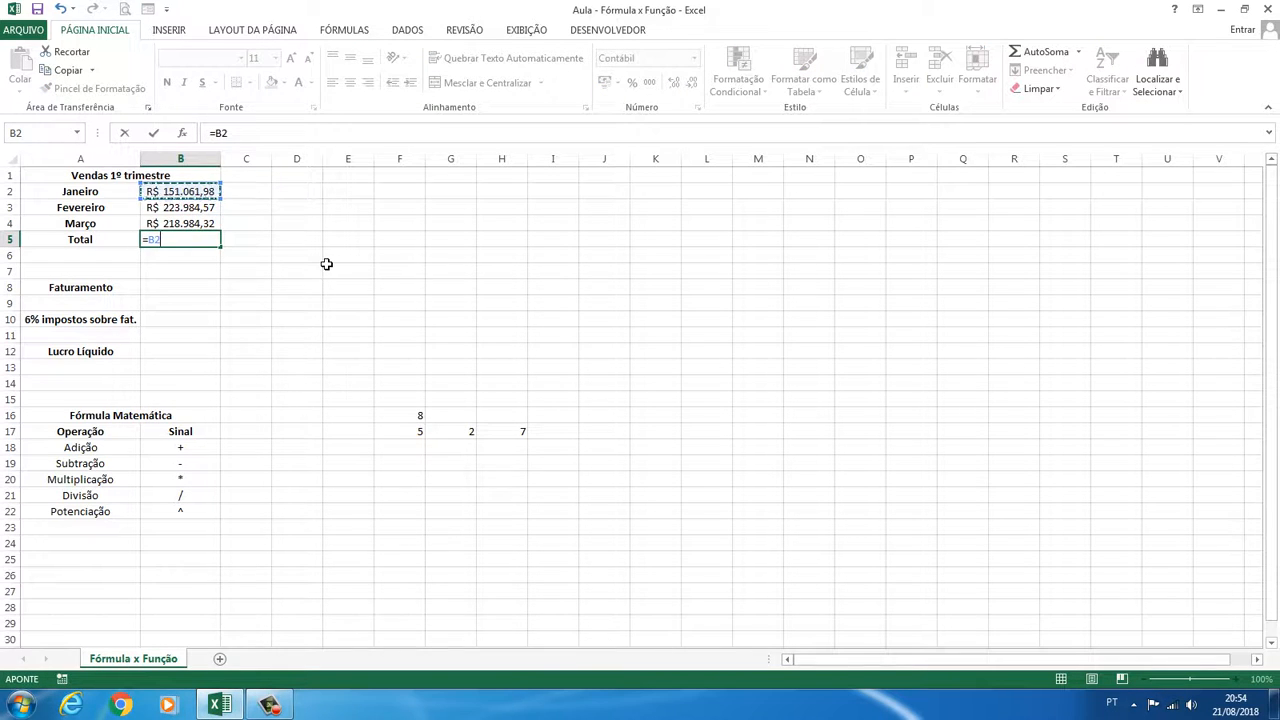
pyautogui.write('+')
pyautogui.click(173, 208)
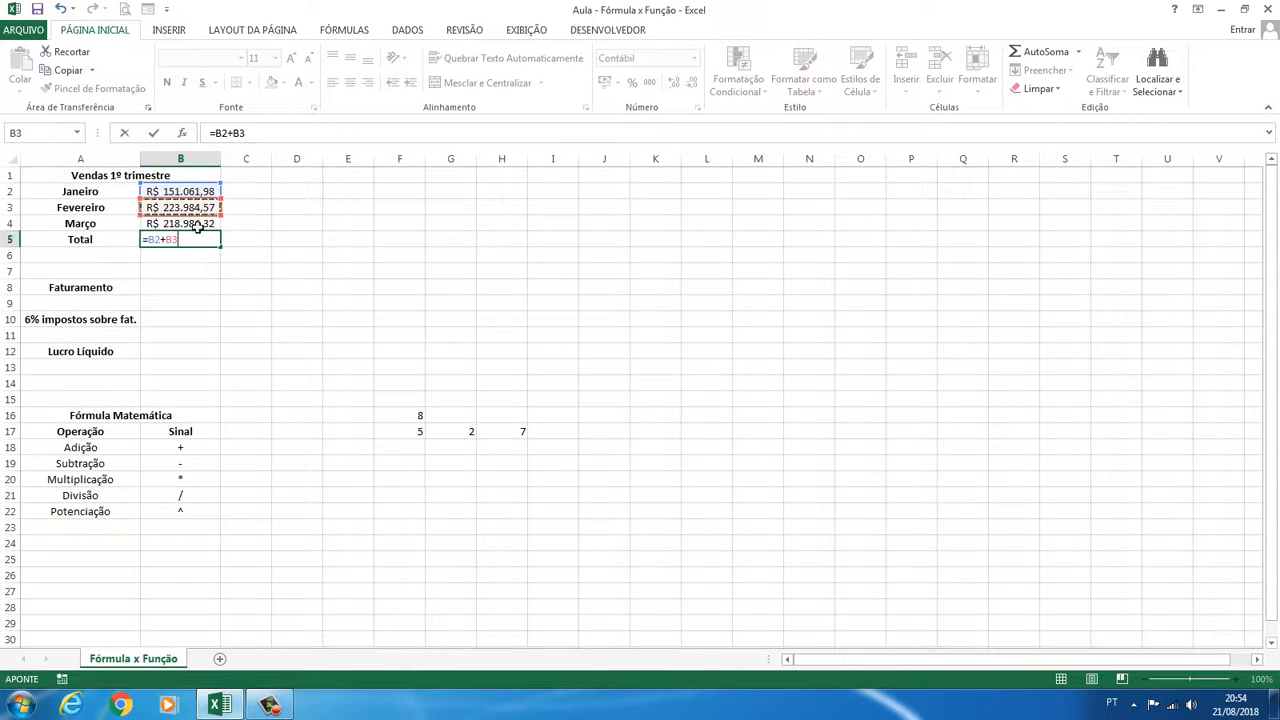
pyautogui.write('+')
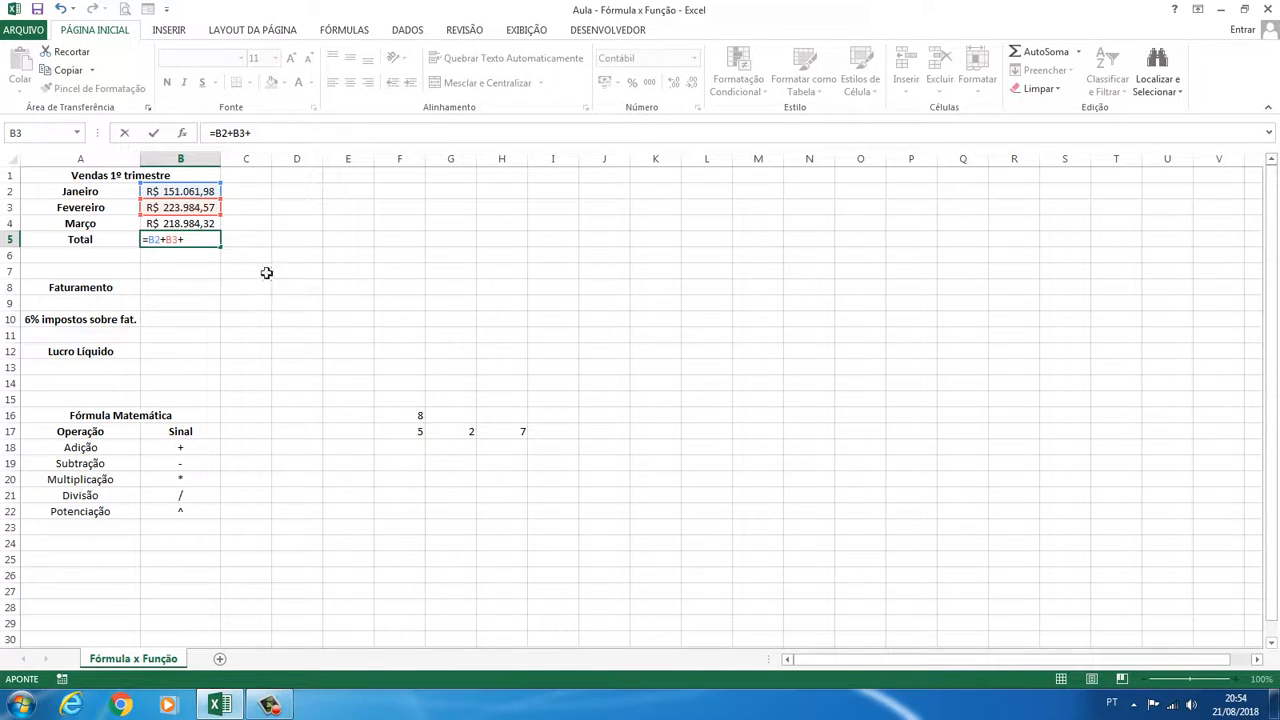
pyautogui.click(178, 224)
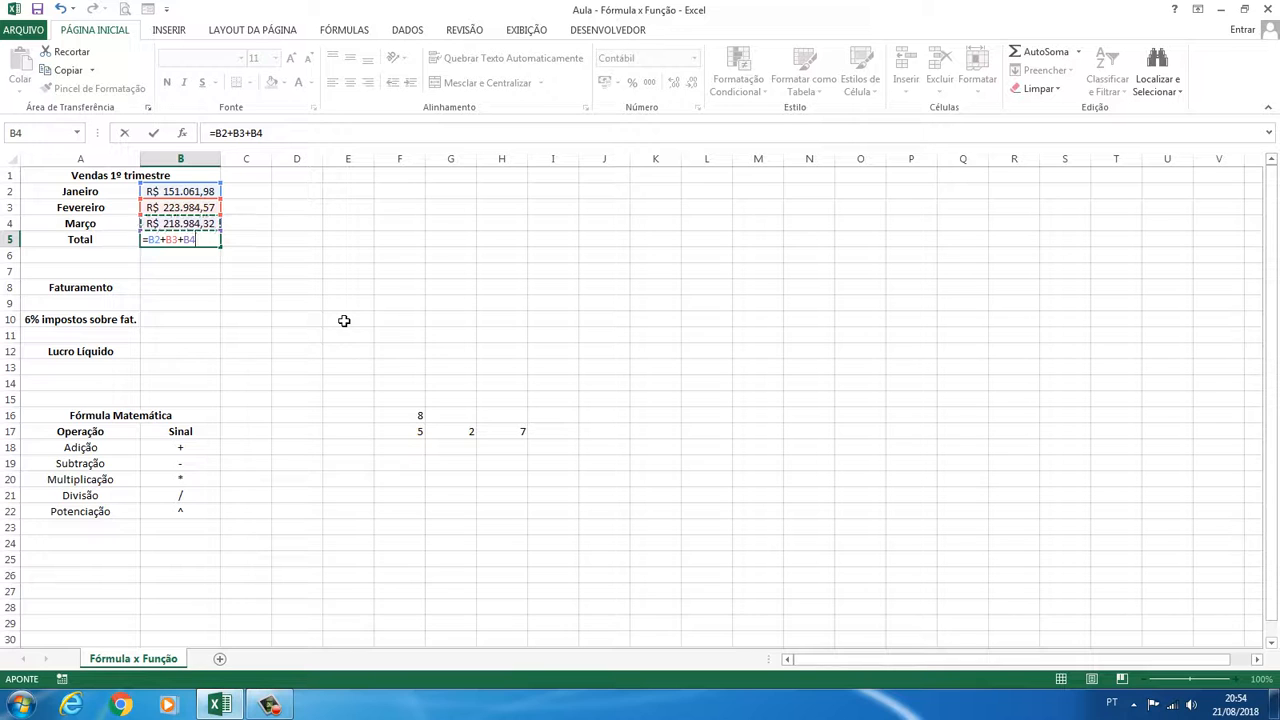
pyautogui.press('Return')
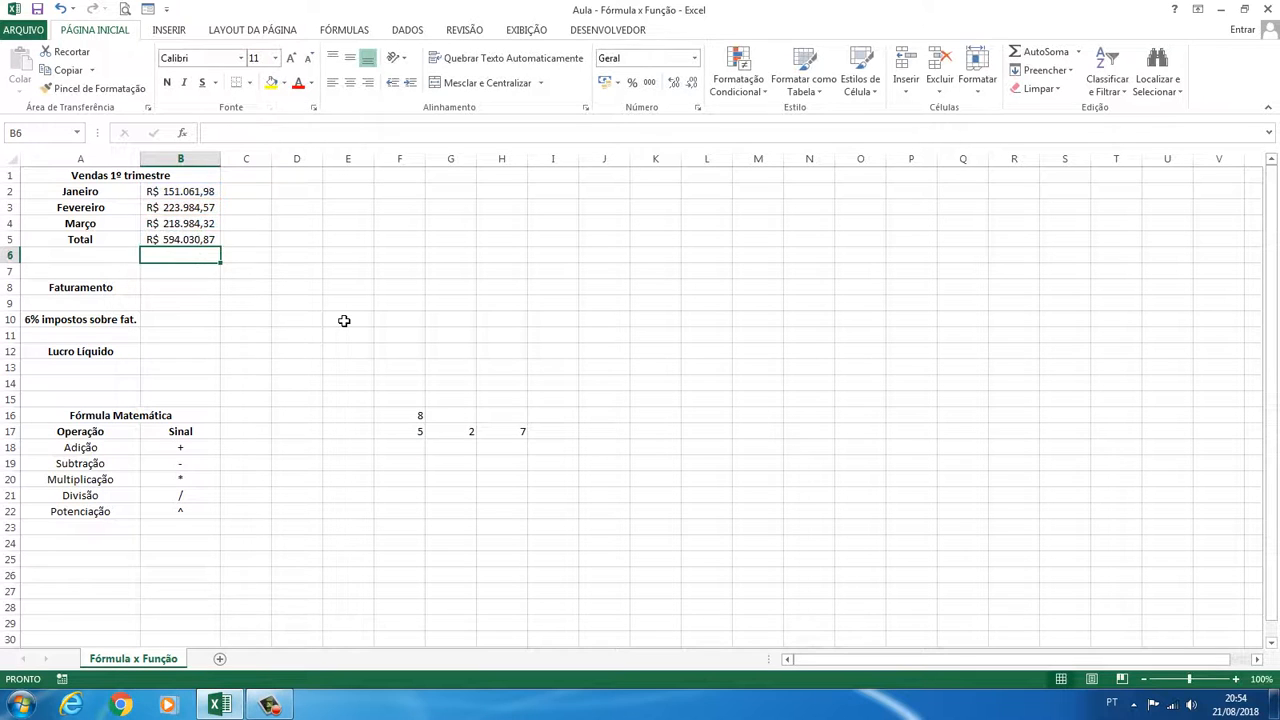
pyautogui.click(195, 243)
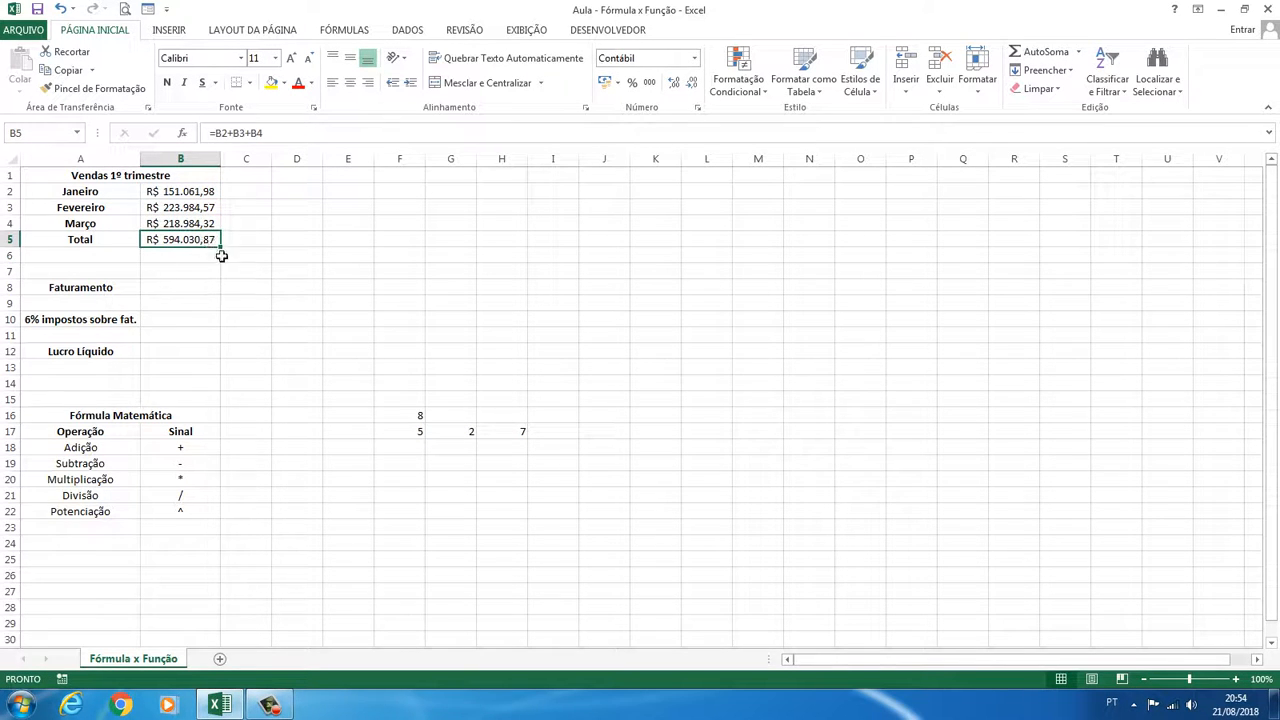
# Bring the quarter's Total into the Faturamento cell B8 with the formula =B5
pyautogui.click(178, 291)
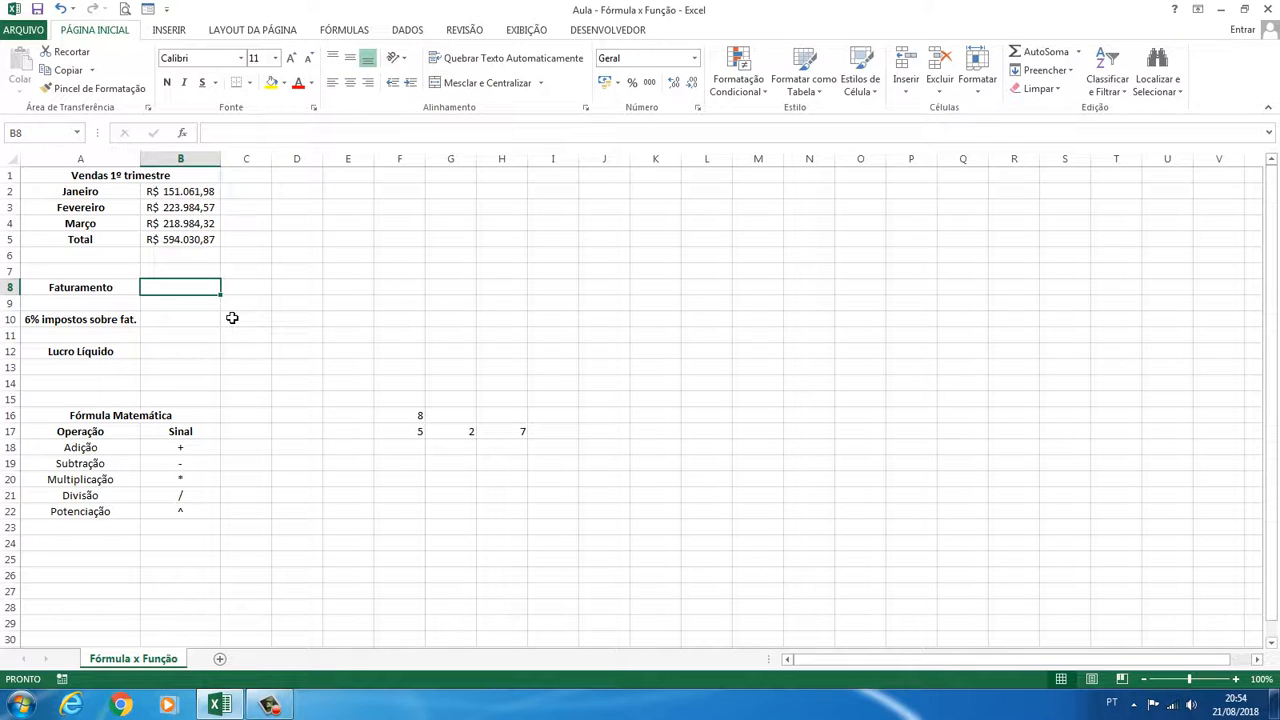
pyautogui.write('=')
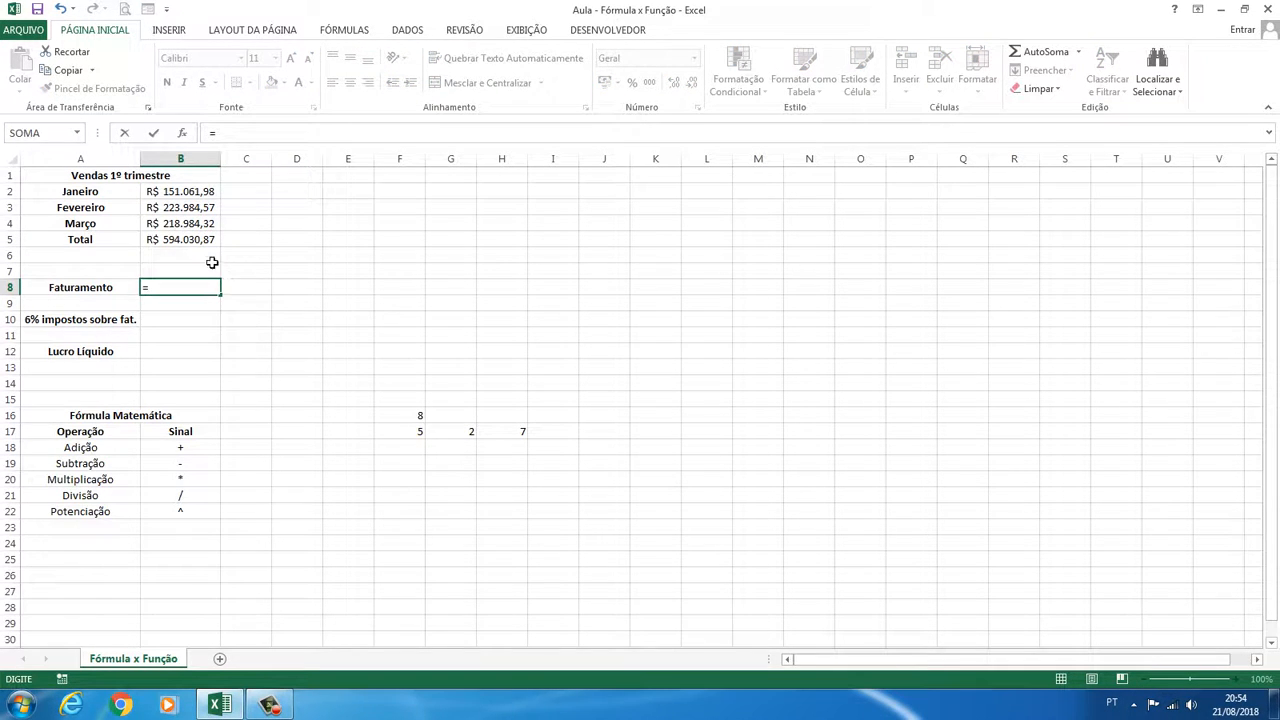
pyautogui.click(183, 240)
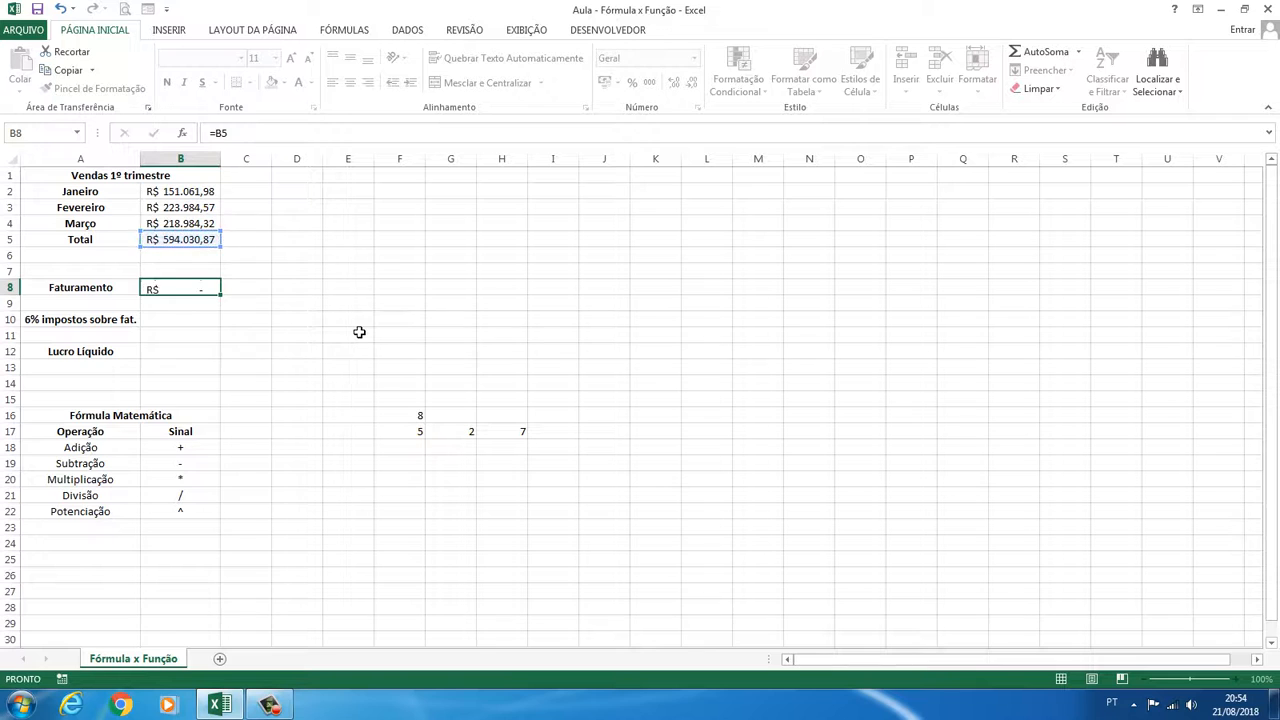
pyautogui.press('Return')
pyautogui.click(176, 196)
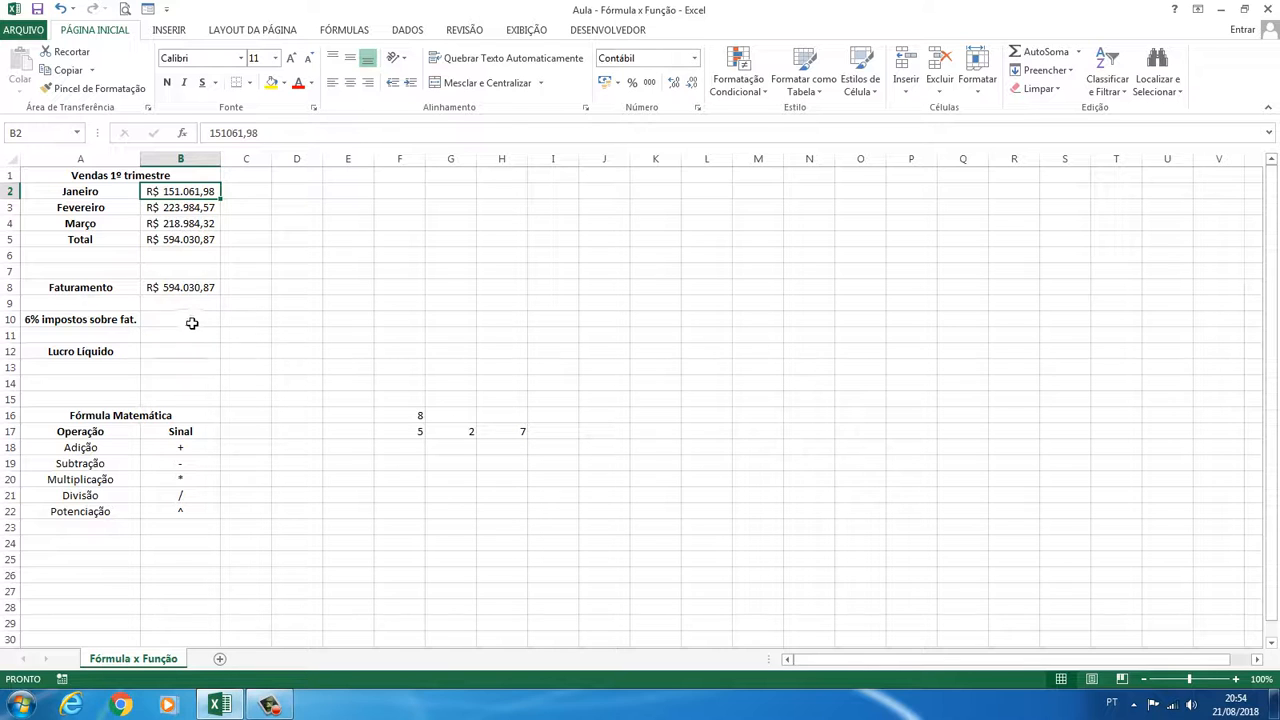
# Calculate the 6% tax on revenue in cell B10 with the formula =B8*0,06
pyautogui.click(192, 323)
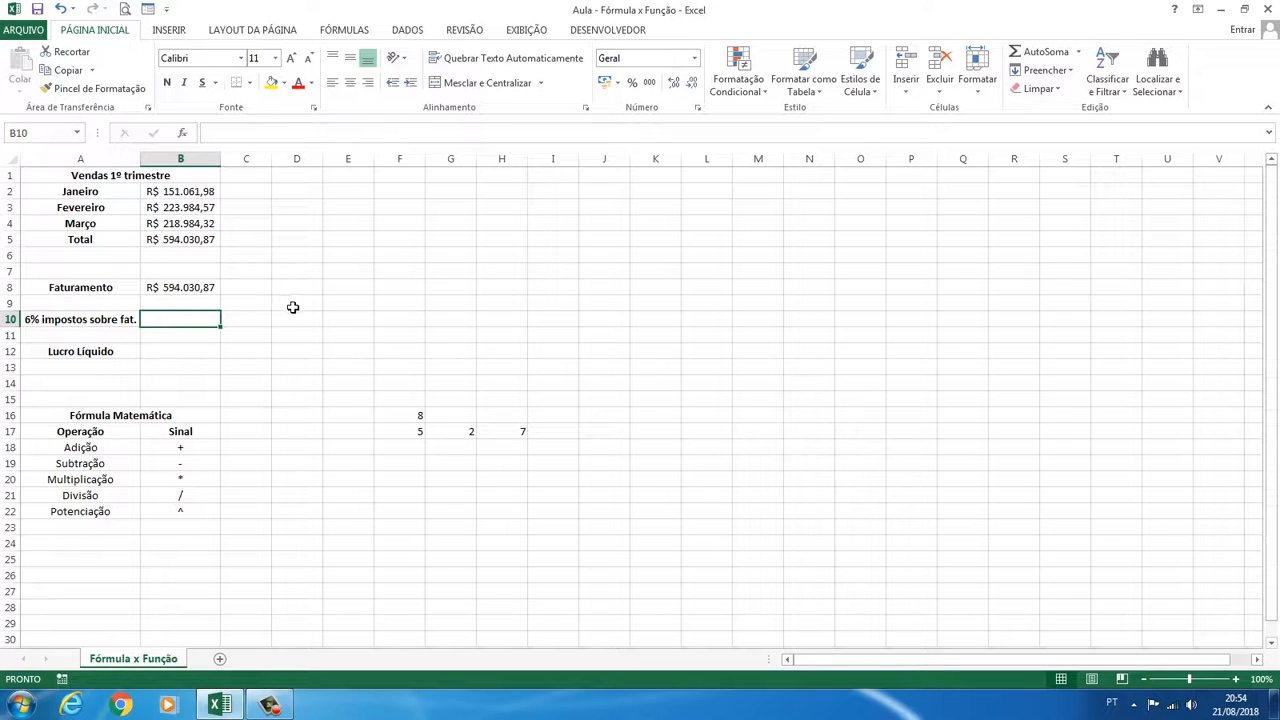
pyautogui.click(832, 181)
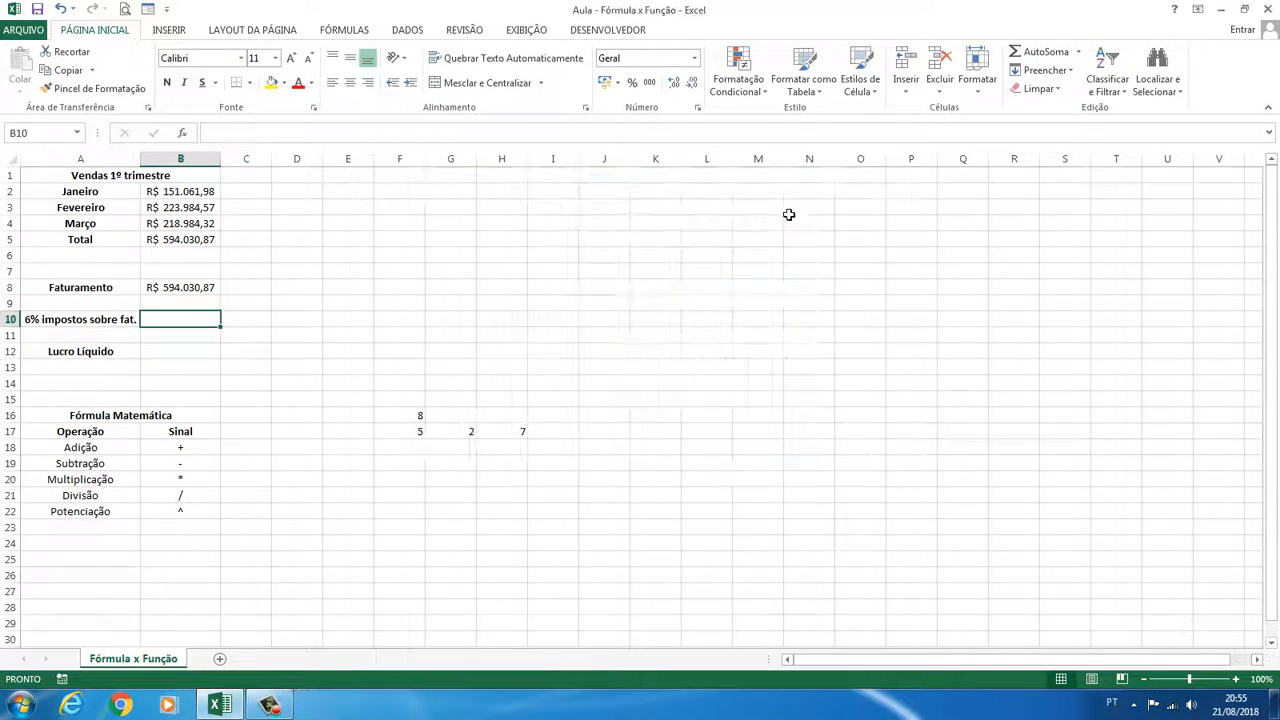
pyautogui.write('=')
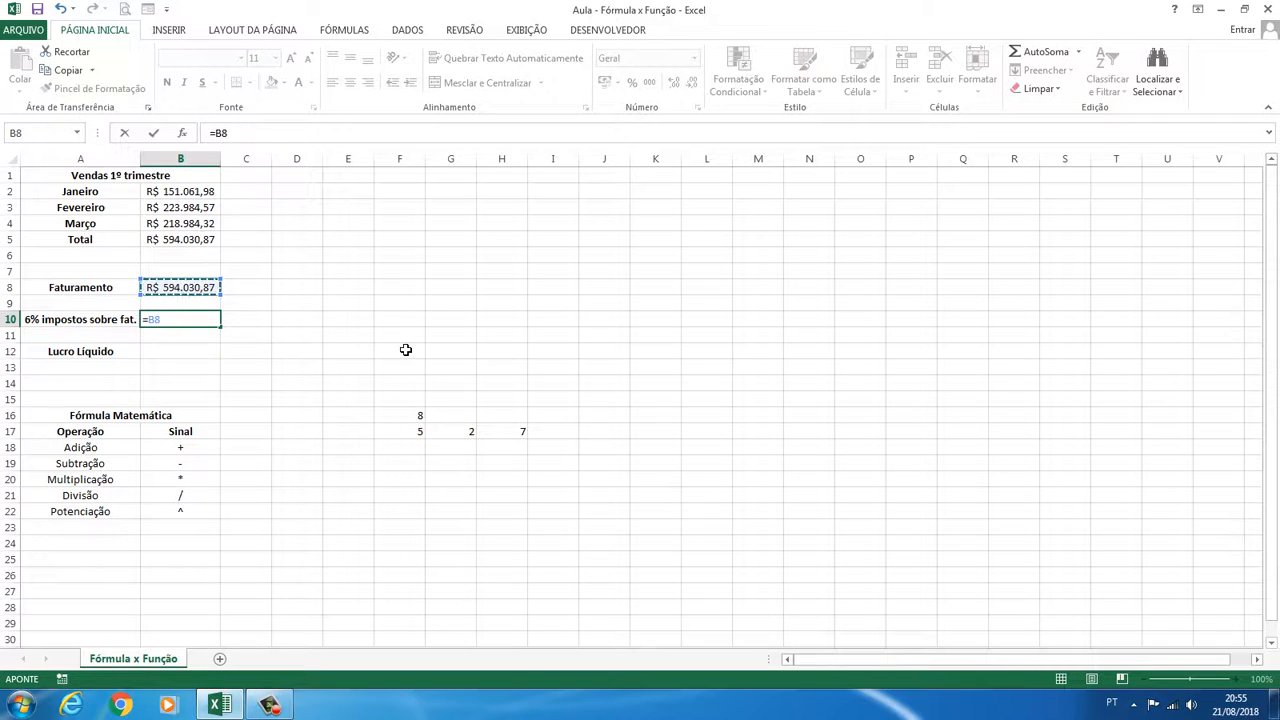
pyautogui.write('*')
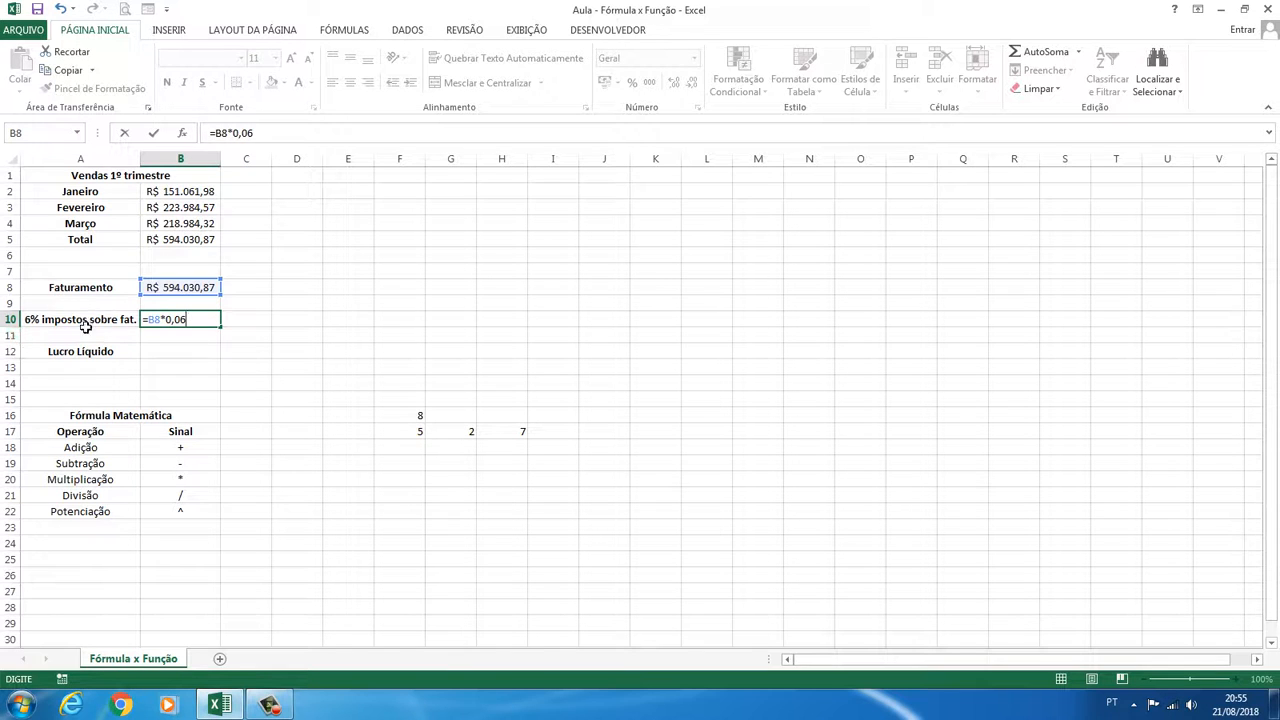
pyautogui.press('Return')
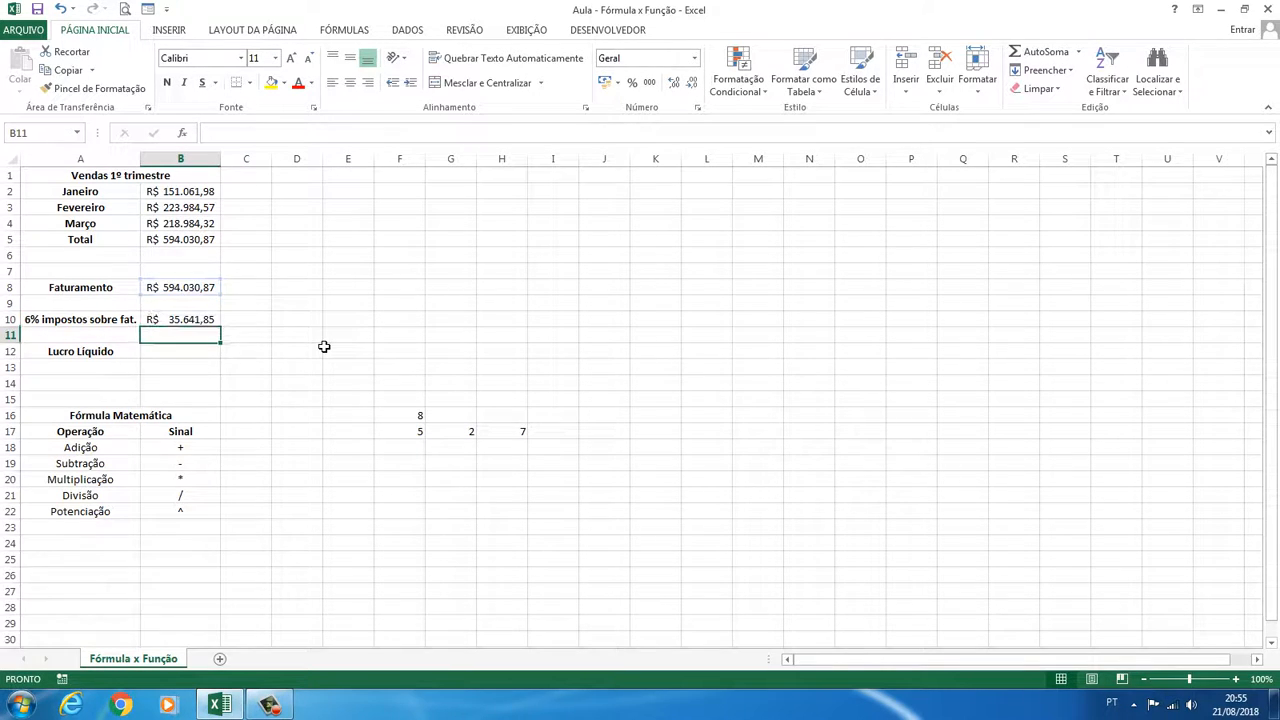
# Calculate the Lucro Líquido in cell B12 with the formula =B8-B10, then reselect the cell to check it
pyautogui.press('Return')
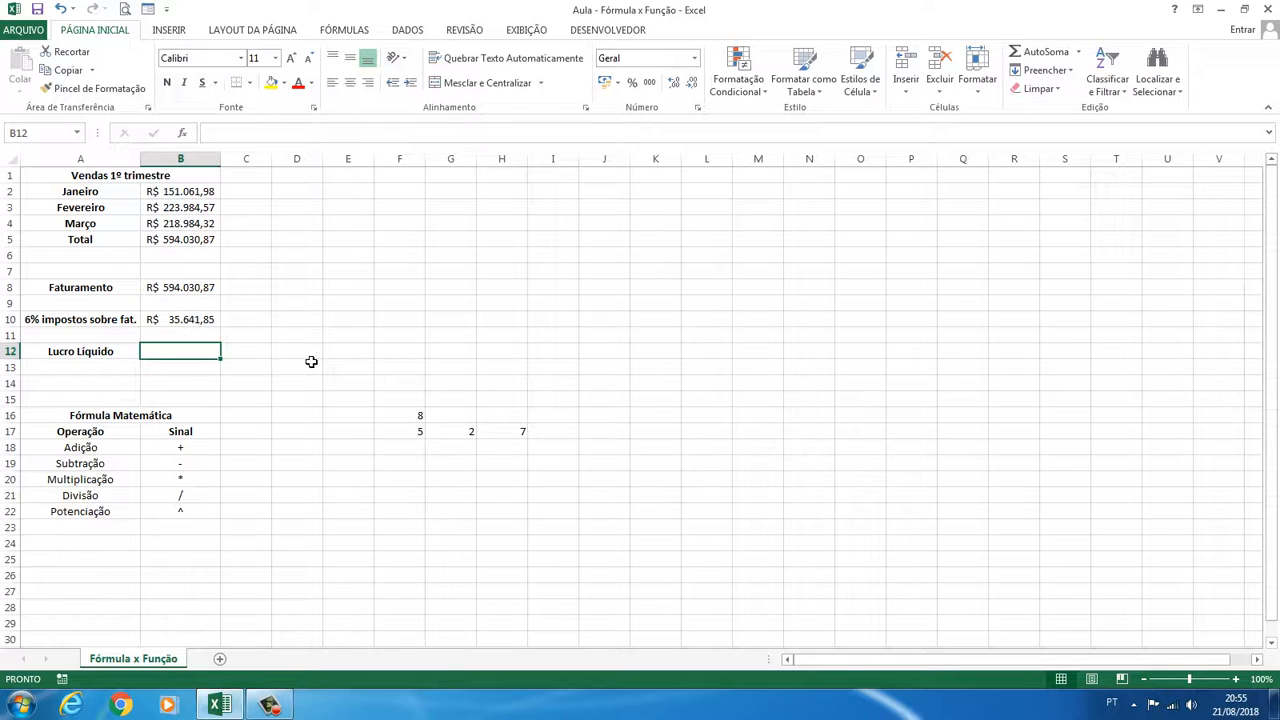
pyautogui.write('=')
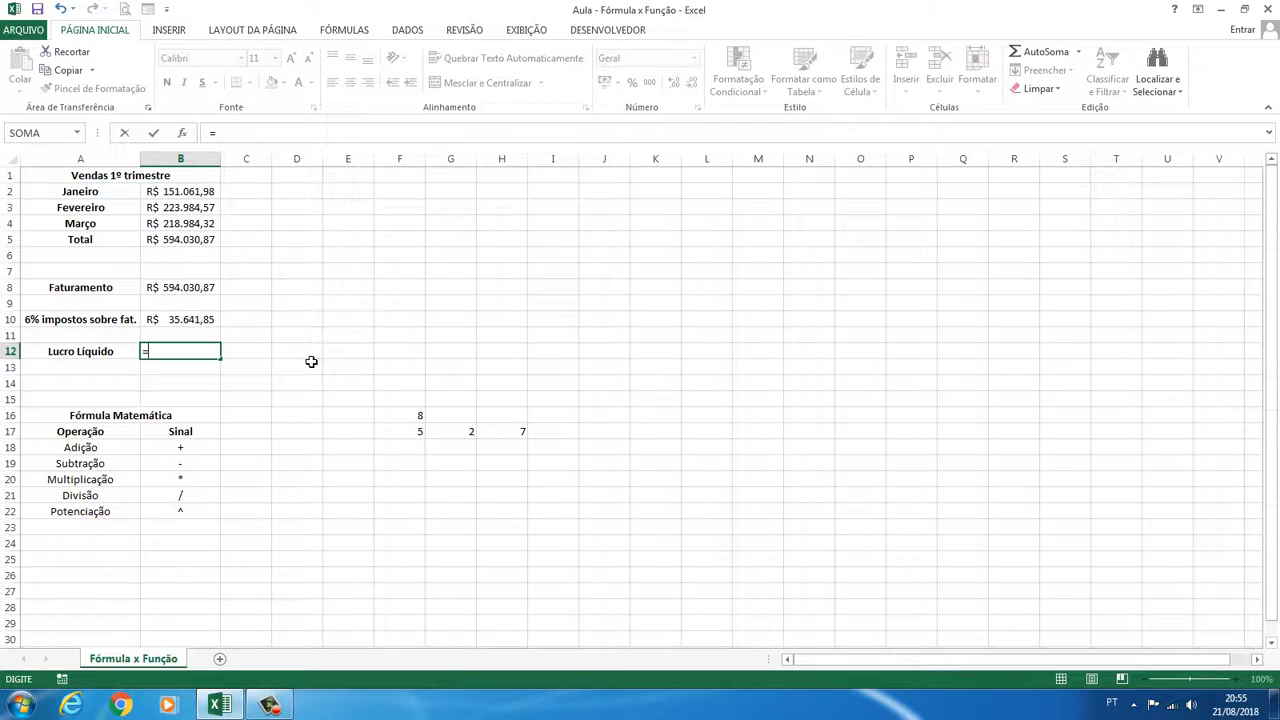
pyautogui.click(177, 287)
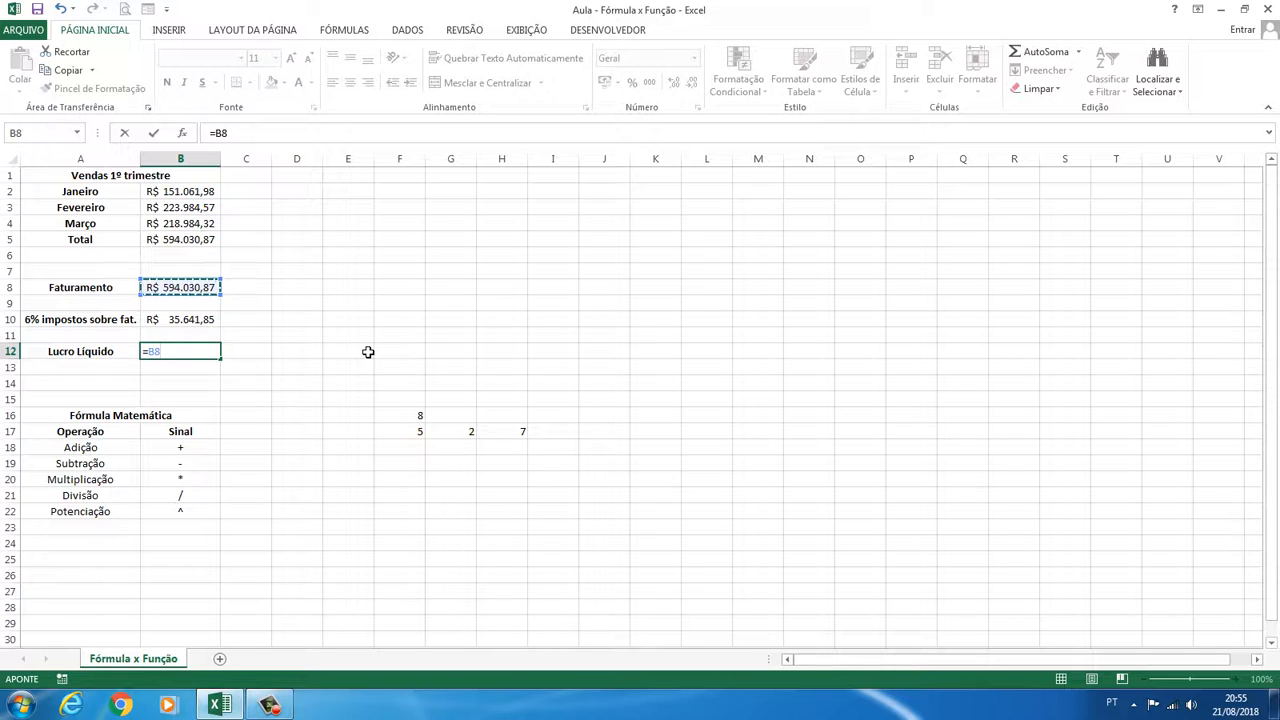
pyautogui.write('-')
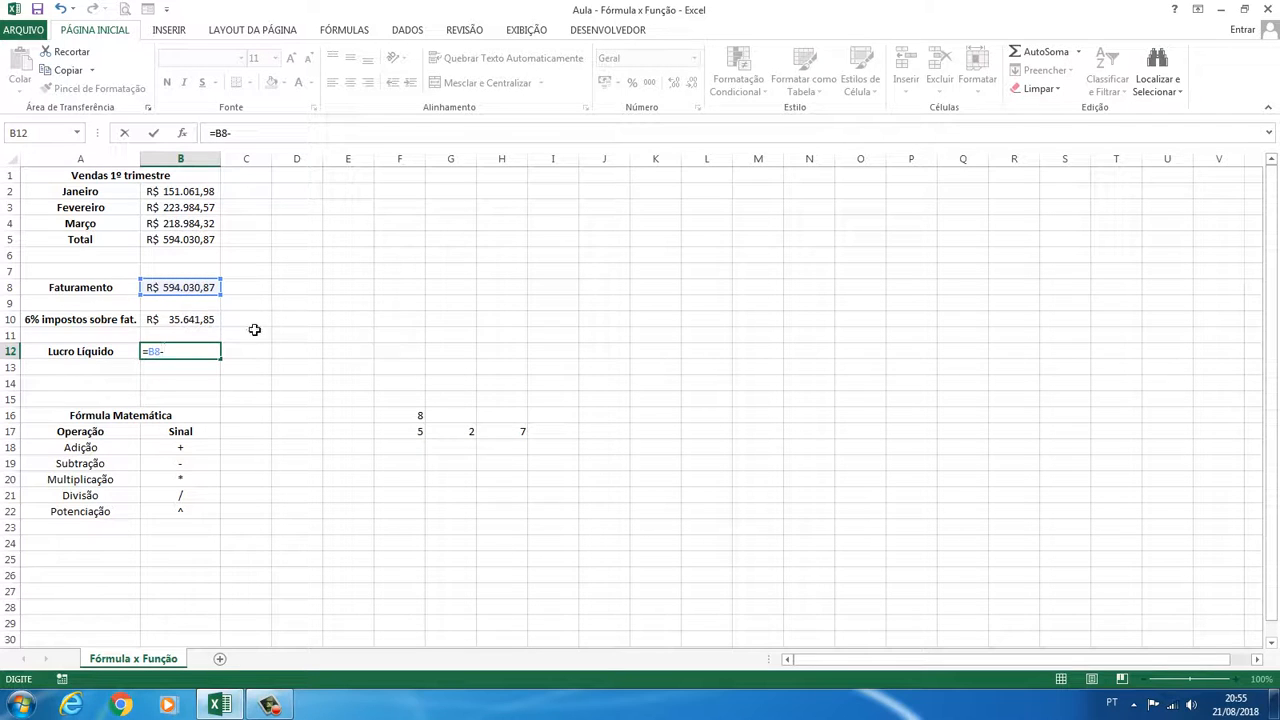
pyautogui.click(190, 322)
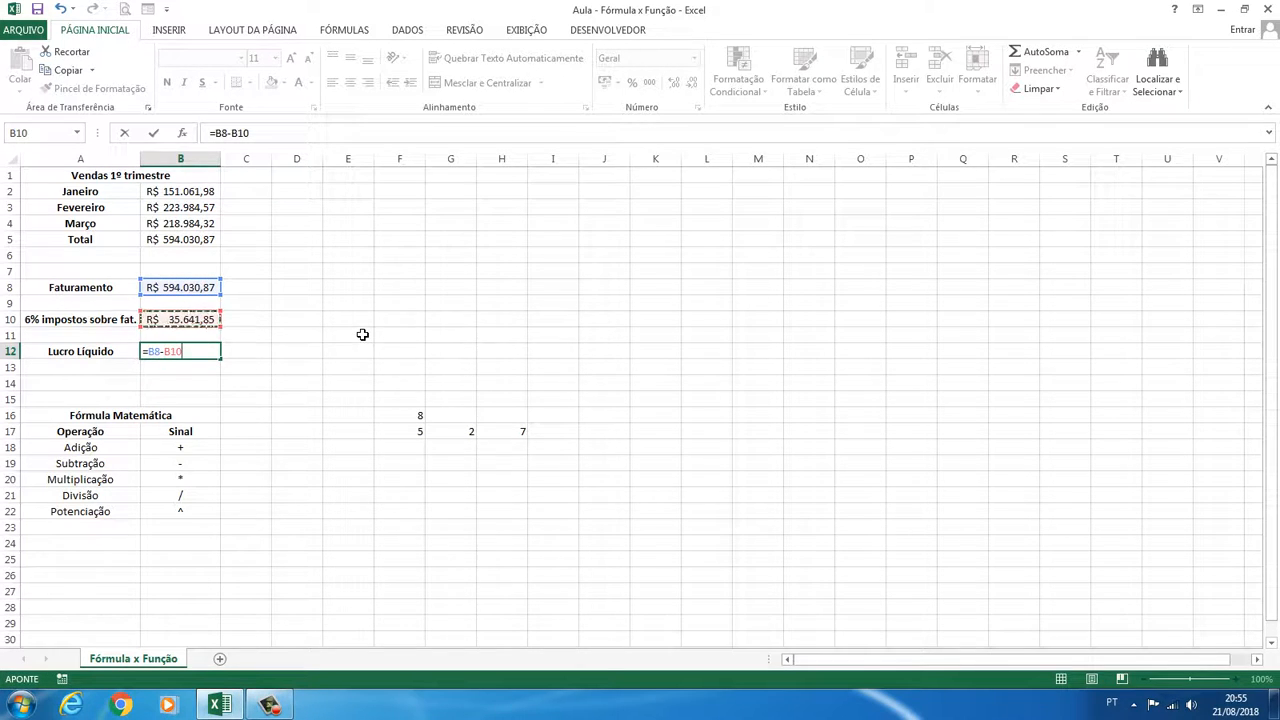
pyautogui.press('Return')
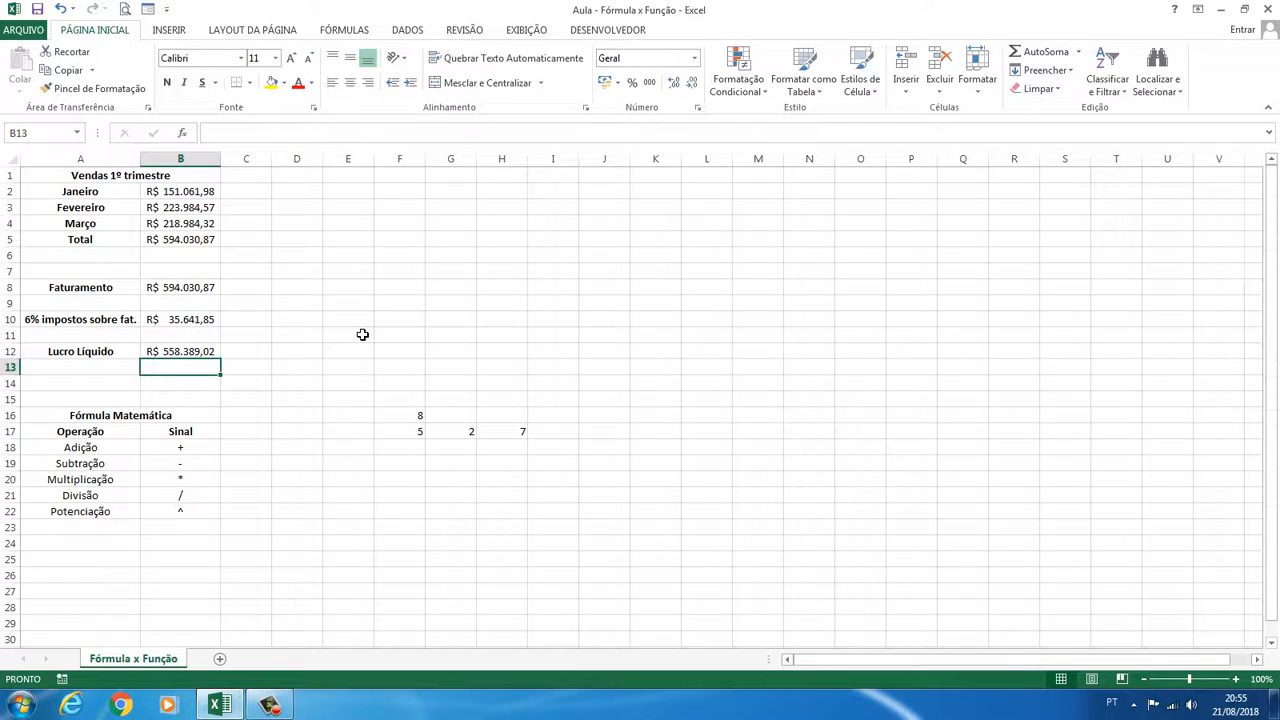
pyautogui.press('Up')
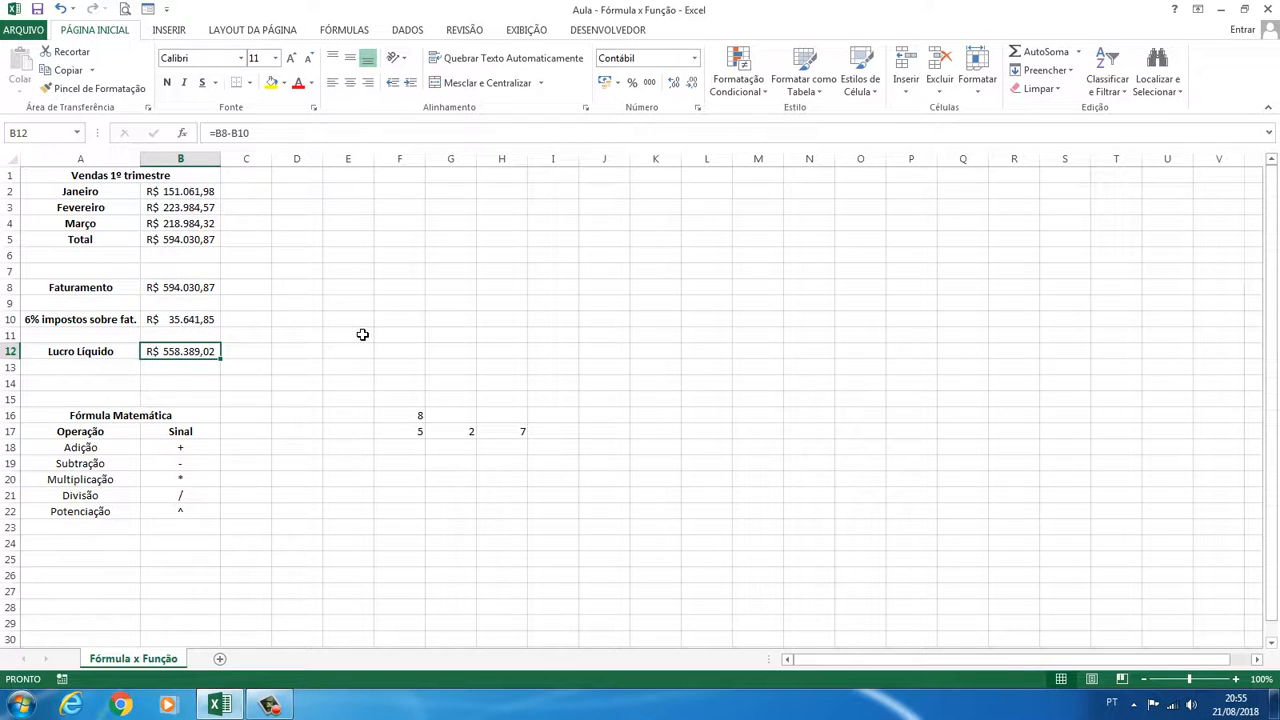
# Calculate Março's share of the quarter's total in cell C4 with the formula =B4/B5
pyautogui.click(250, 227)
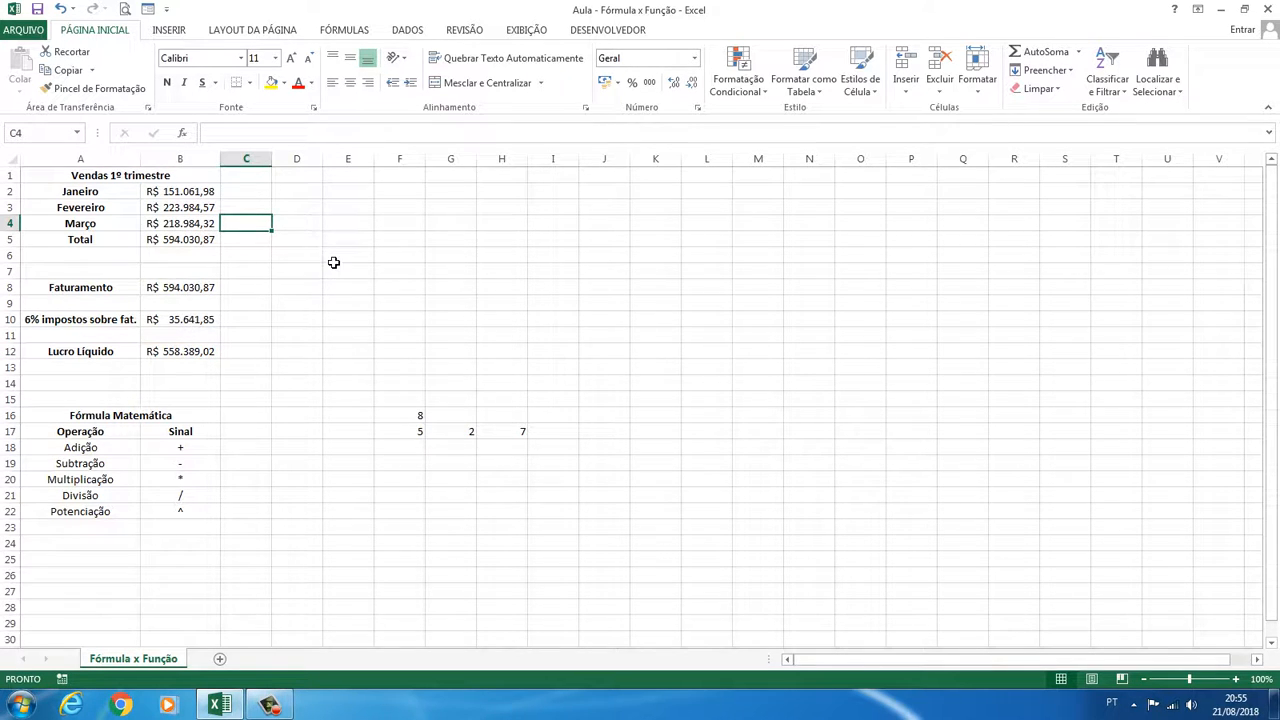
pyautogui.click(245, 212)
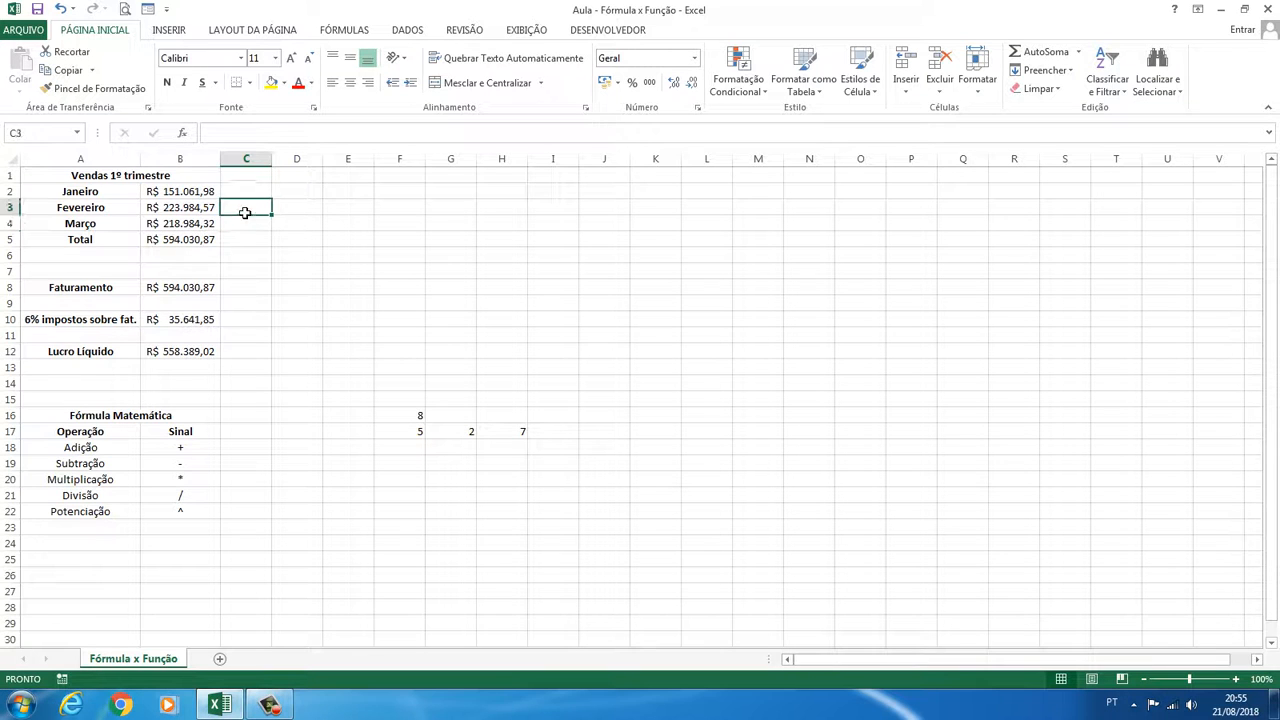
pyautogui.click(248, 194)
pyautogui.click(239, 222)
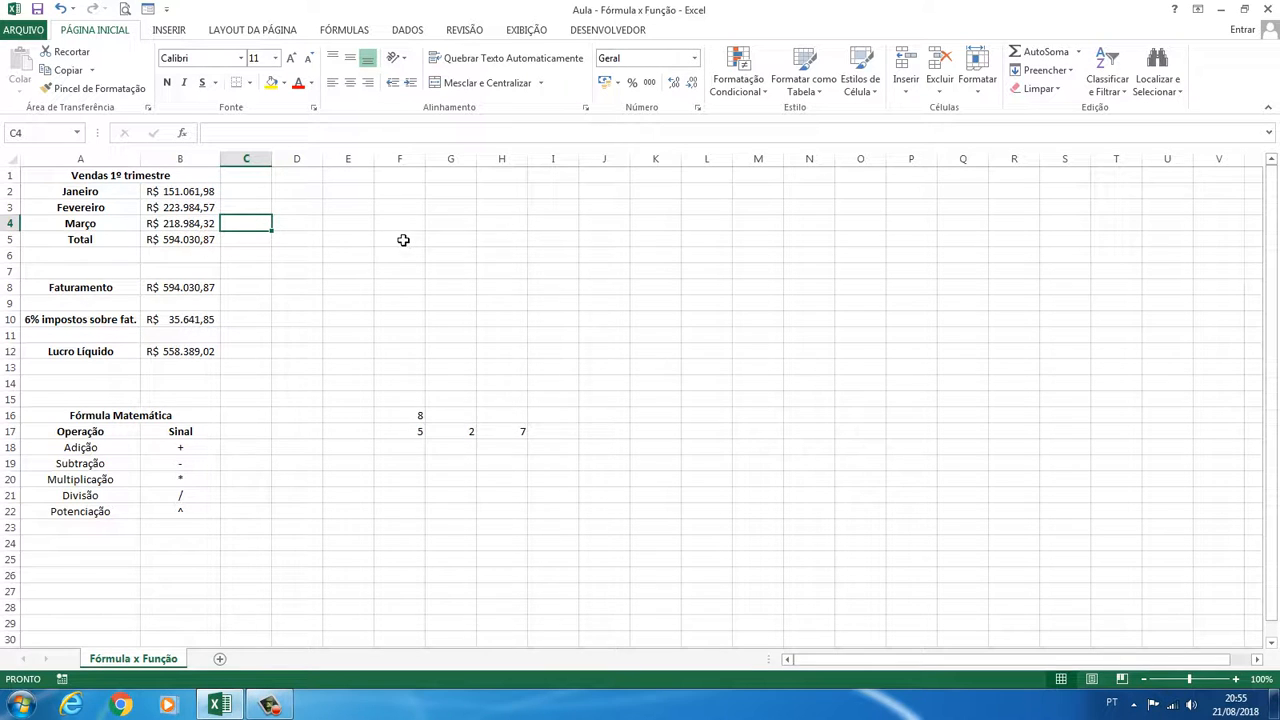
pyautogui.write('=')
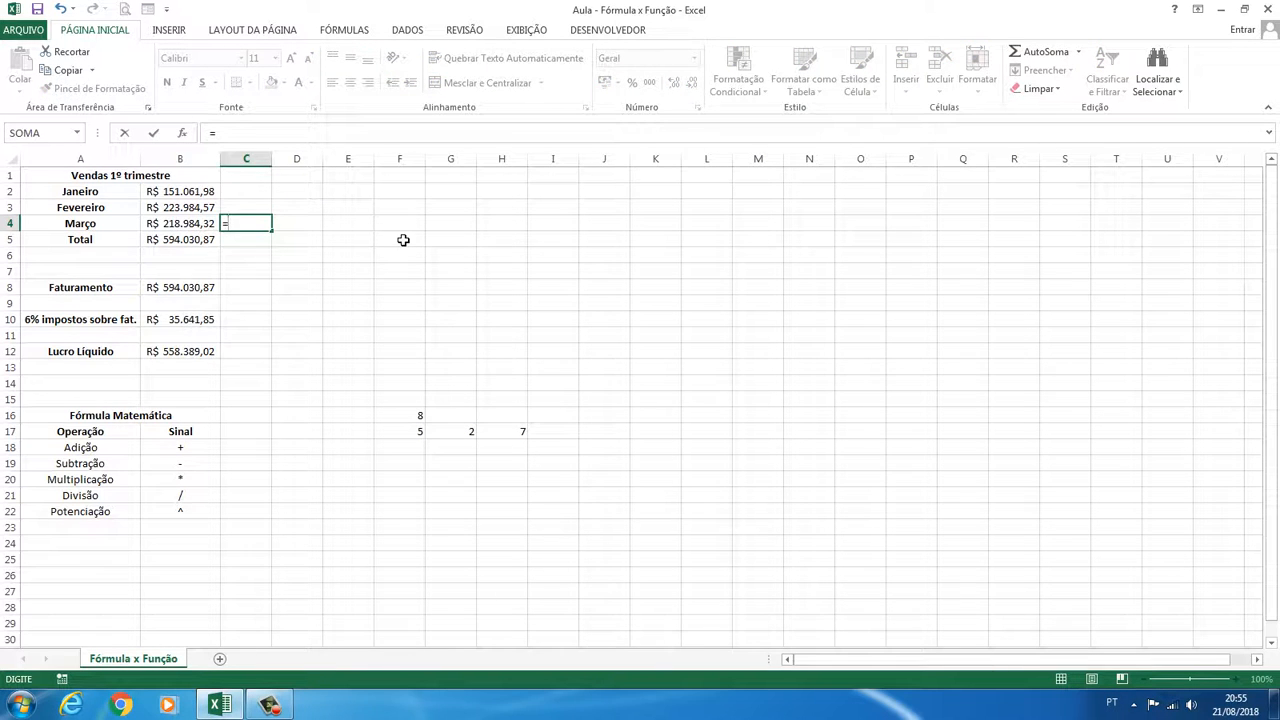
pyautogui.click(160, 222)
pyautogui.write('/')
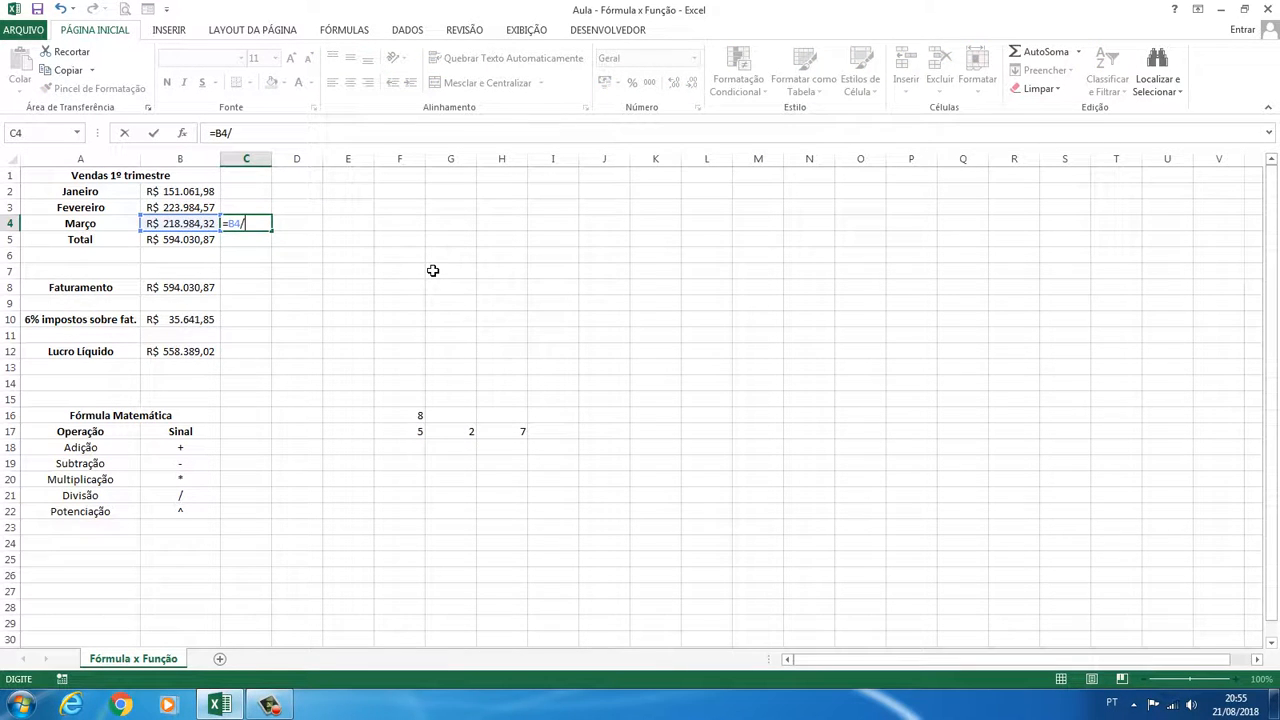
pyautogui.click(183, 246)
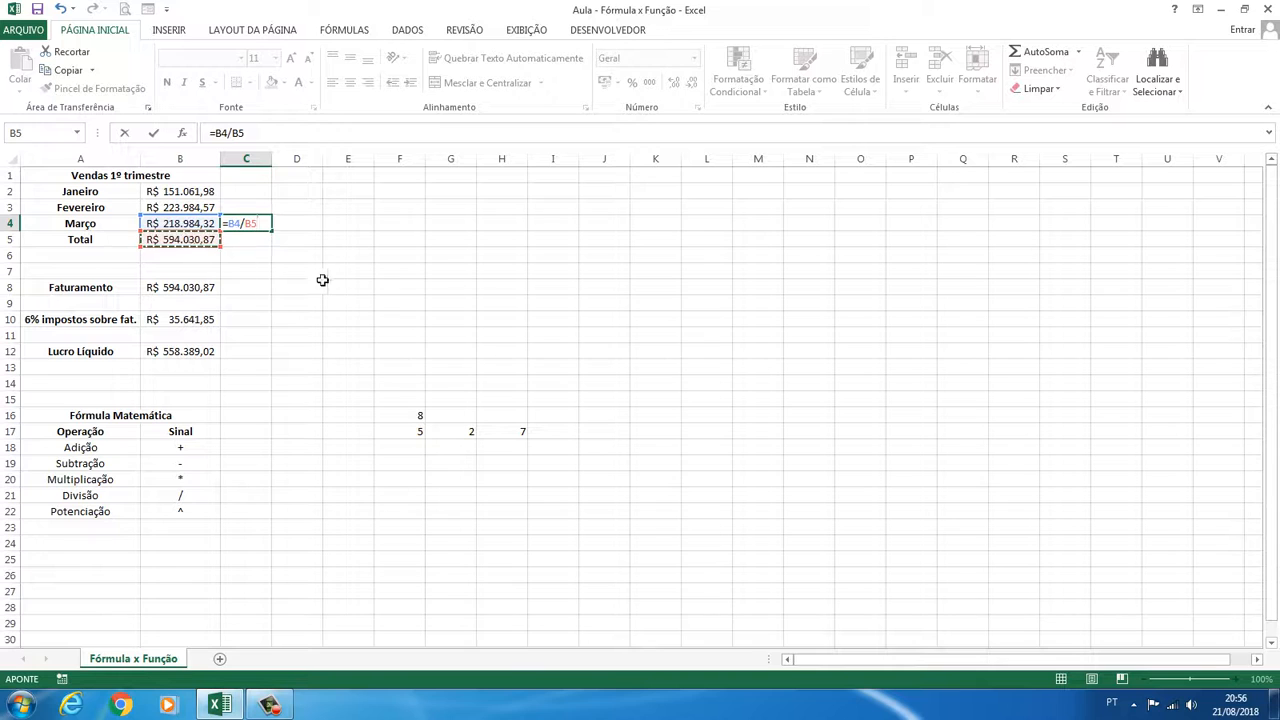
pyautogui.press('Return')
# Calculate Fevereiro's share of the quarter's total in cell C3 with the formula =B3/B5
pyautogui.press('Up')
pyautogui.press('Up')
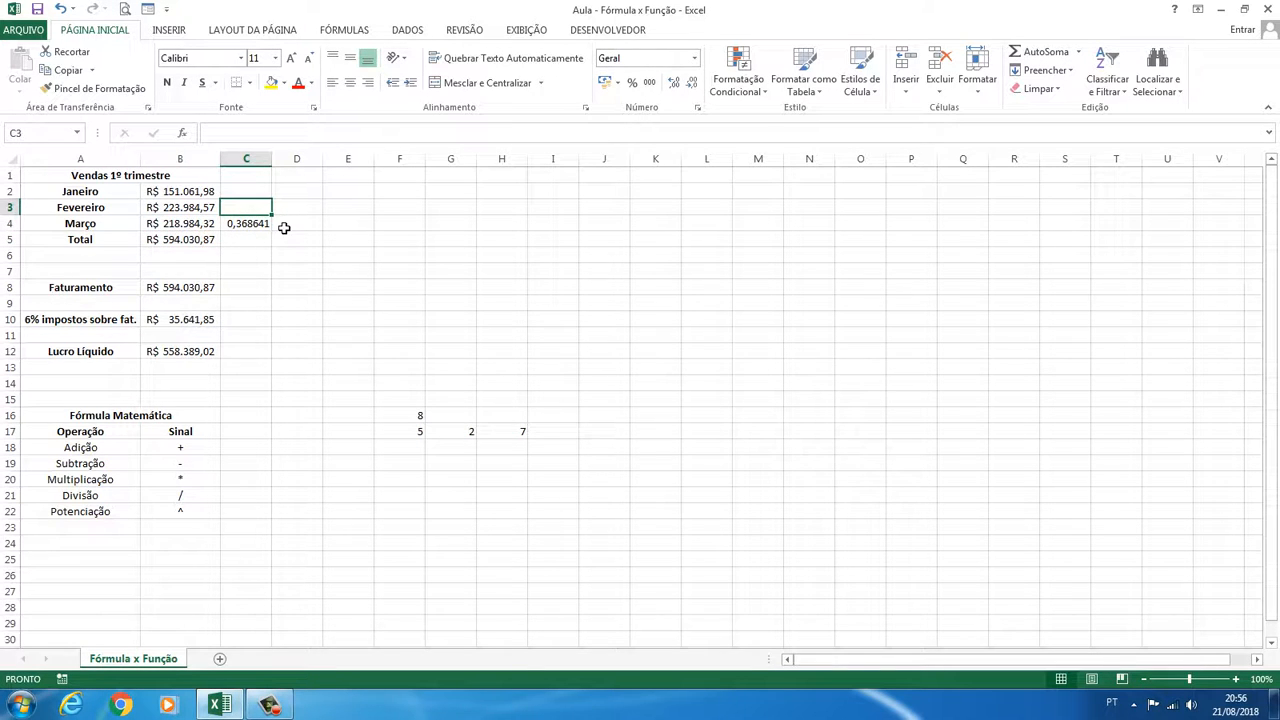
pyautogui.write('=')
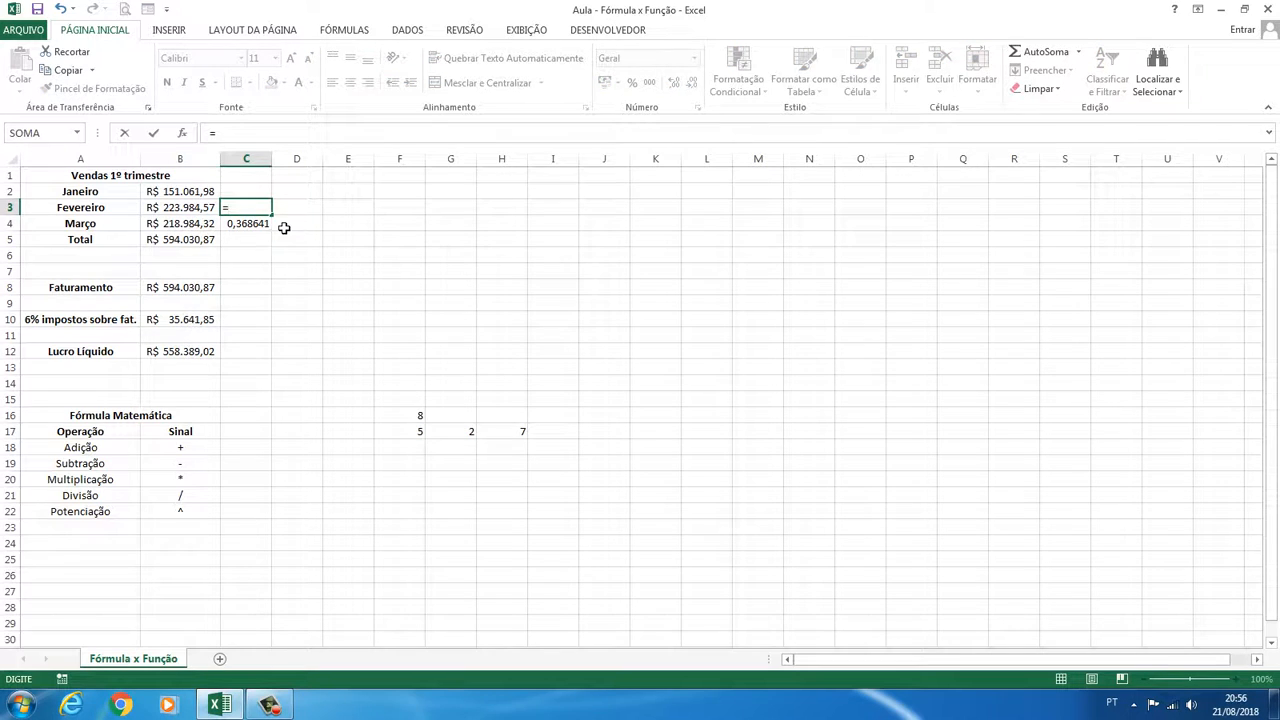
pyautogui.click(188, 207)
pyautogui.write('/')
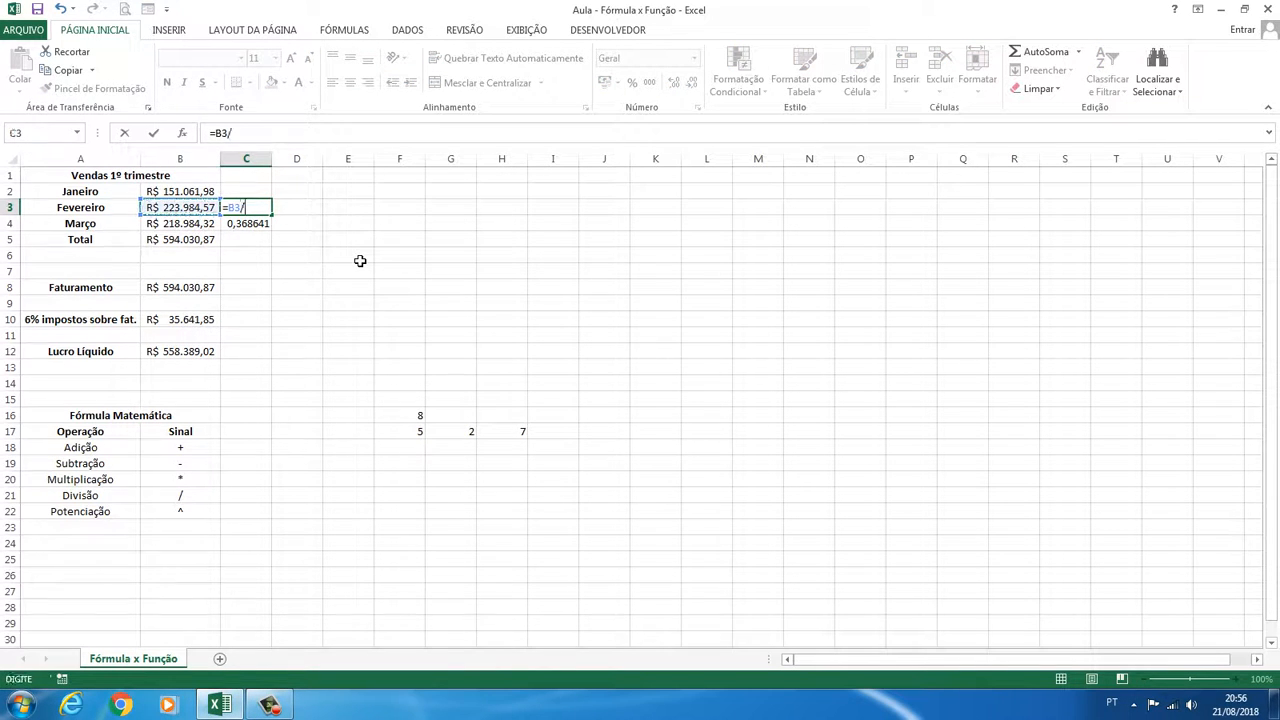
pyautogui.click(172, 240)
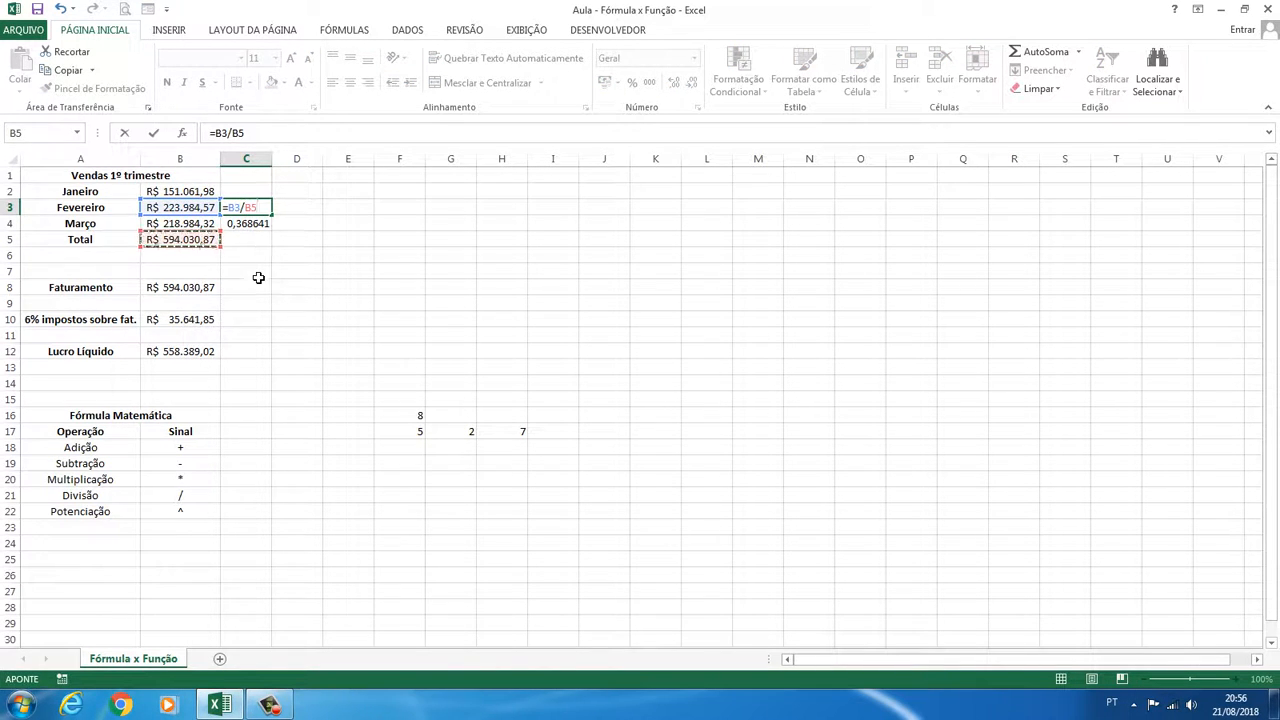
pyautogui.press('Return')
# Calculate Janeiro's share of the quarter's total in cell C2 with the formula =B2/B5, then reselect the cell to check it
pyautogui.press('Up')
pyautogui.press('Up')
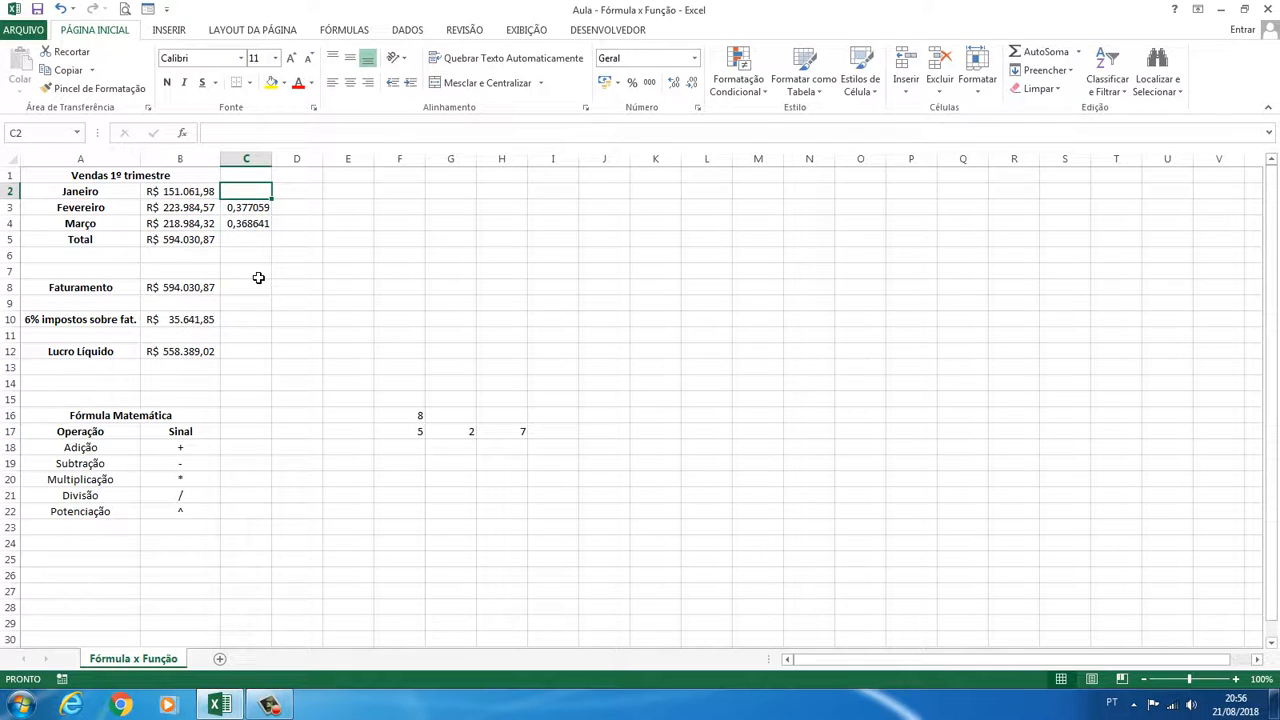
pyautogui.write('=')
pyautogui.click(203, 197)
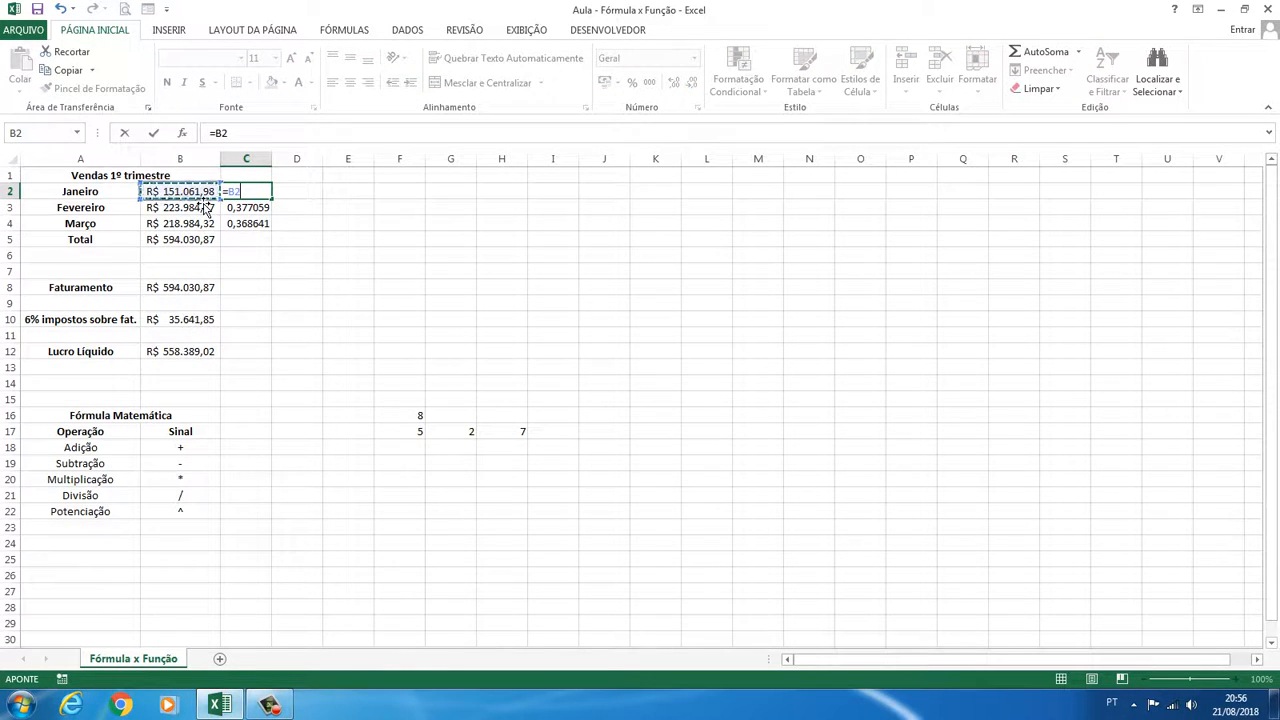
pyautogui.write('/')
pyautogui.click(210, 238)
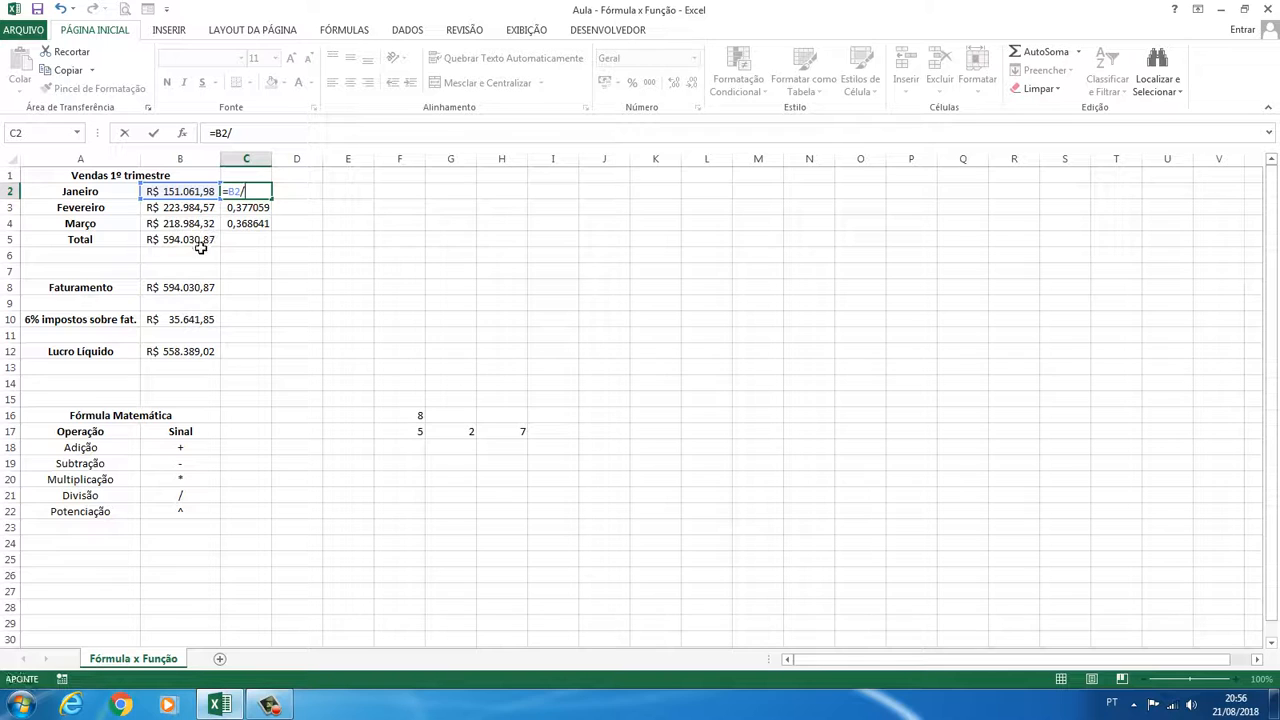
pyautogui.press('Return')
pyautogui.press('Up')
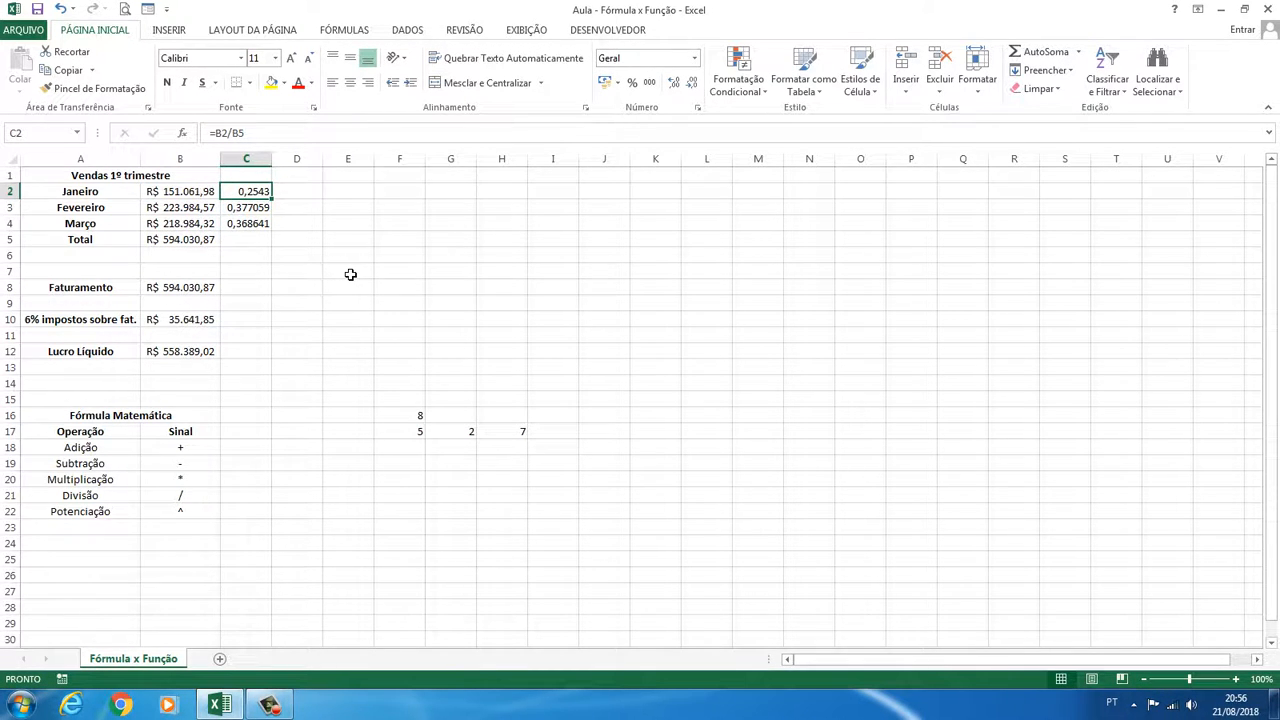
# Add up the three monthly shares in the Total row's cell C5 with the formula =C2+C3+C4, then reselect the cell
pyautogui.press('Down')
pyautogui.press('Down')
pyautogui.press('Down')
pyautogui.press('Down')
pyautogui.press('Up')
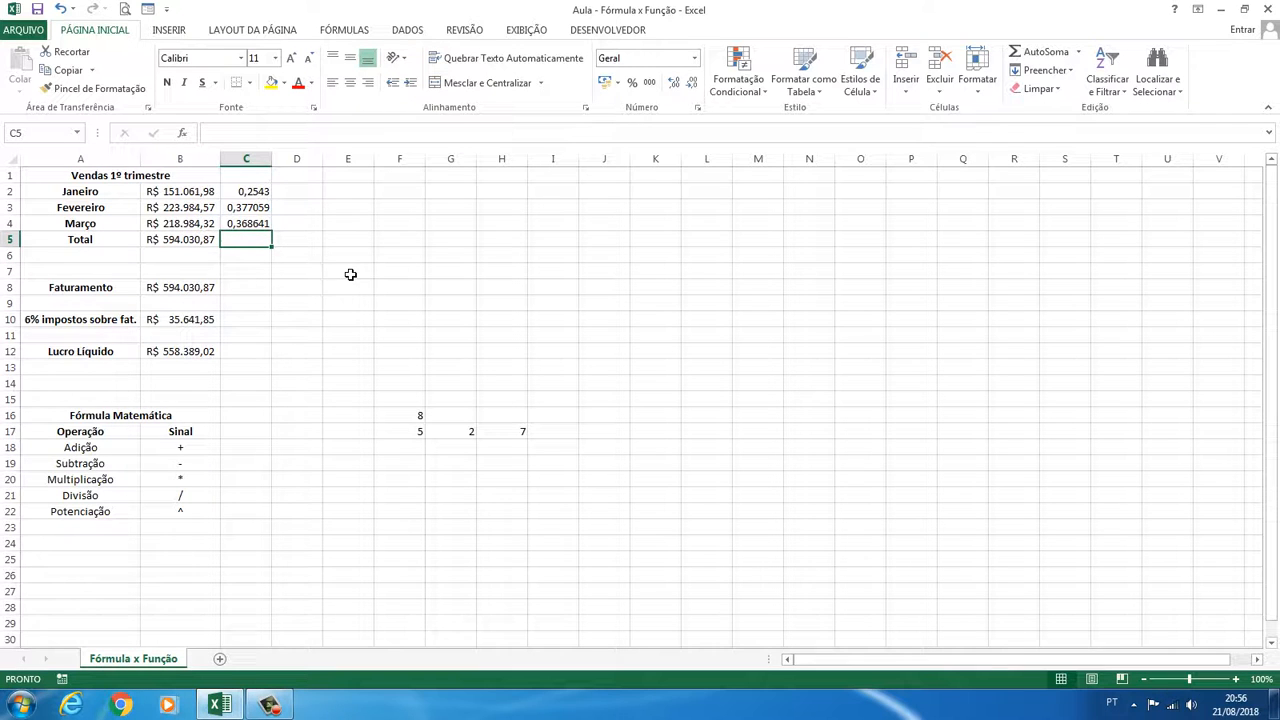
pyautogui.click(241, 196)
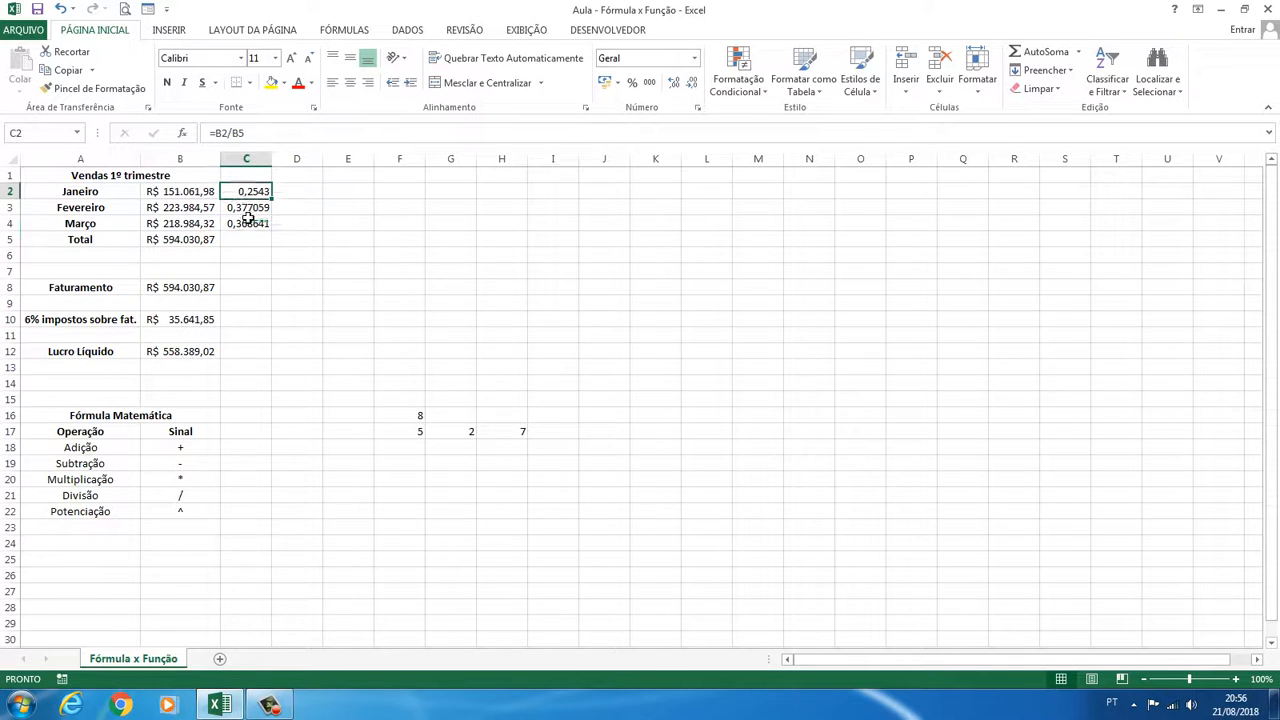
pyautogui.click(250, 210)
pyautogui.click(260, 240)
pyautogui.write('=')
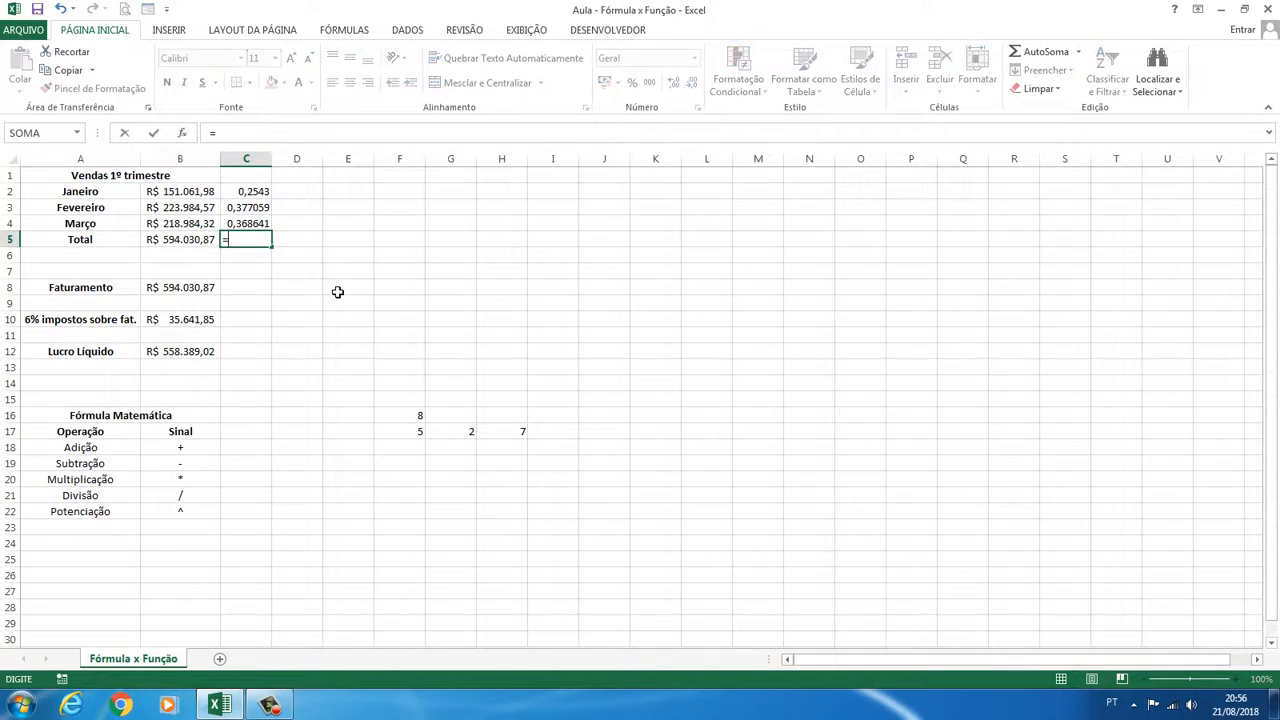
pyautogui.click(246, 192)
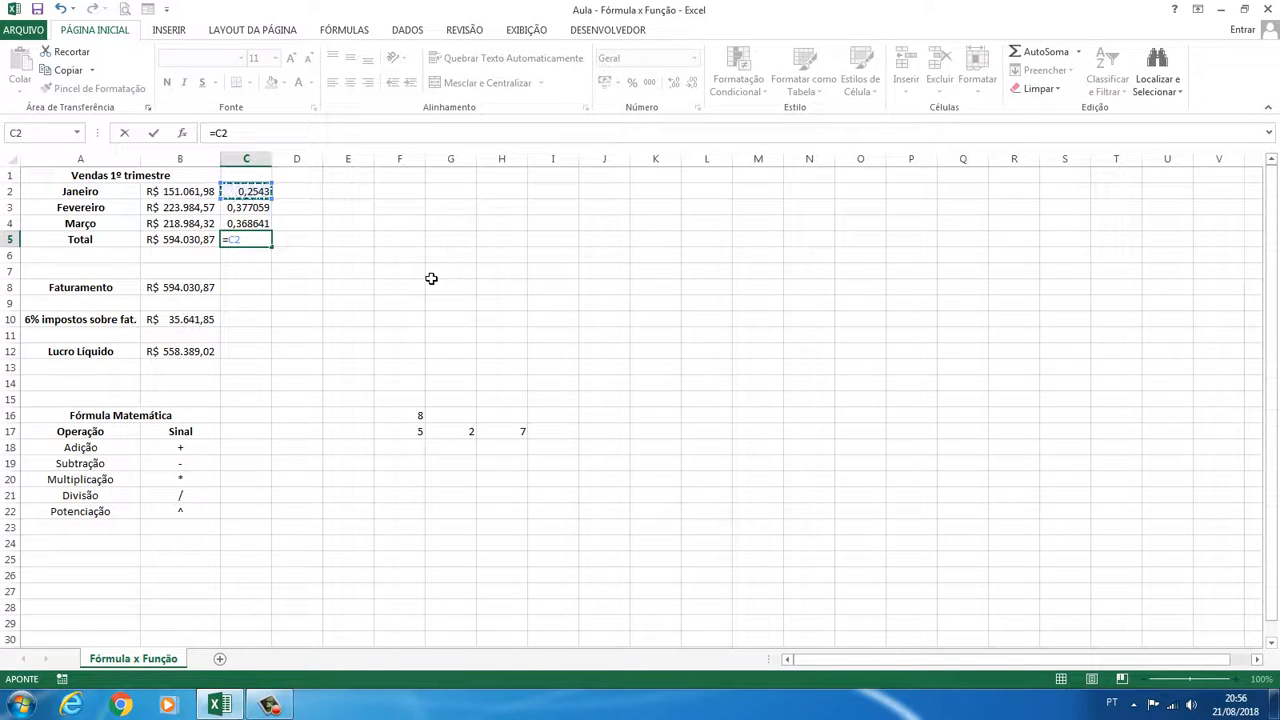
pyautogui.write('+')
pyautogui.click(257, 209)
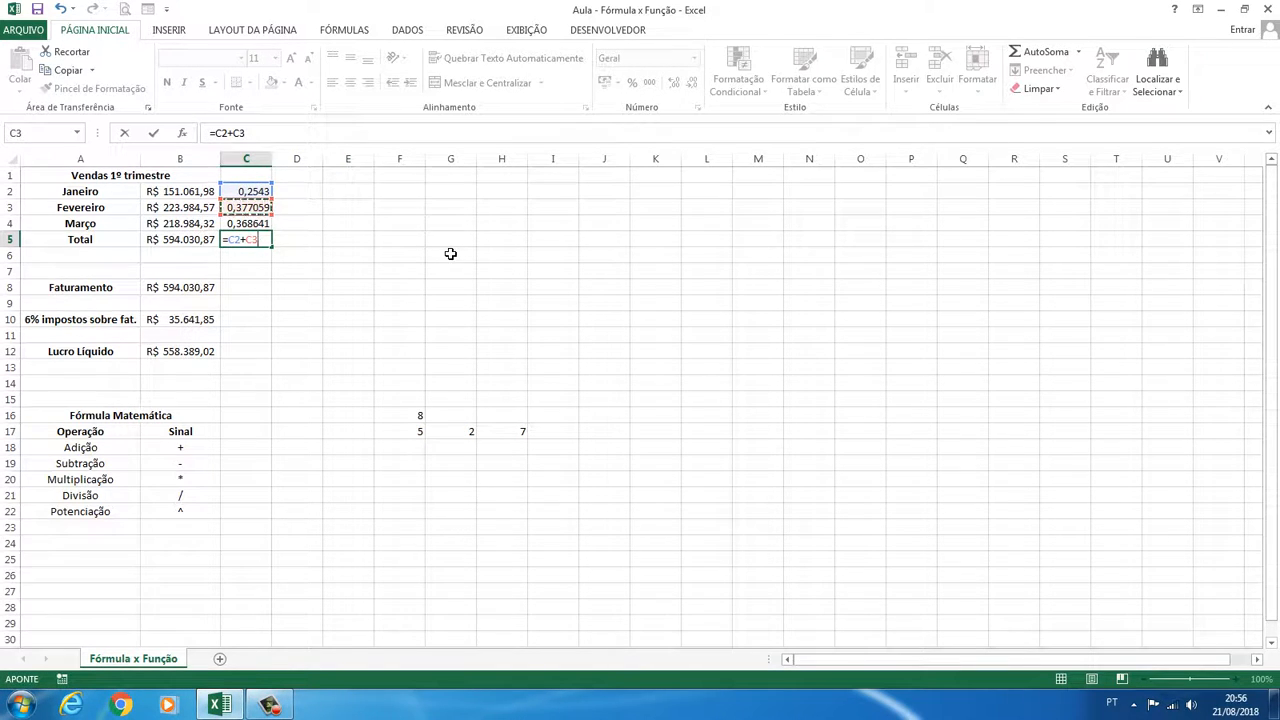
pyautogui.write('+')
pyautogui.click(258, 224)
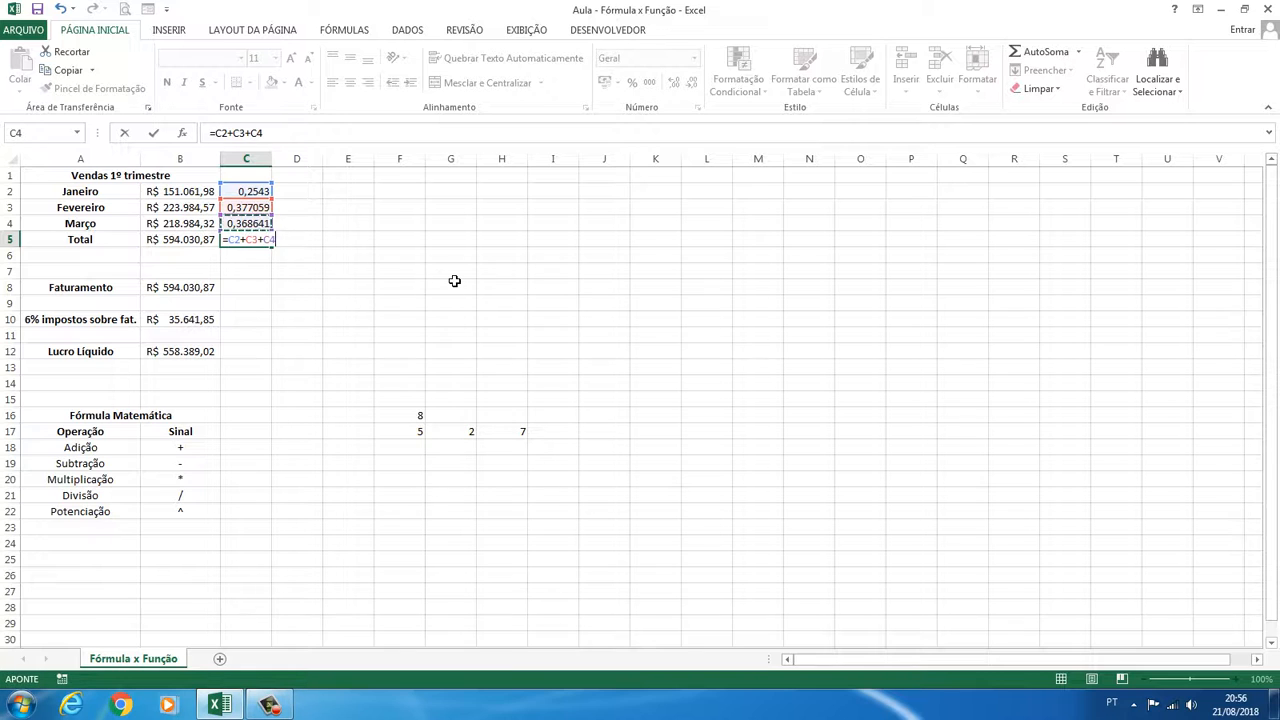
pyautogui.press('Return')
pyautogui.press('Up')
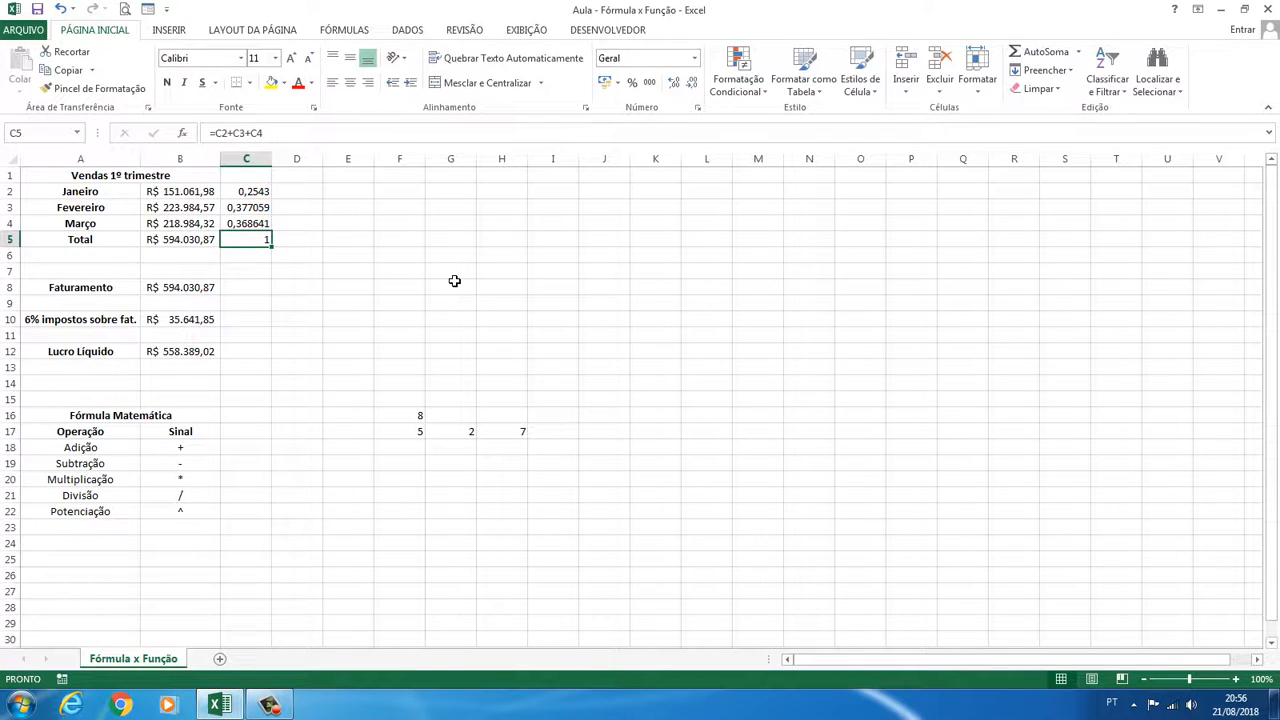
# Format the total share in C5 and the monthly shares in C4, C3 and C2 as percentages
pyautogui.click(633, 86)
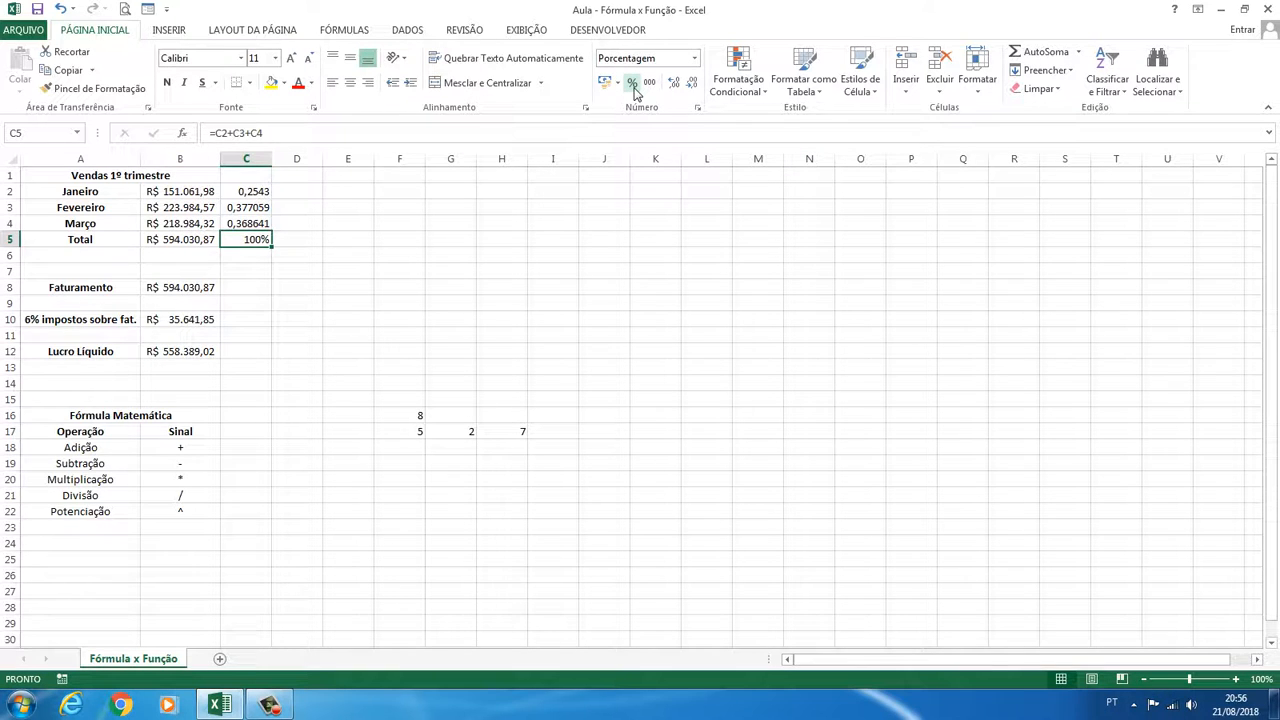
pyautogui.press('Up')
pyautogui.click(633, 86)
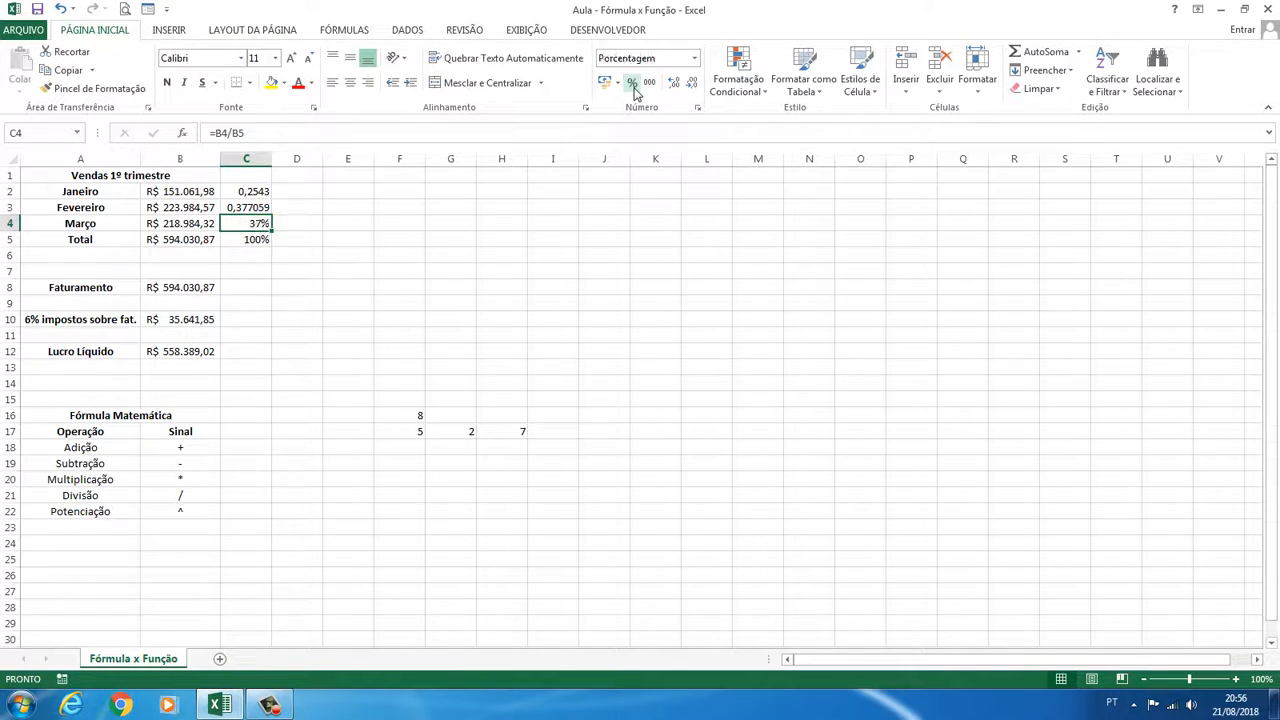
pyautogui.press('Up')
pyautogui.click(633, 86)
pyautogui.press('Up')
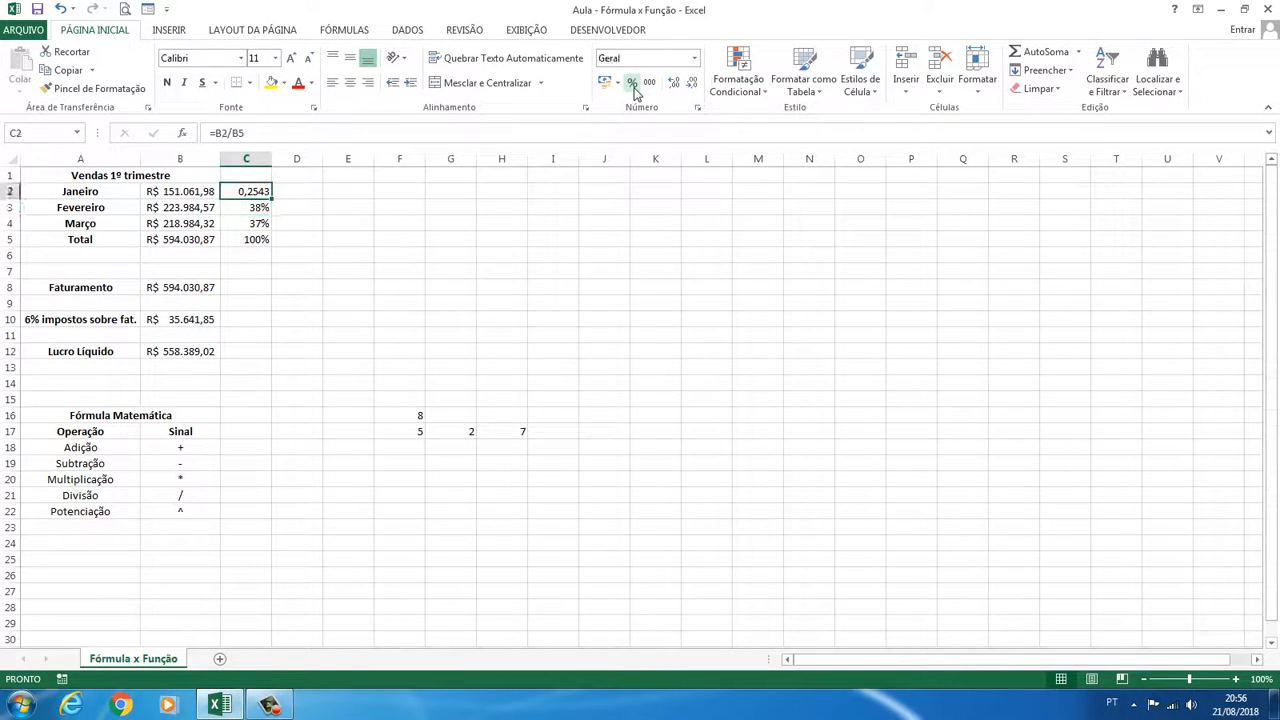
pyautogui.click(633, 86)
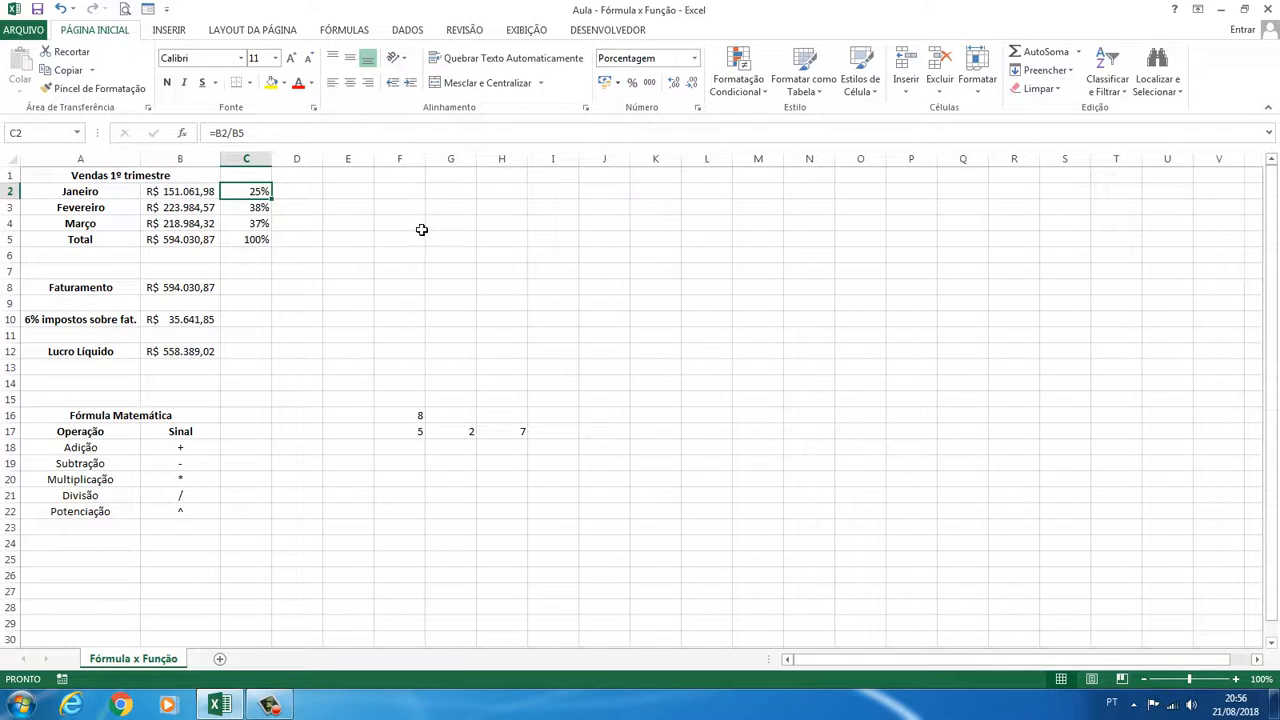
pyautogui.press('Down')
pyautogui.press('Down')
pyautogui.press('Down')
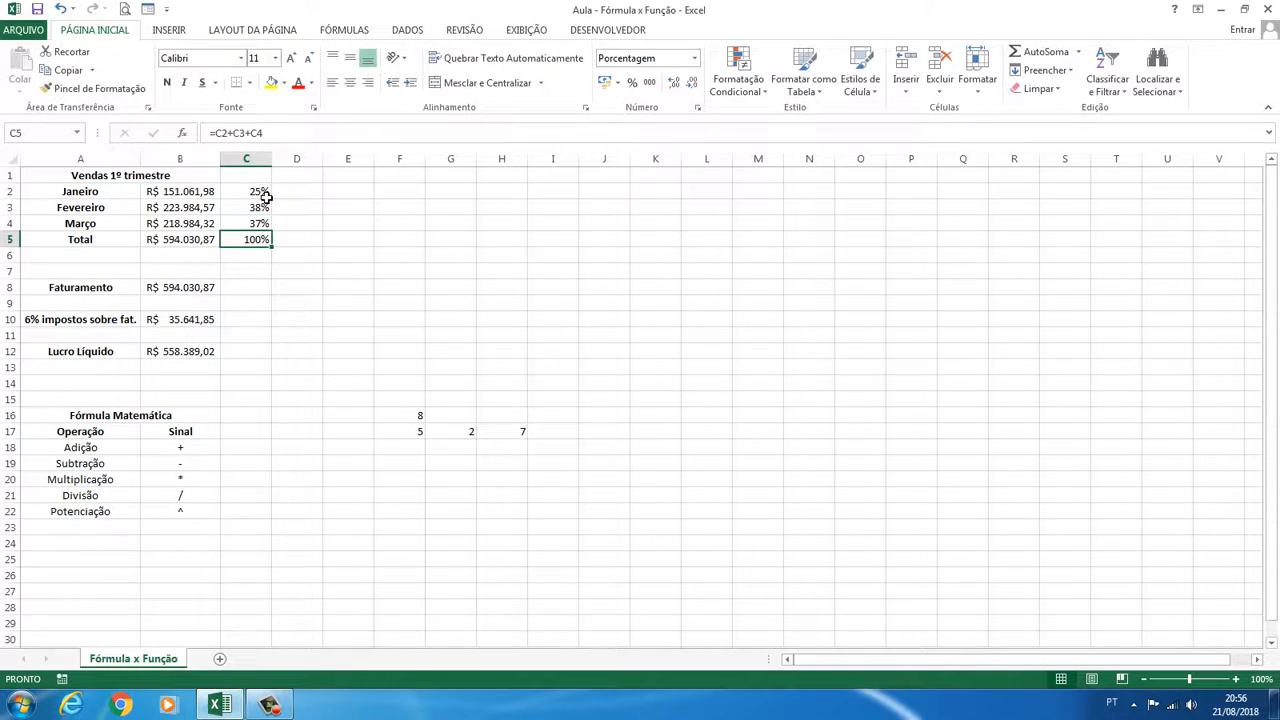
pyautogui.click(264, 194)
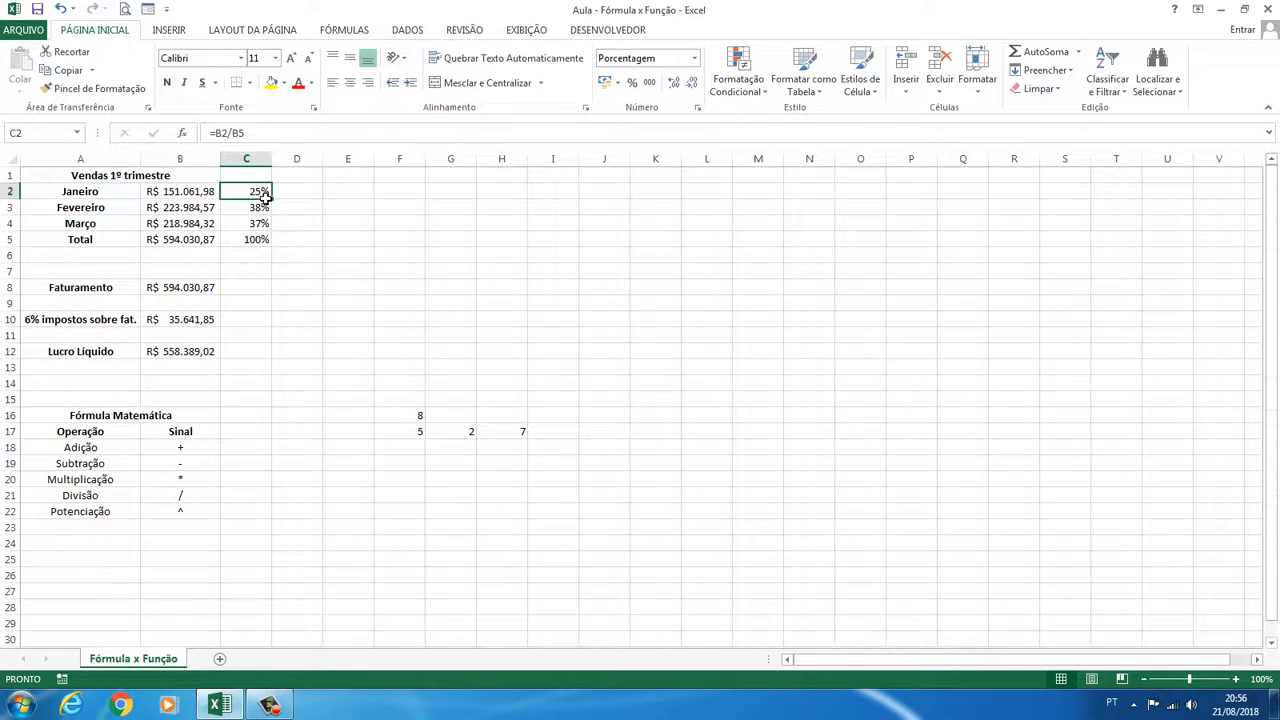
# Calculate 2 to the power of 3 in cell F10 with the formula =2^3, then reselect the cell to check it
pyautogui.click(345, 307)
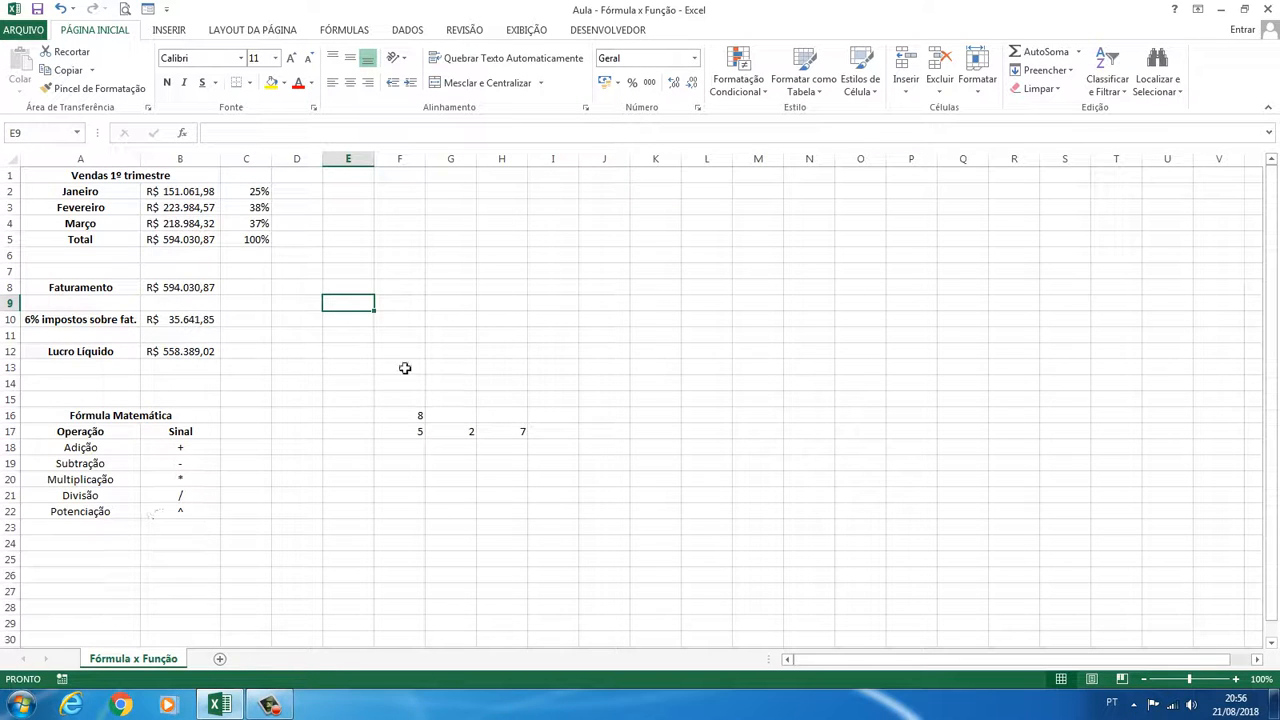
pyautogui.click(399, 322)
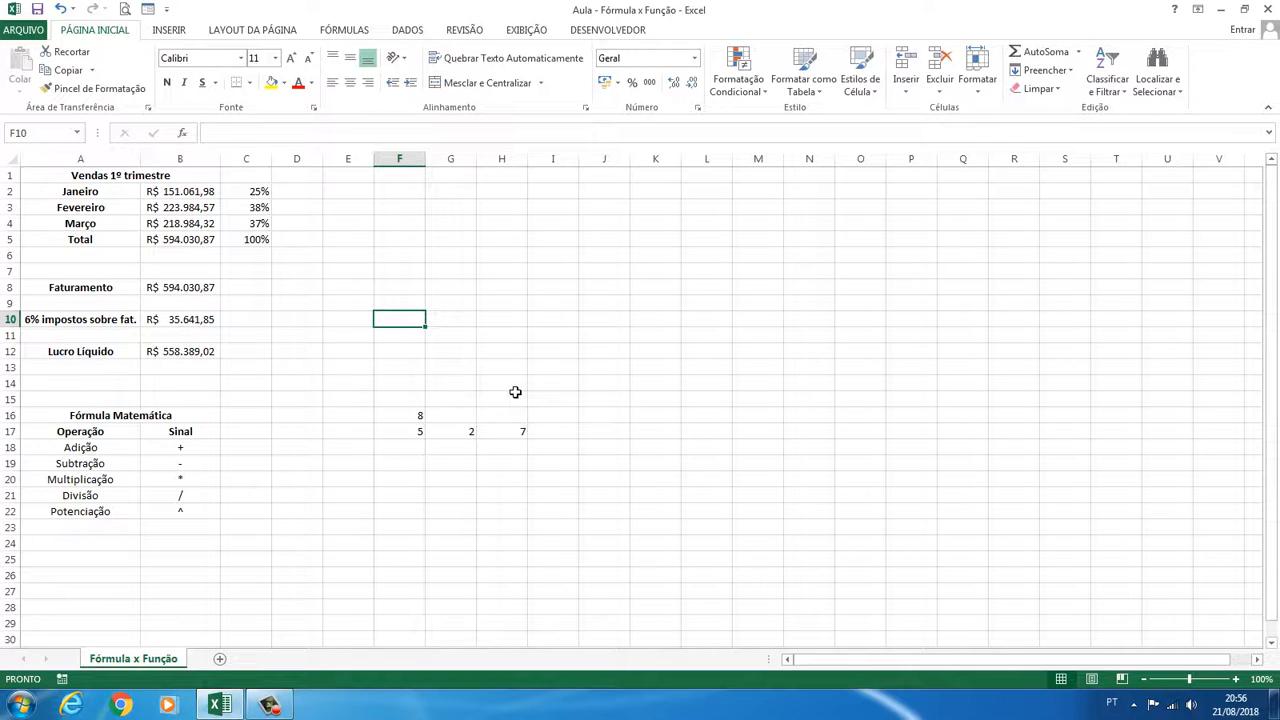
pyautogui.write('=2^3')
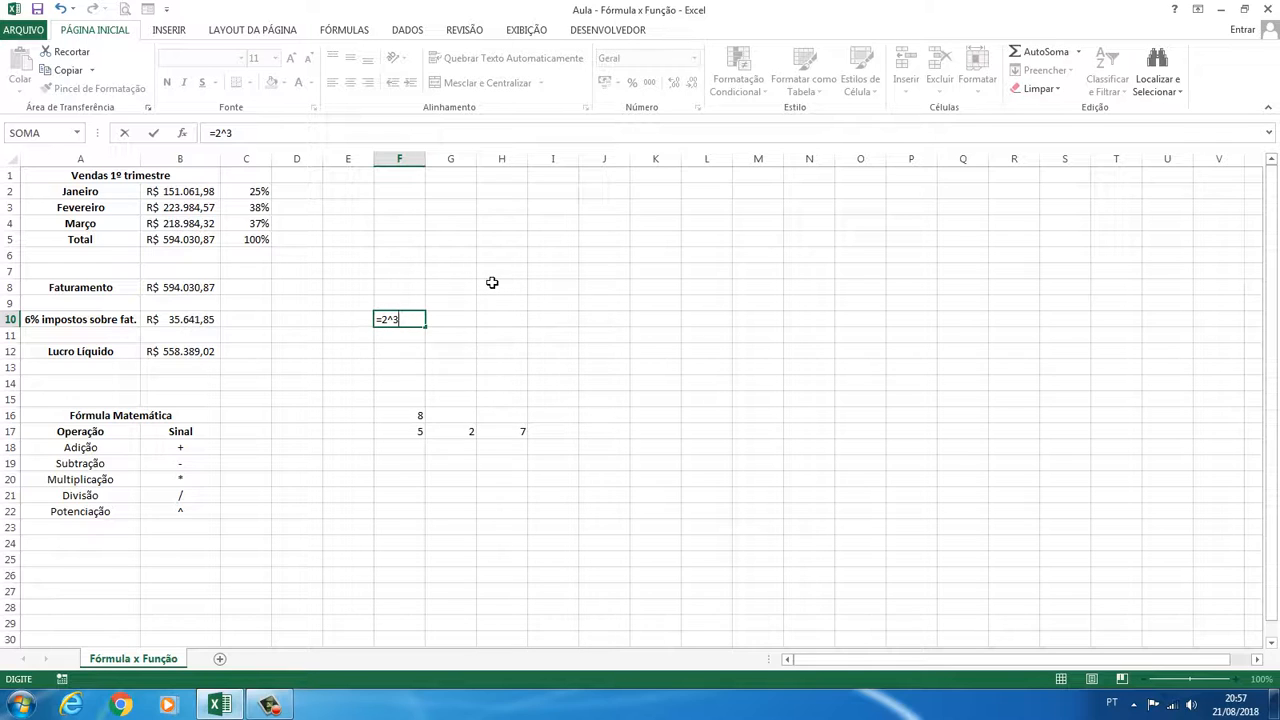
pyautogui.press('Return')
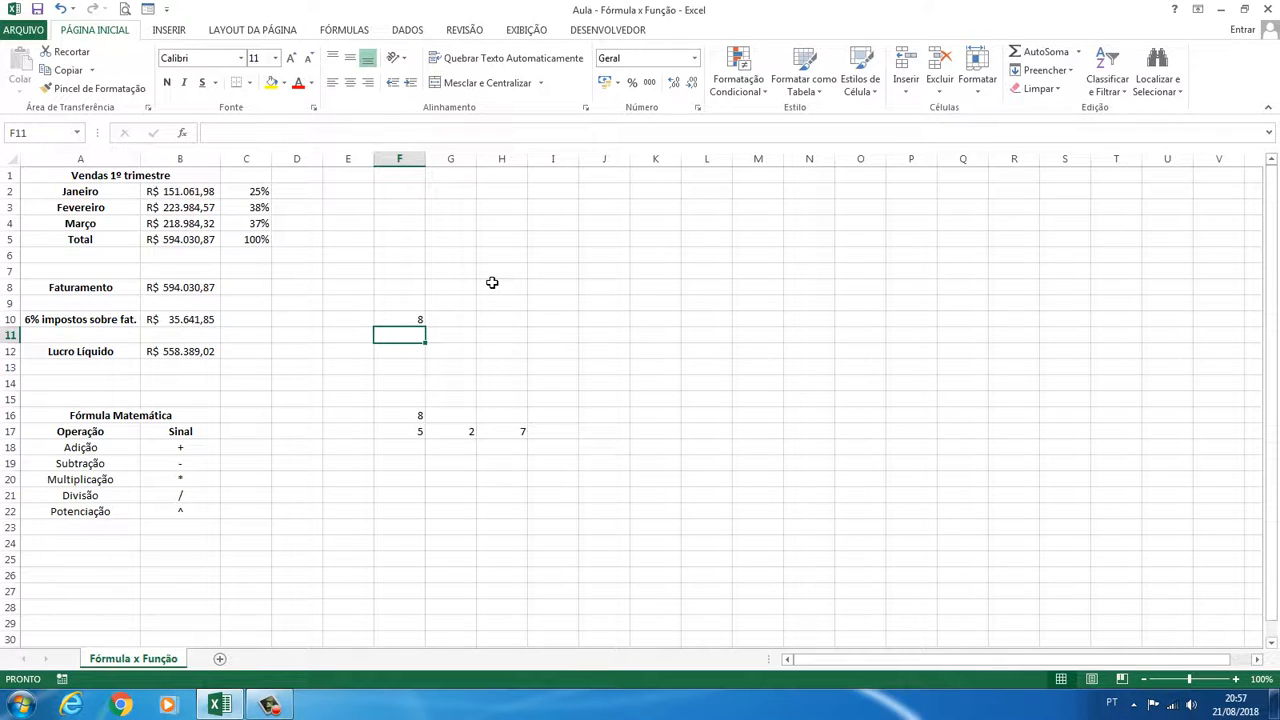
pyautogui.press('Up')
pyautogui.press('Down')
pyautogui.press('Down')
pyautogui.press('Left')
pyautogui.press('Right')
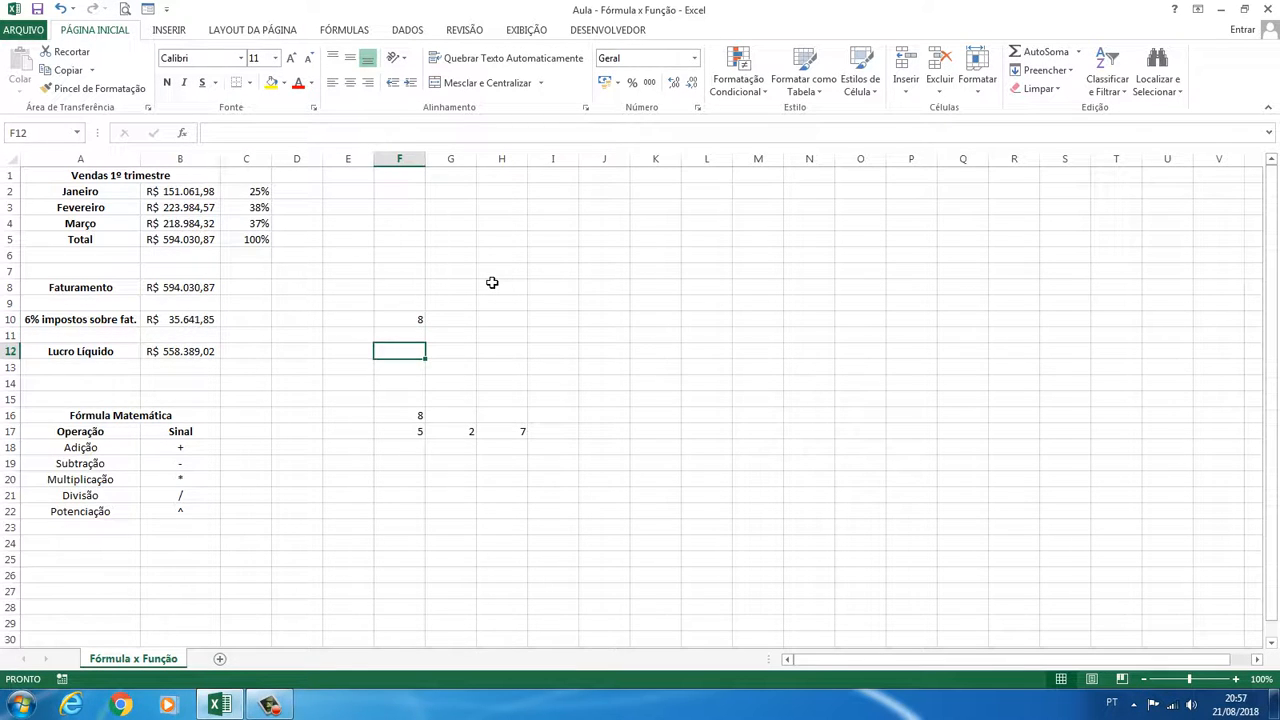
pyautogui.press('Up')
pyautogui.press('Up')
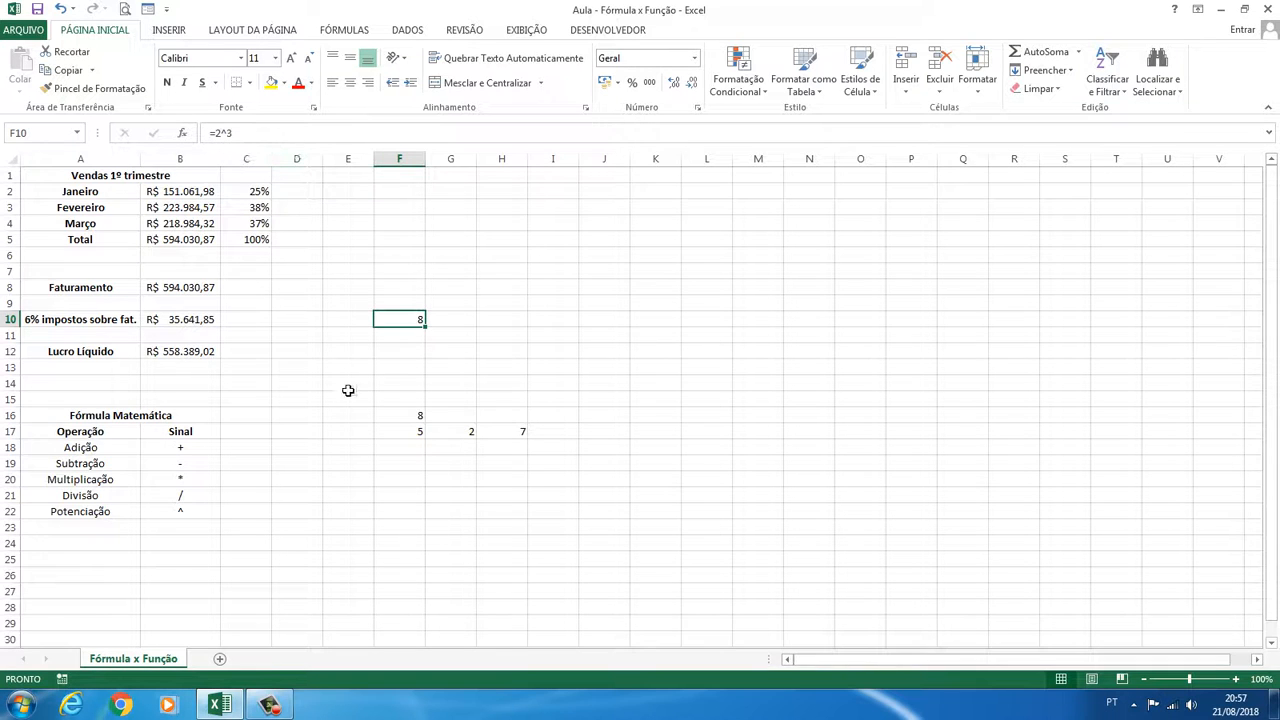
pyautogui.click(363, 337)
pyautogui.click(416, 320)
# Replace the addition formula for the sales Total in cell B5 with the function =SOMA(B2:B4), then reselect the cell
pyautogui.click(176, 247)
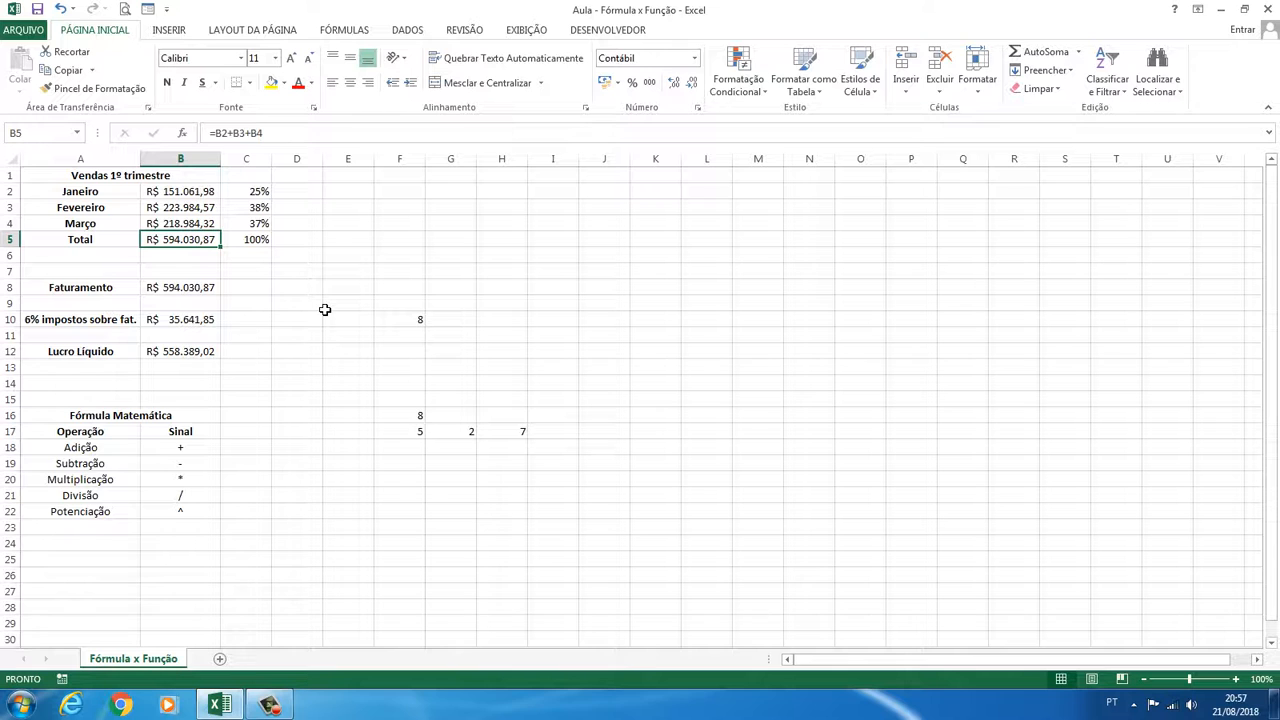
pyautogui.doubleClick(191, 246)
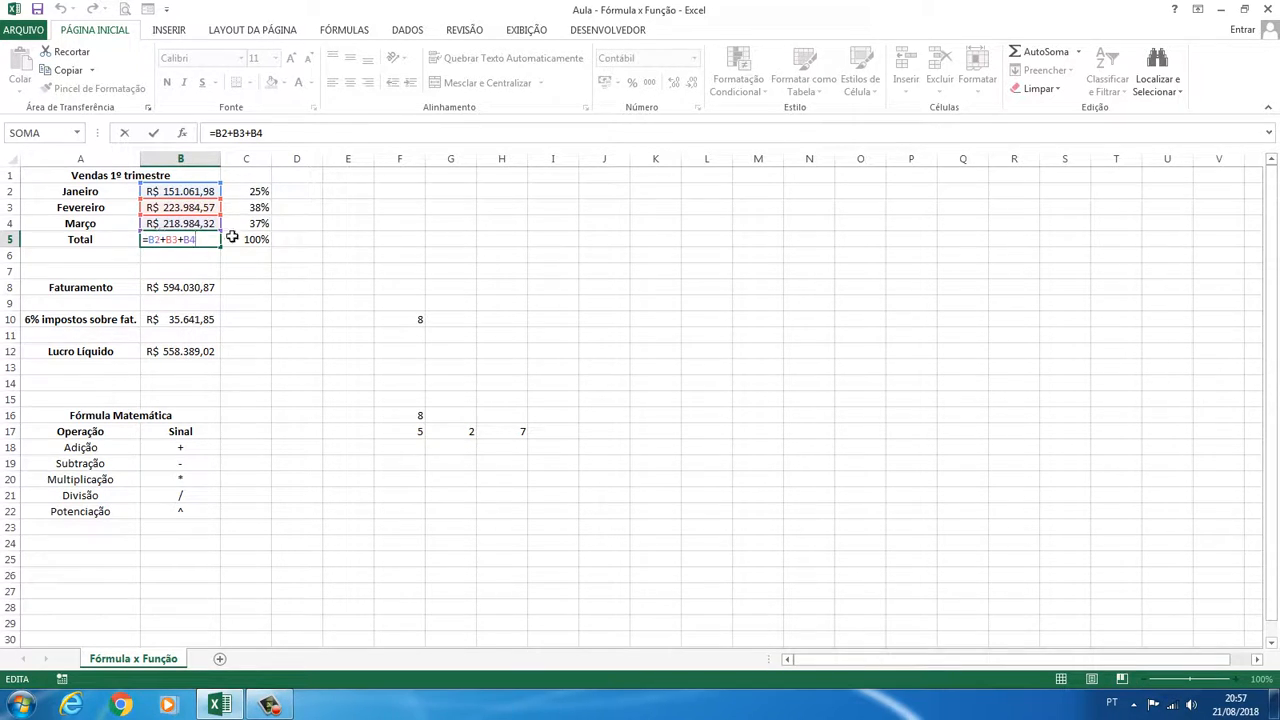
pyautogui.press('Return')
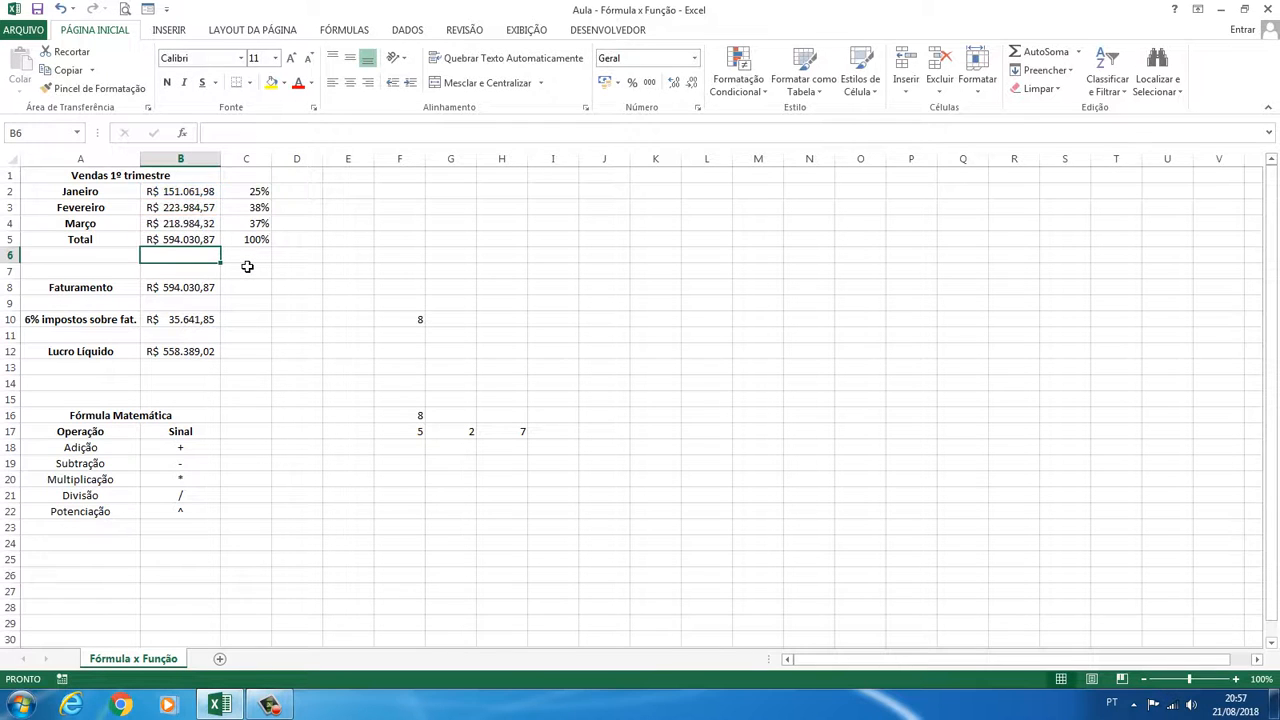
pyautogui.press('Up')
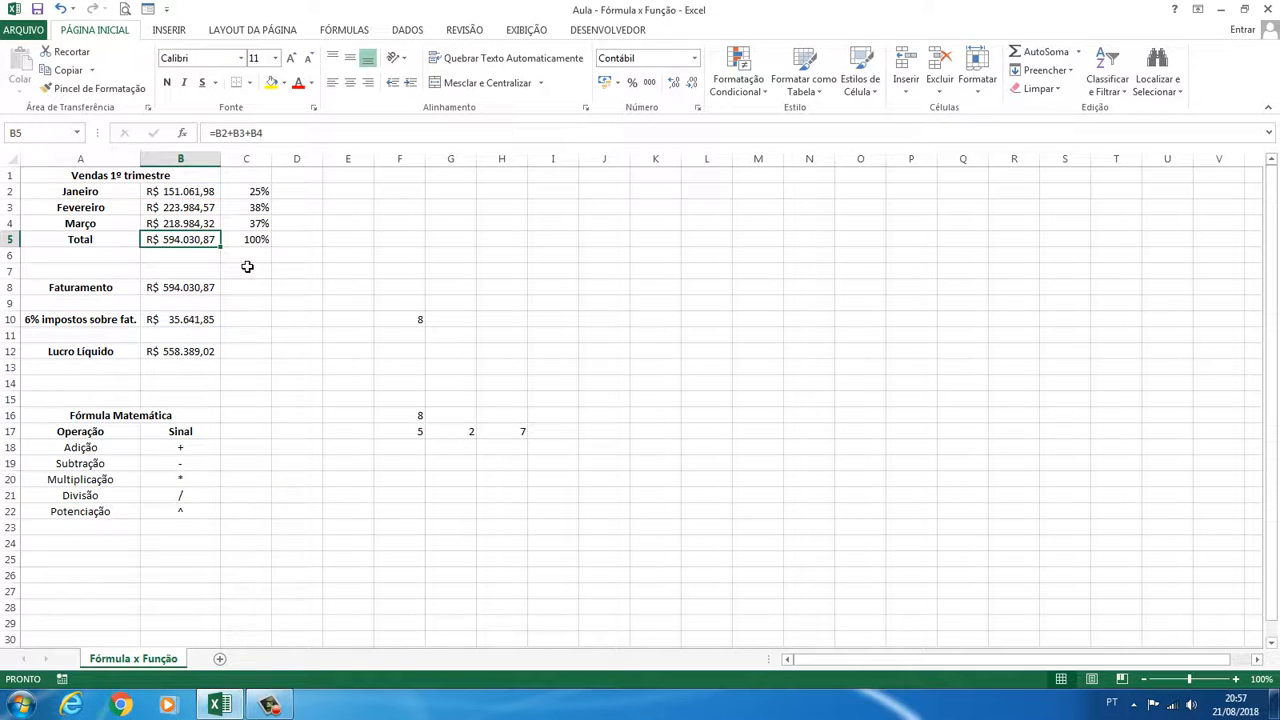
pyautogui.press('Delete')
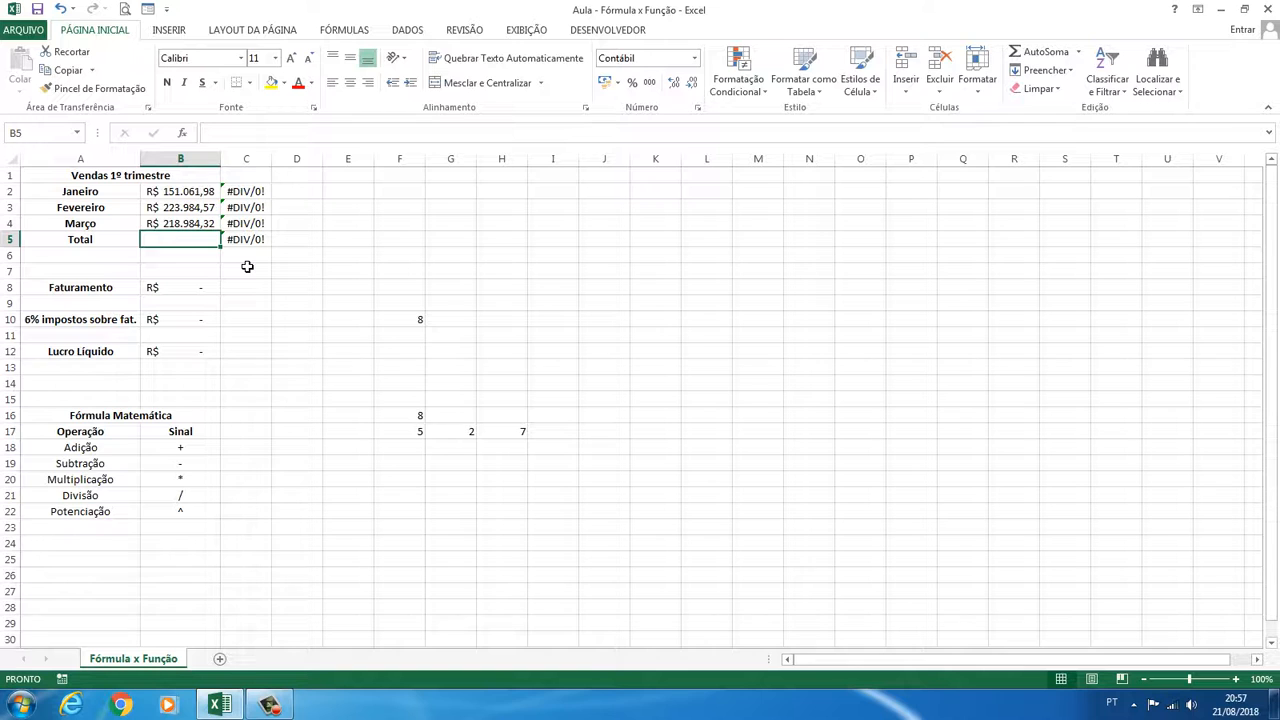
pyautogui.write('=soma')
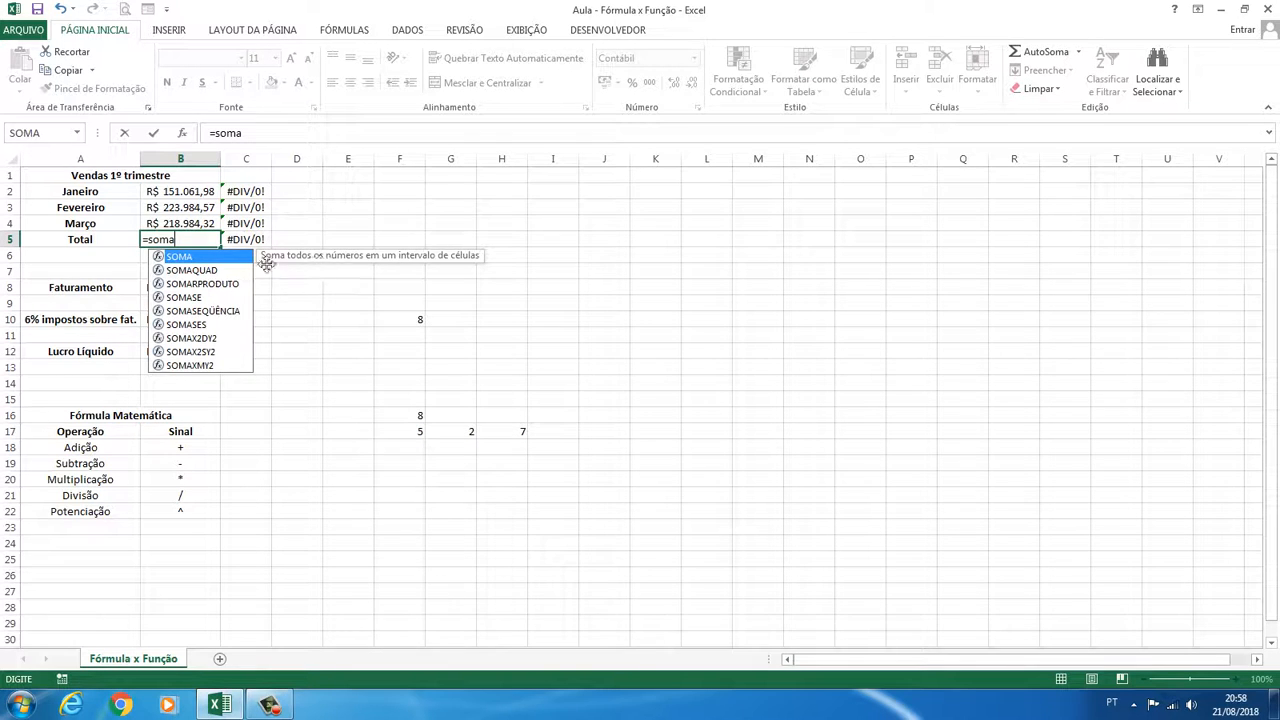
pyautogui.press('Tab')
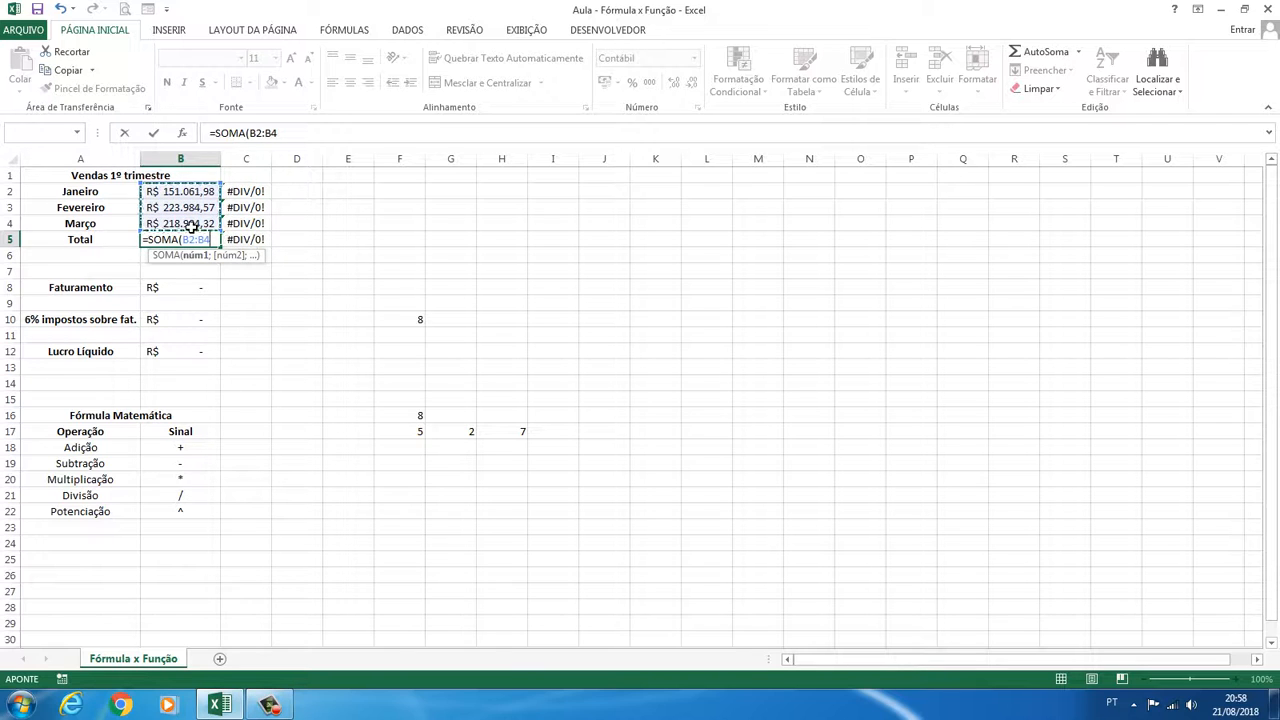
pyautogui.moveTo(193, 193); pyautogui.dragTo(195, 212)
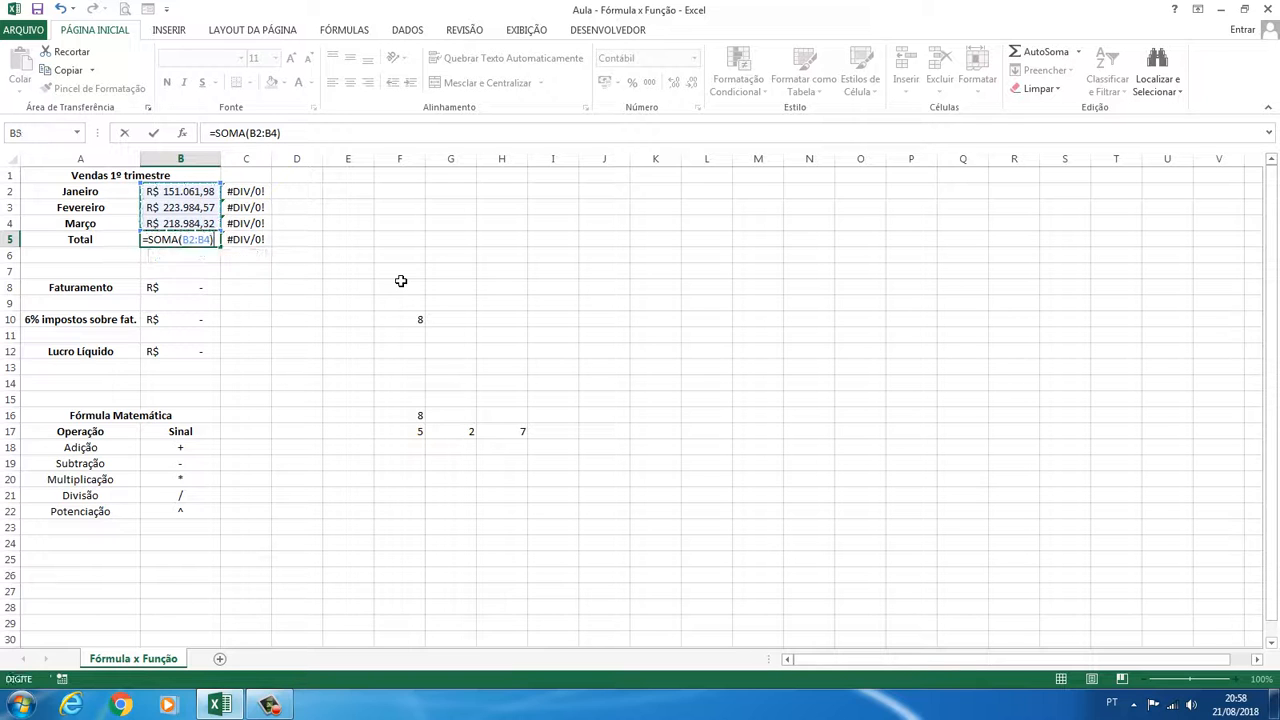
pyautogui.press('Return')
pyautogui.press('Up')
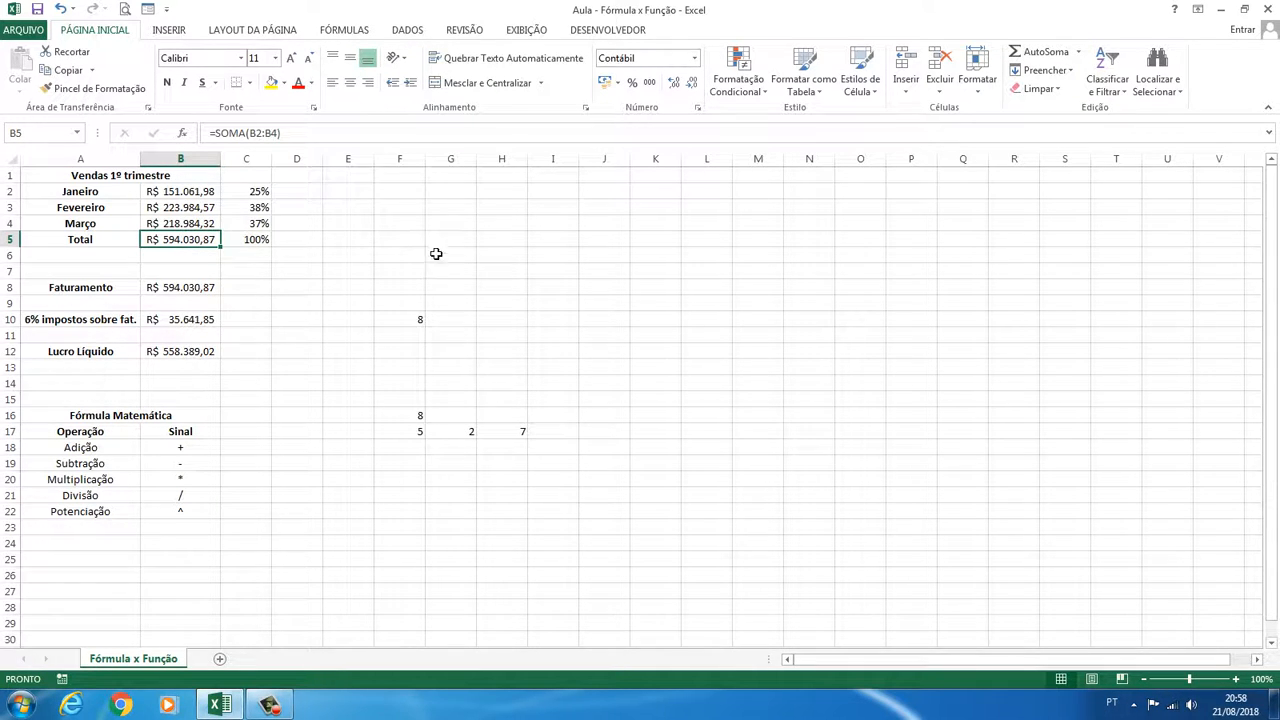
# Sum the three monthly sales plus cell F10 in cell D8 with =SOMA(B2:B4;F10), then reselect the cell to check it
pyautogui.click(300, 290)
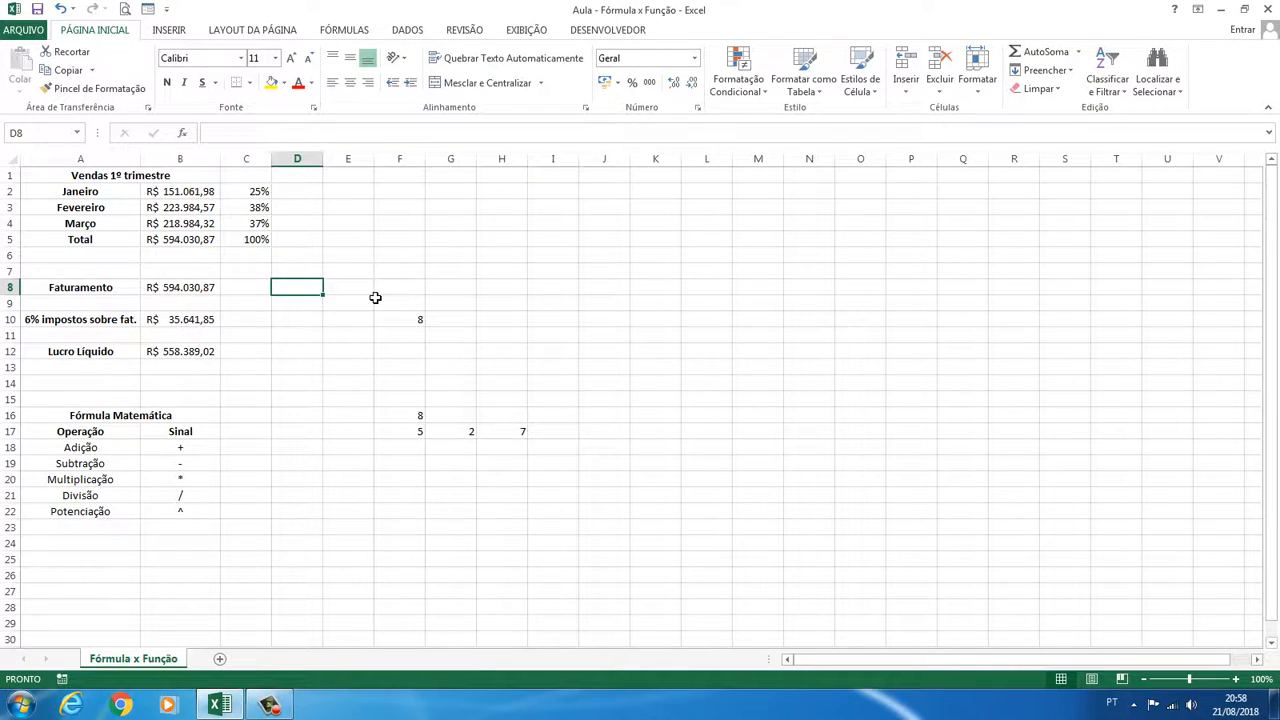
pyautogui.write('=soma')
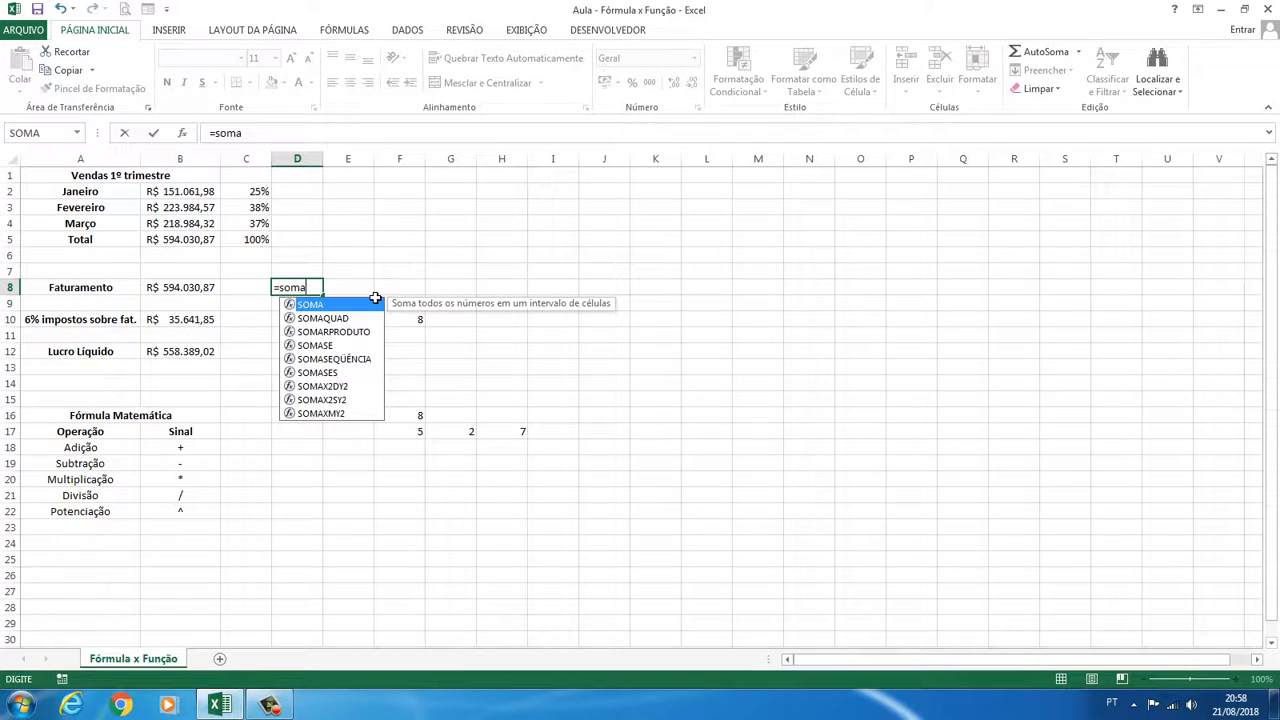
pyautogui.press('Tab')
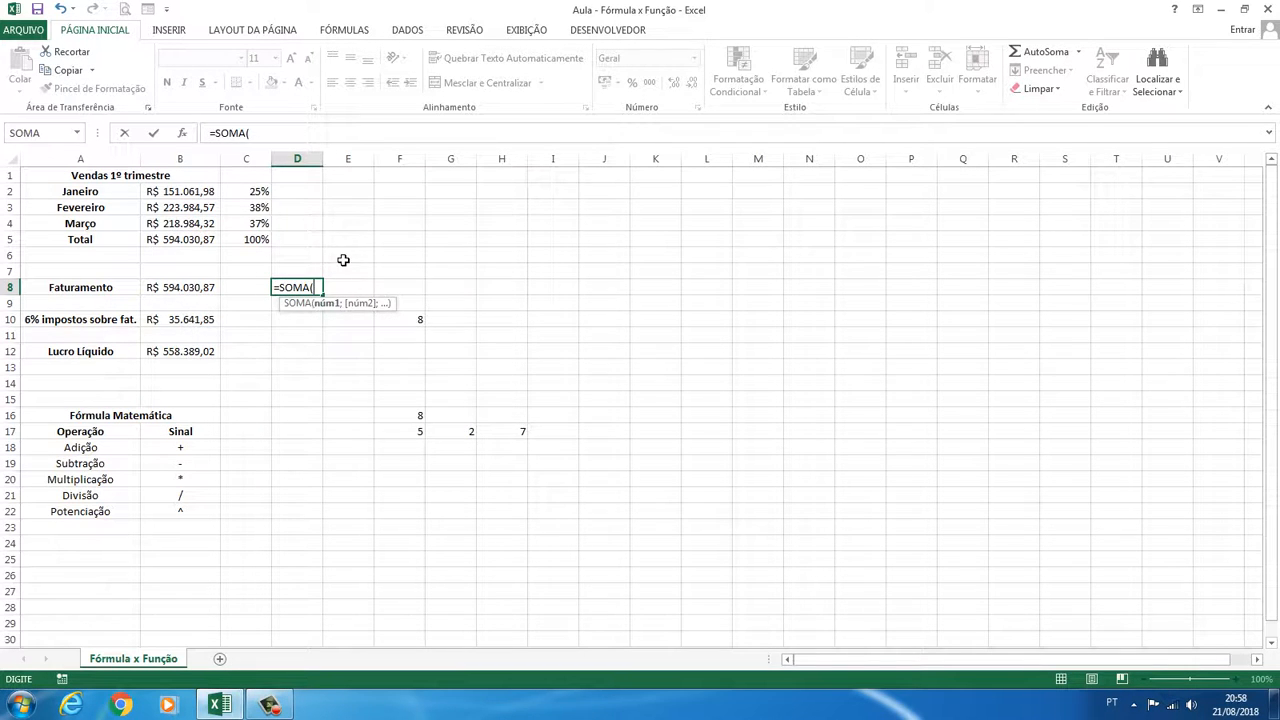
pyautogui.click(194, 192)
pyautogui.moveTo(197, 207); pyautogui.dragTo(195, 225)
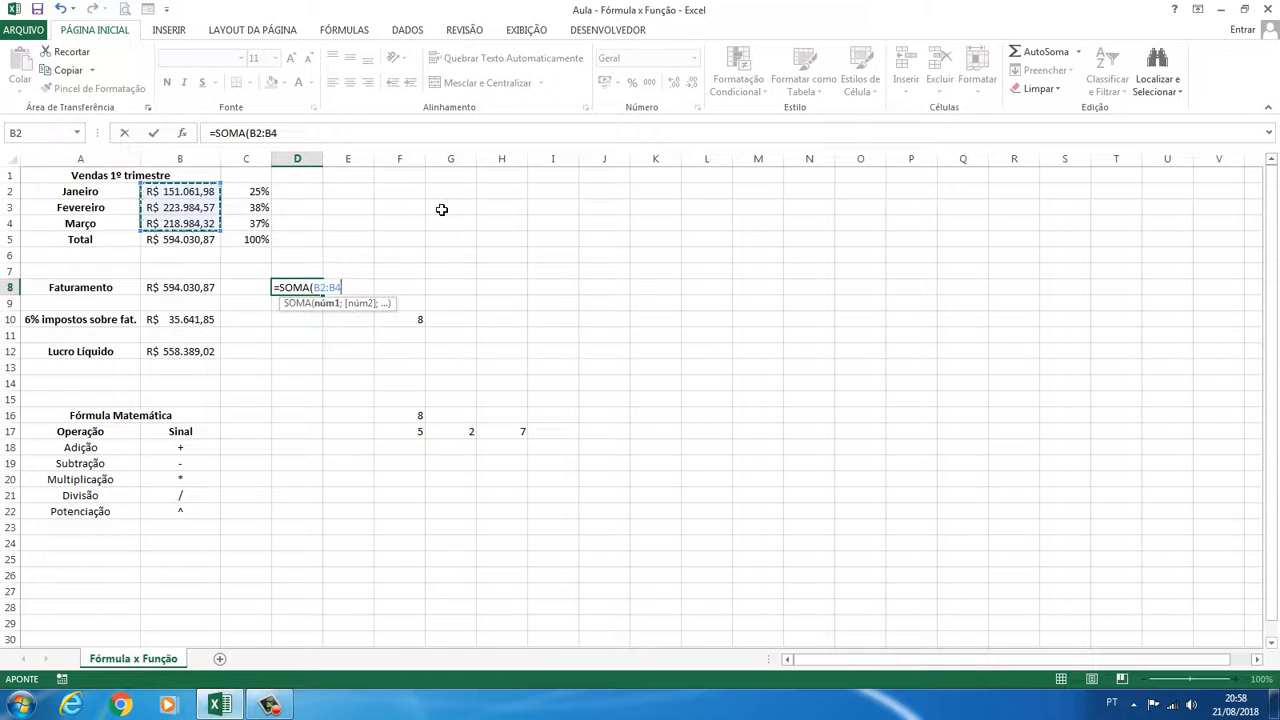
pyautogui.write(';')
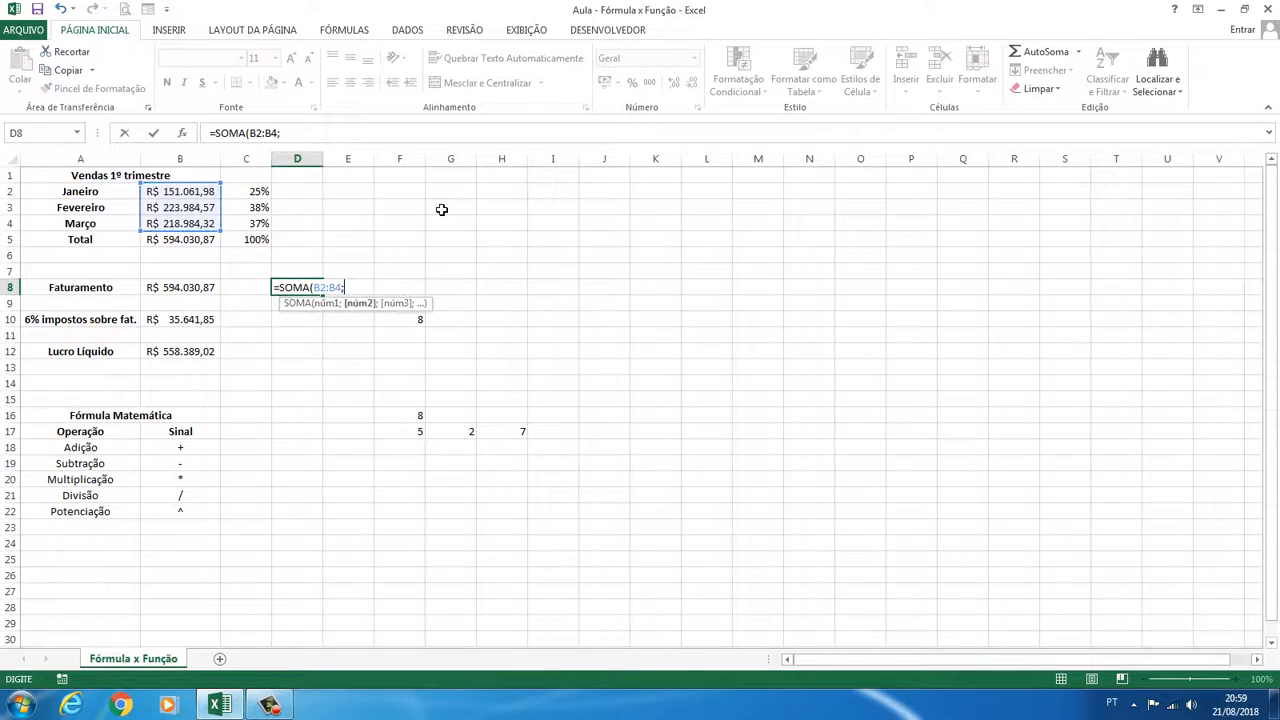
pyautogui.click(411, 328)
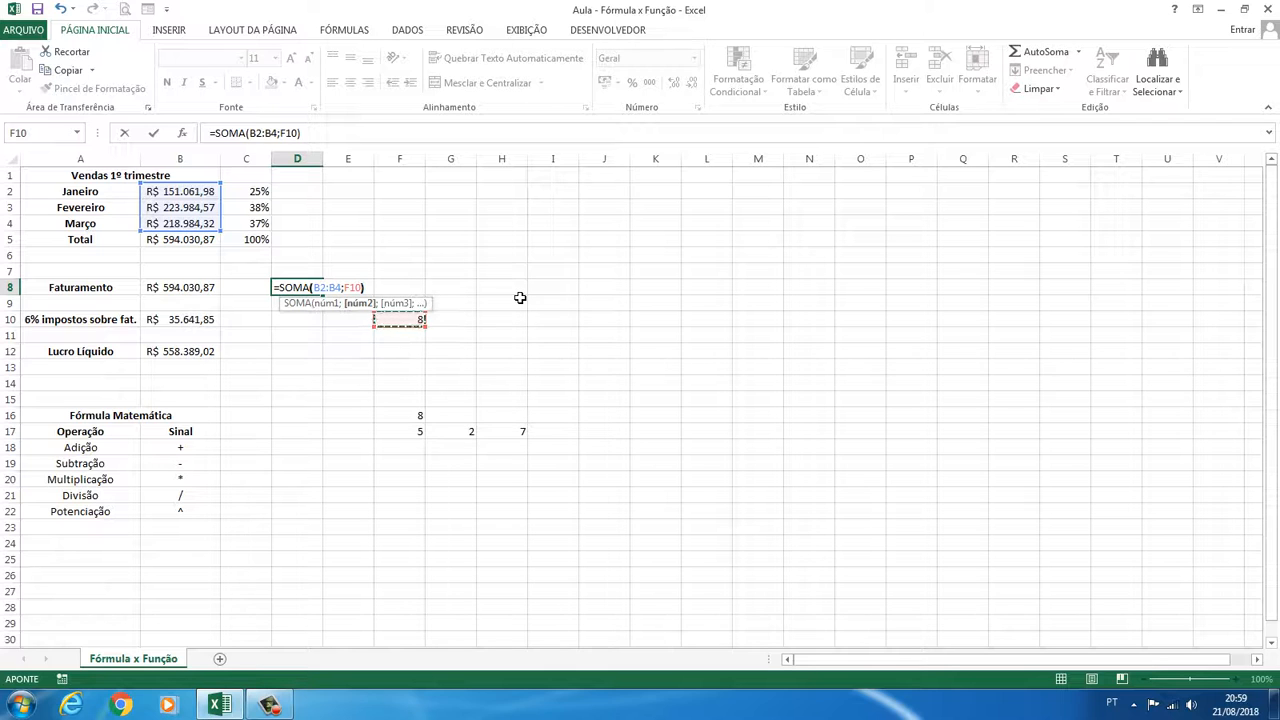
pyautogui.press('Return')
pyautogui.press('Up')
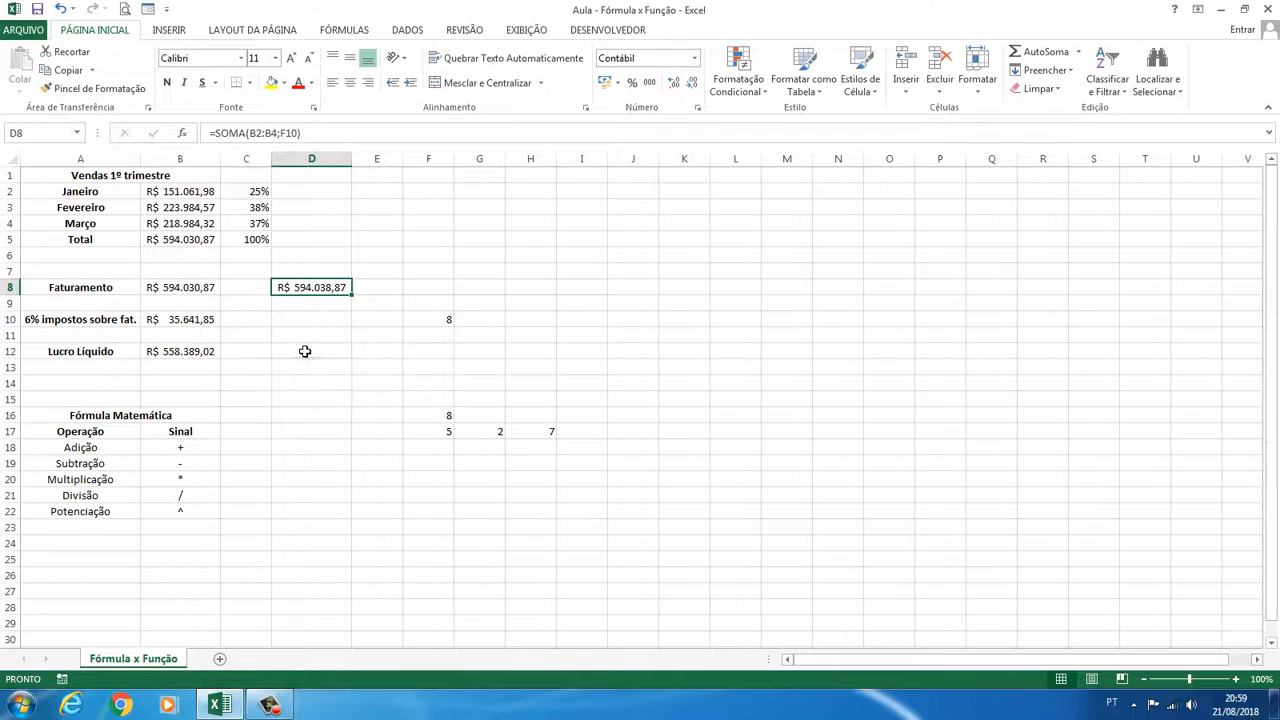
# Review the references of the SOMA formula in cell D8, then reselect the cell
pyautogui.press('F2')
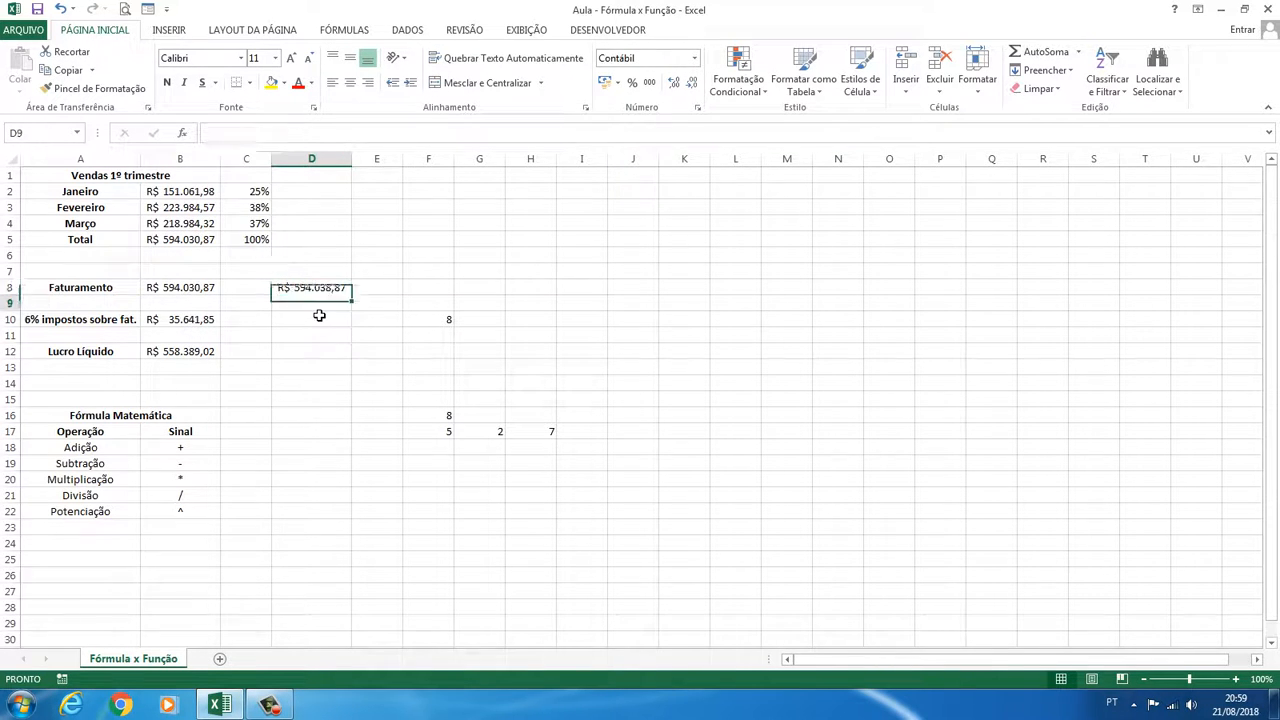
pyautogui.press('Return')
pyautogui.click(316, 289)
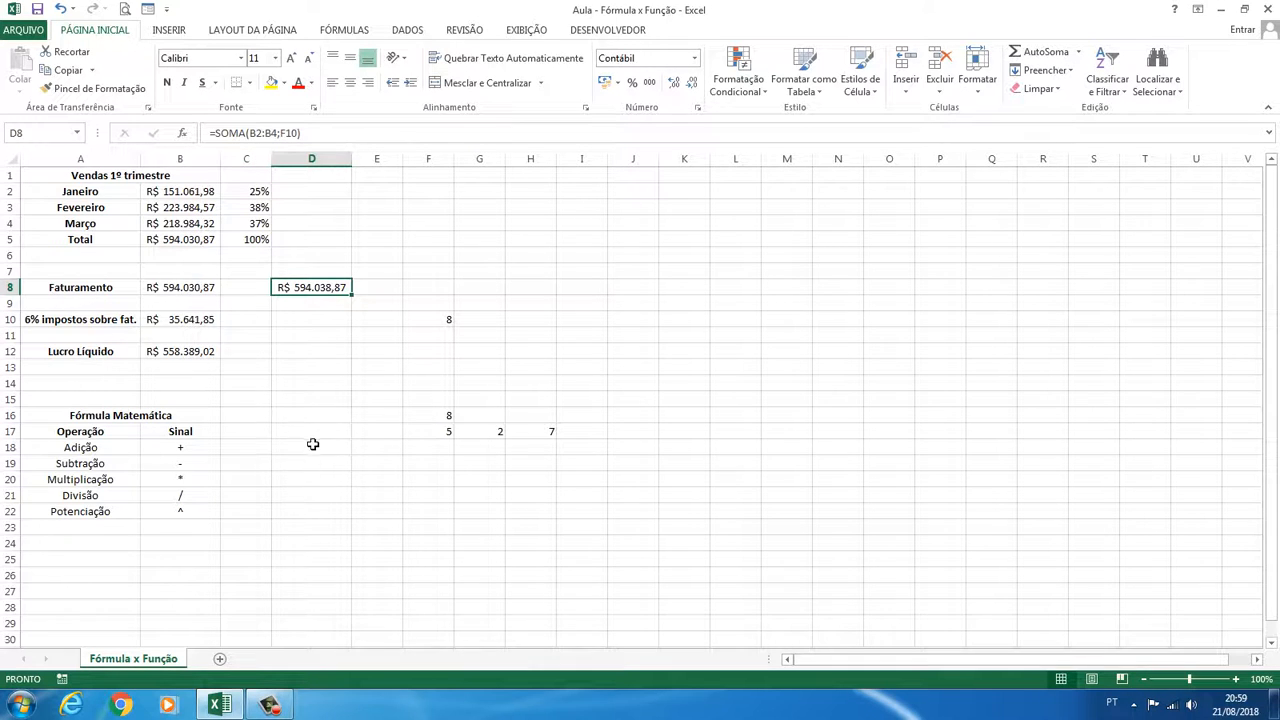
# Calculate the square root of 9 in cell D21 with =RAIZ(9), then reselect the cell to check it
pyautogui.click(314, 500)
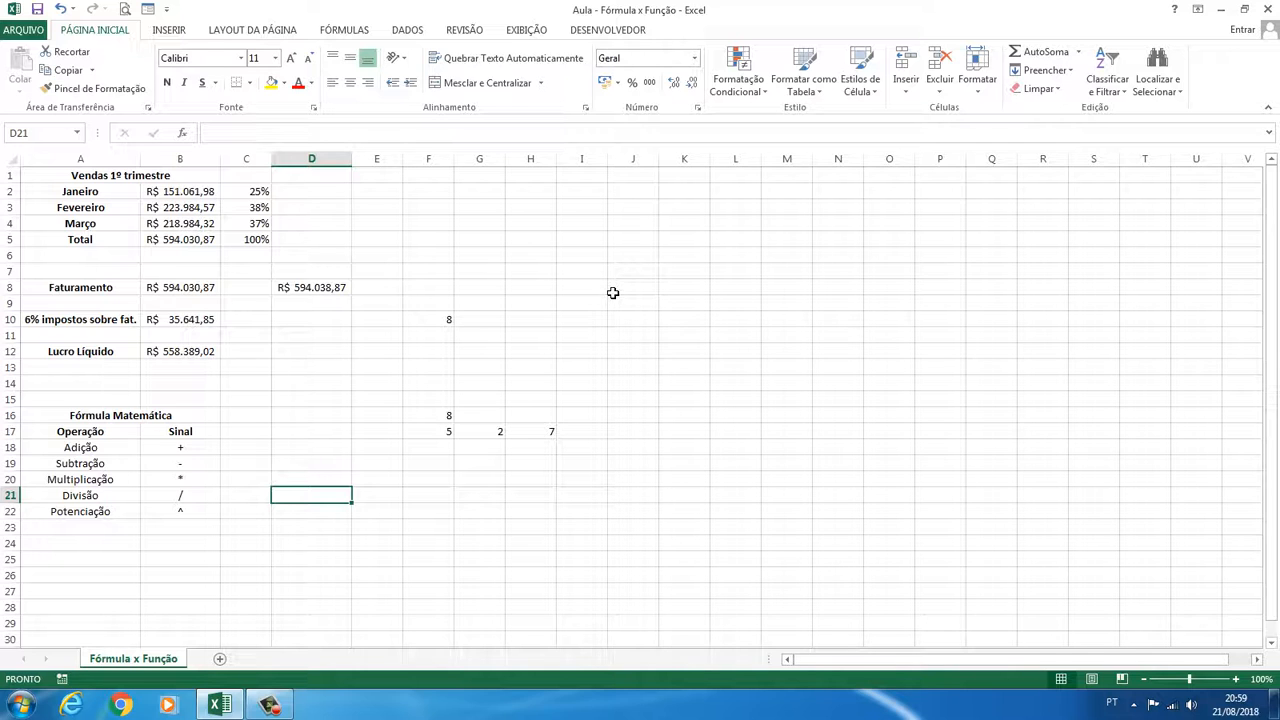
pyautogui.write('=')
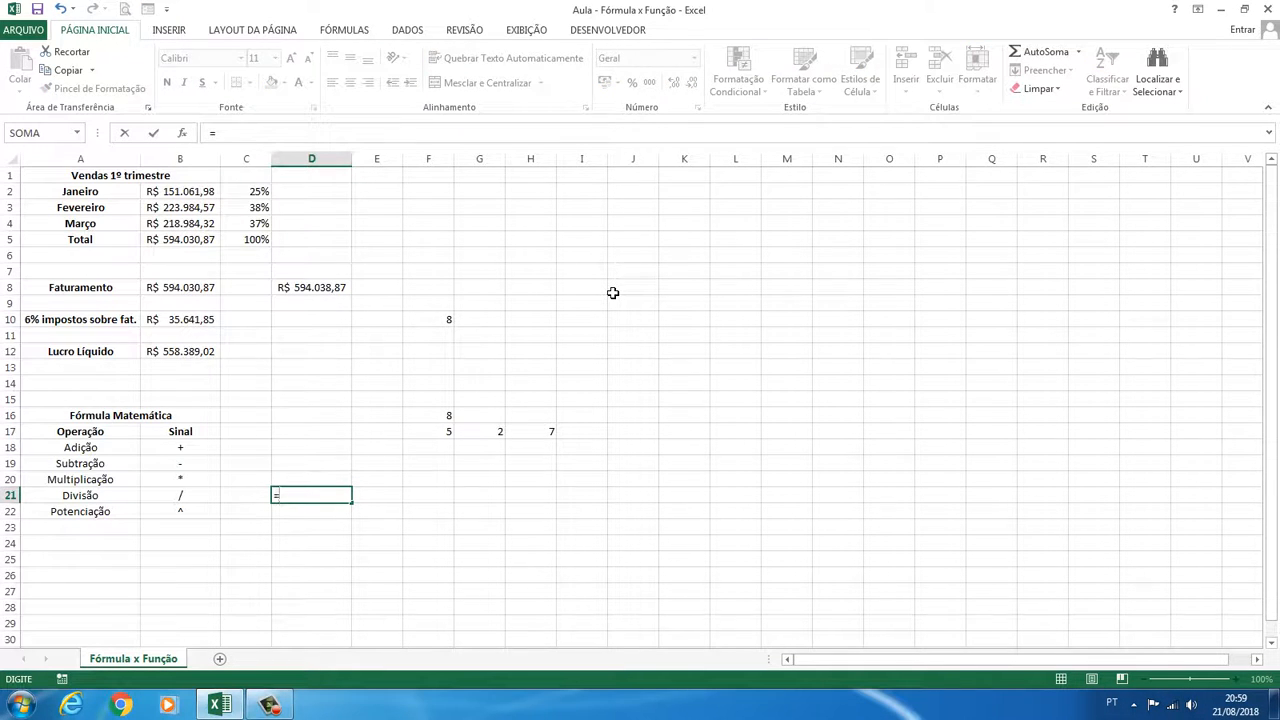
pyautogui.write('raiz')
pyautogui.press('Tab')
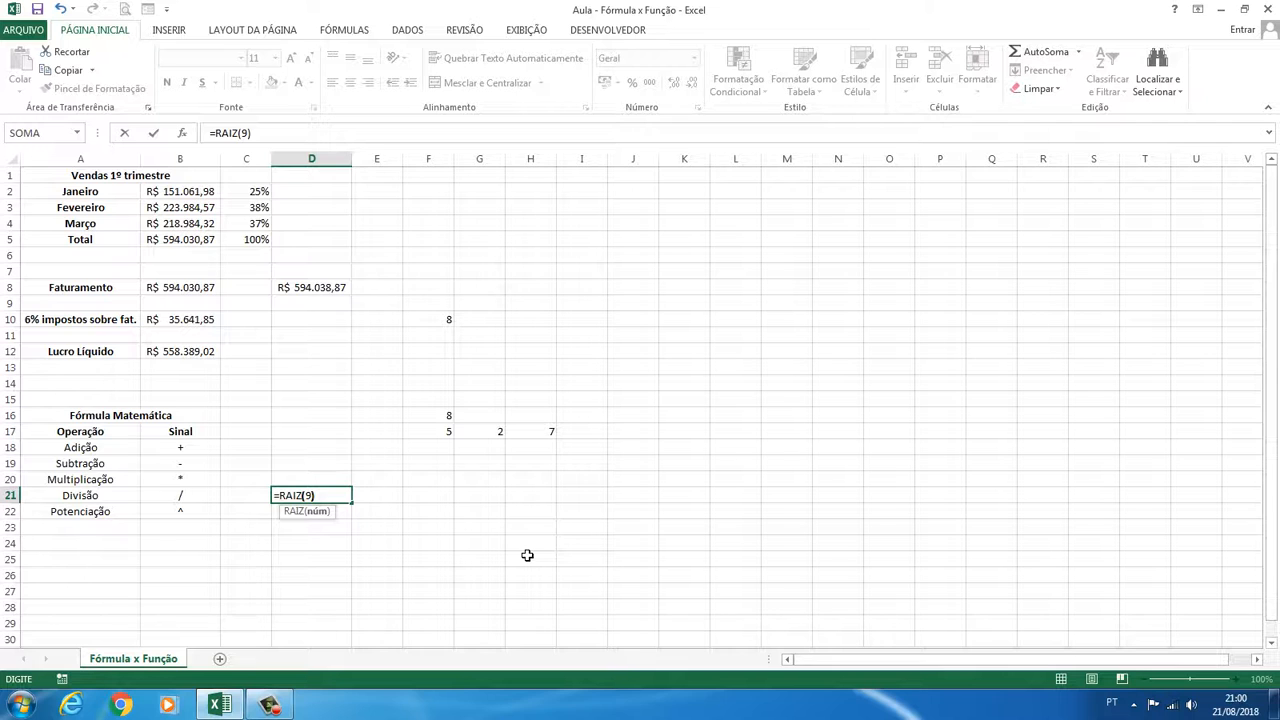
pyautogui.press('Return')
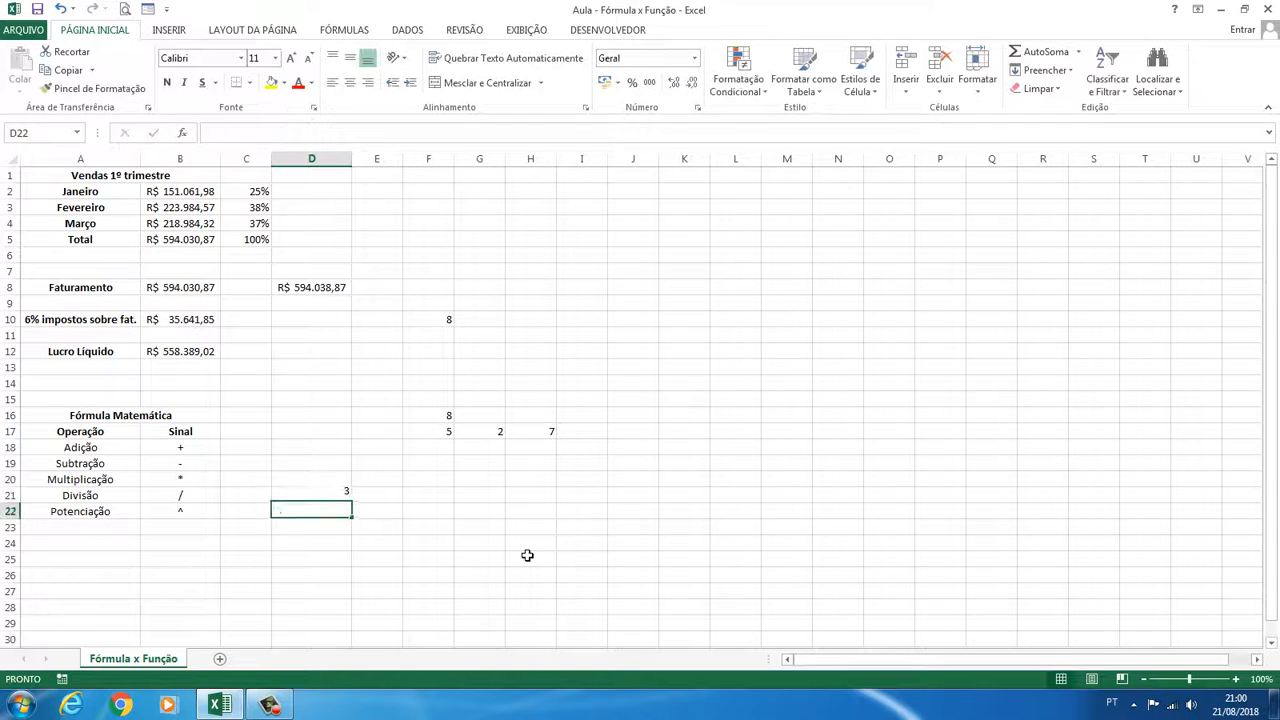
pyautogui.click(310, 496)
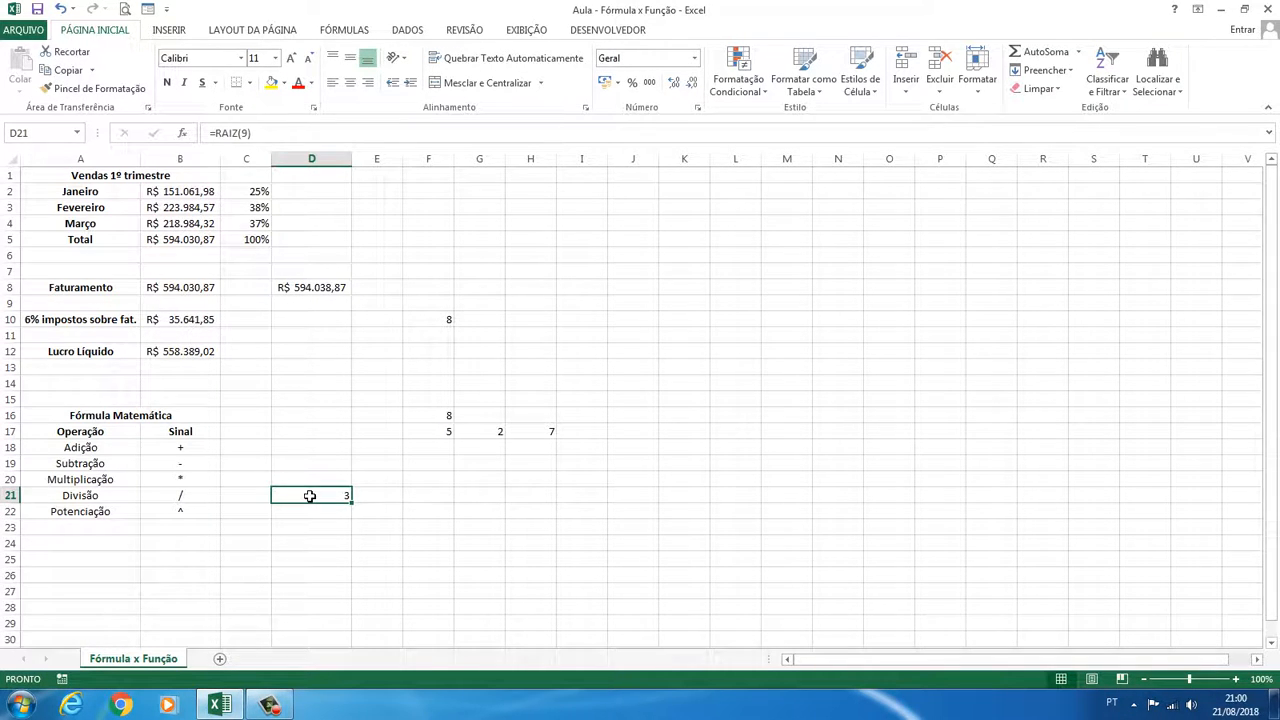
# Calculate the square root of 81 in cell H22 with =RAIZ(81), correcting the misspelled function name, then reselect the cell
pyautogui.click(535, 514)
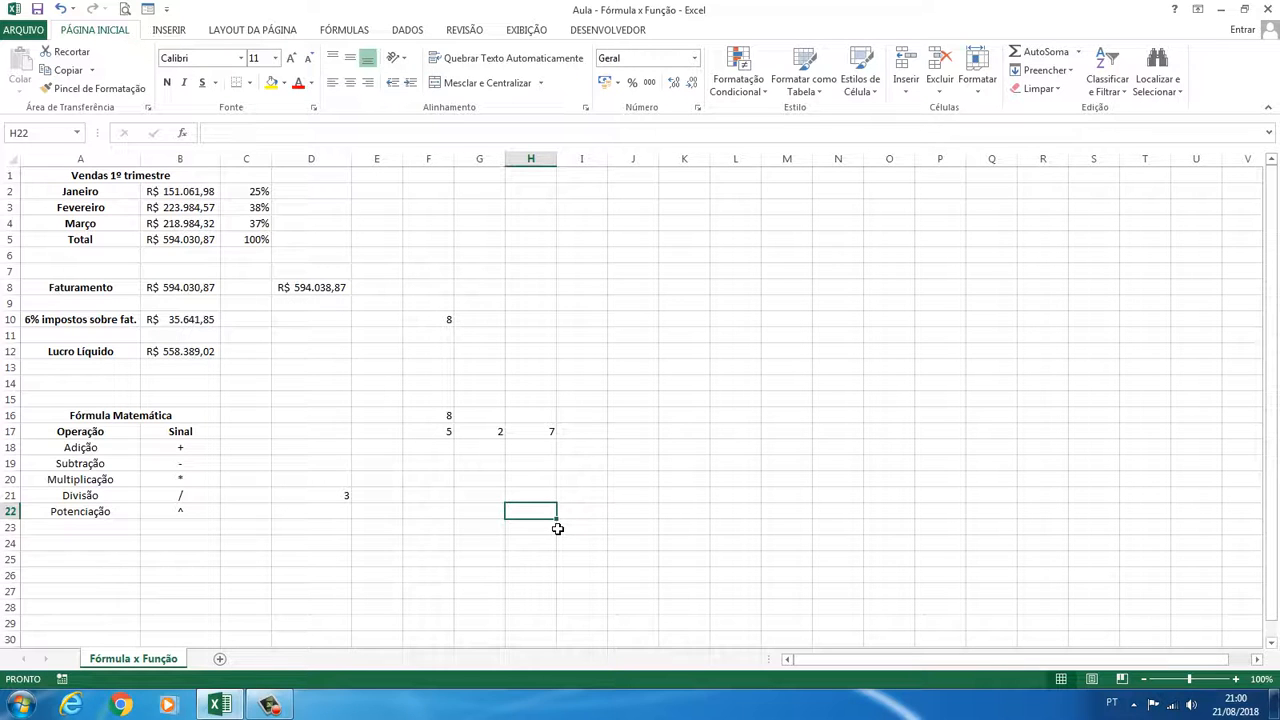
pyautogui.write('=razi')
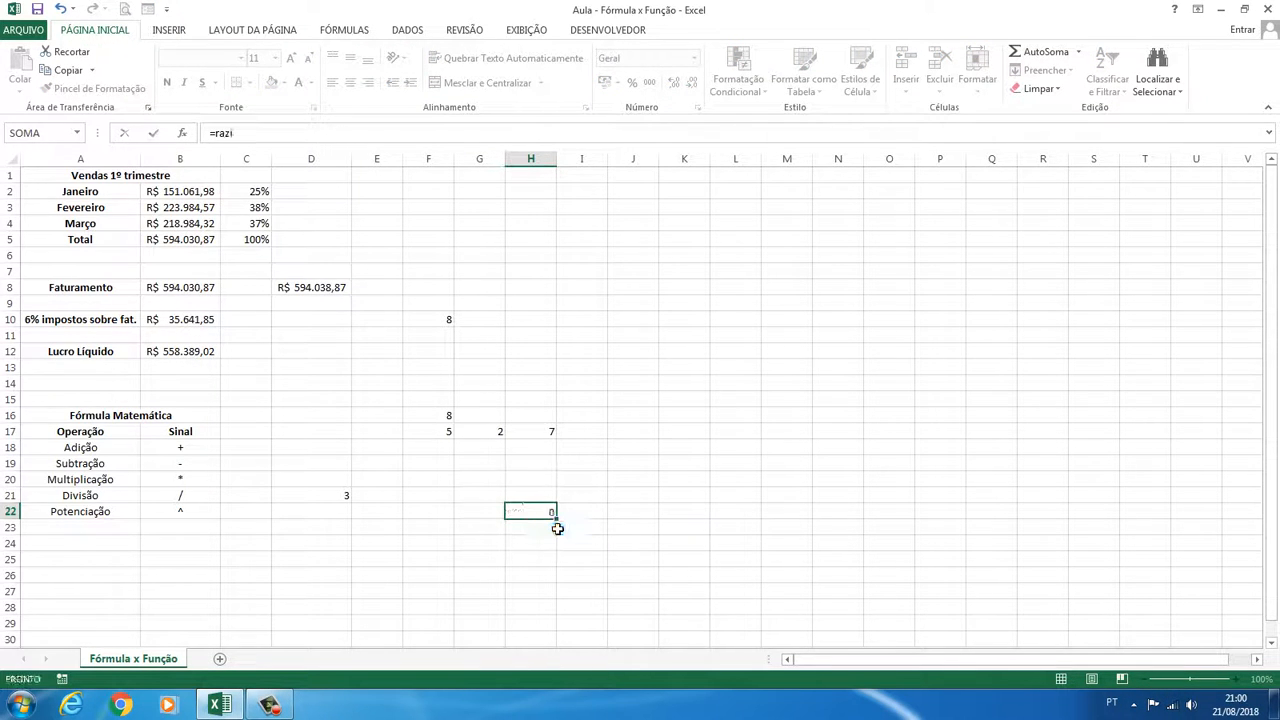
pyautogui.press('Tab')
pyautogui.press('Left')
pyautogui.press('F2')
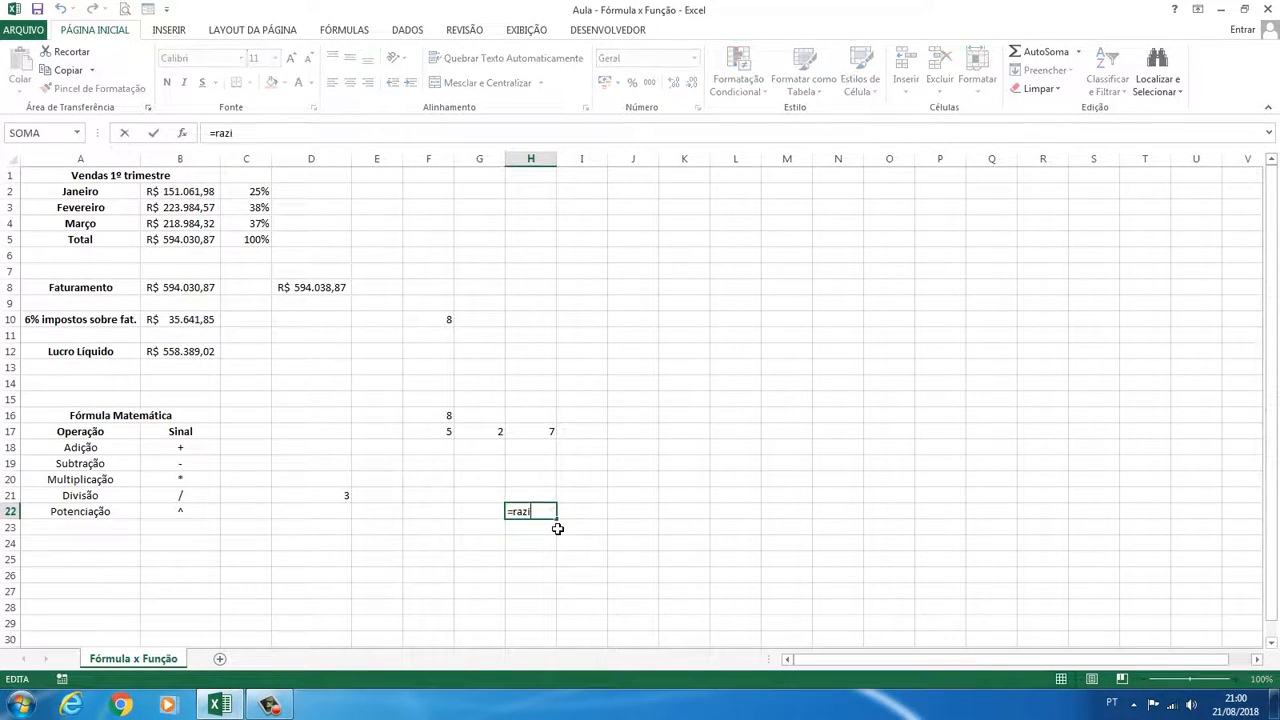
pyautogui.press('BackSpace')
pyautogui.press('BackSpace')
pyautogui.write('iz')
pyautogui.press('Tab')
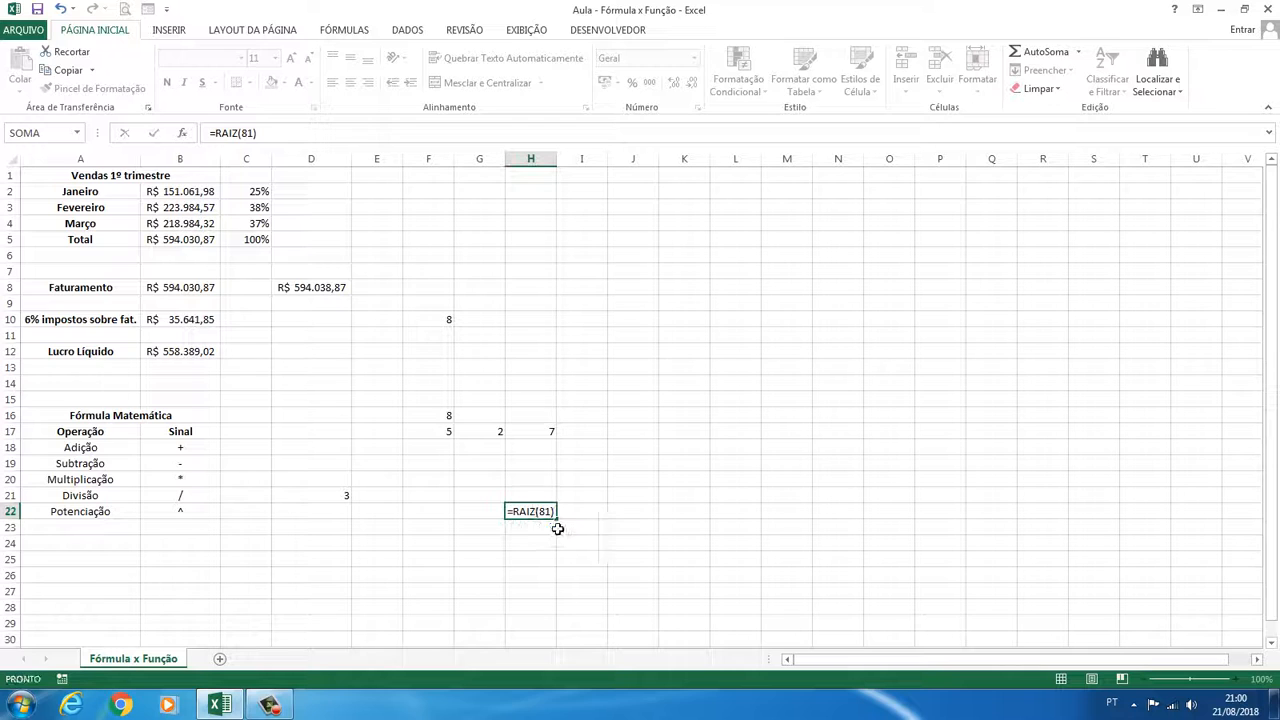
pyautogui.press('Return')
pyautogui.click(528, 510)
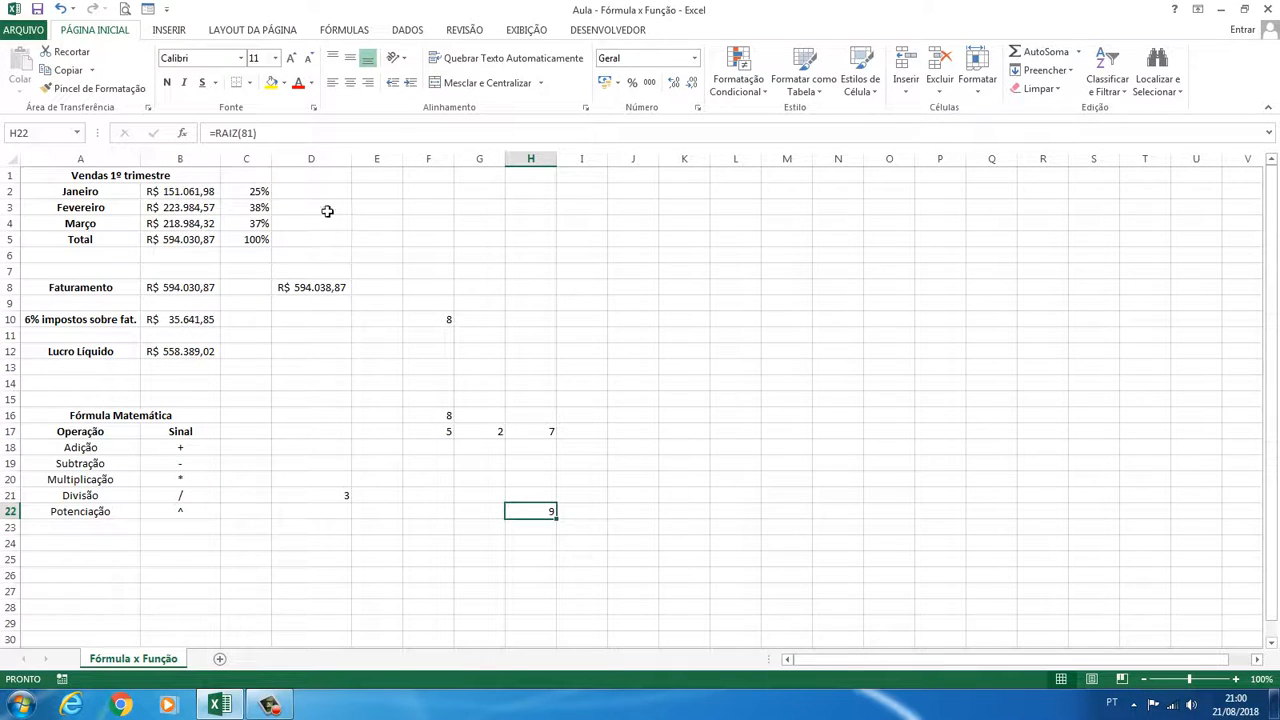
# Change the number in the RAIZ function of cell H22 to 80, then reselect the cell
pyautogui.click(326, 133)
pyautogui.press('BackSpace')
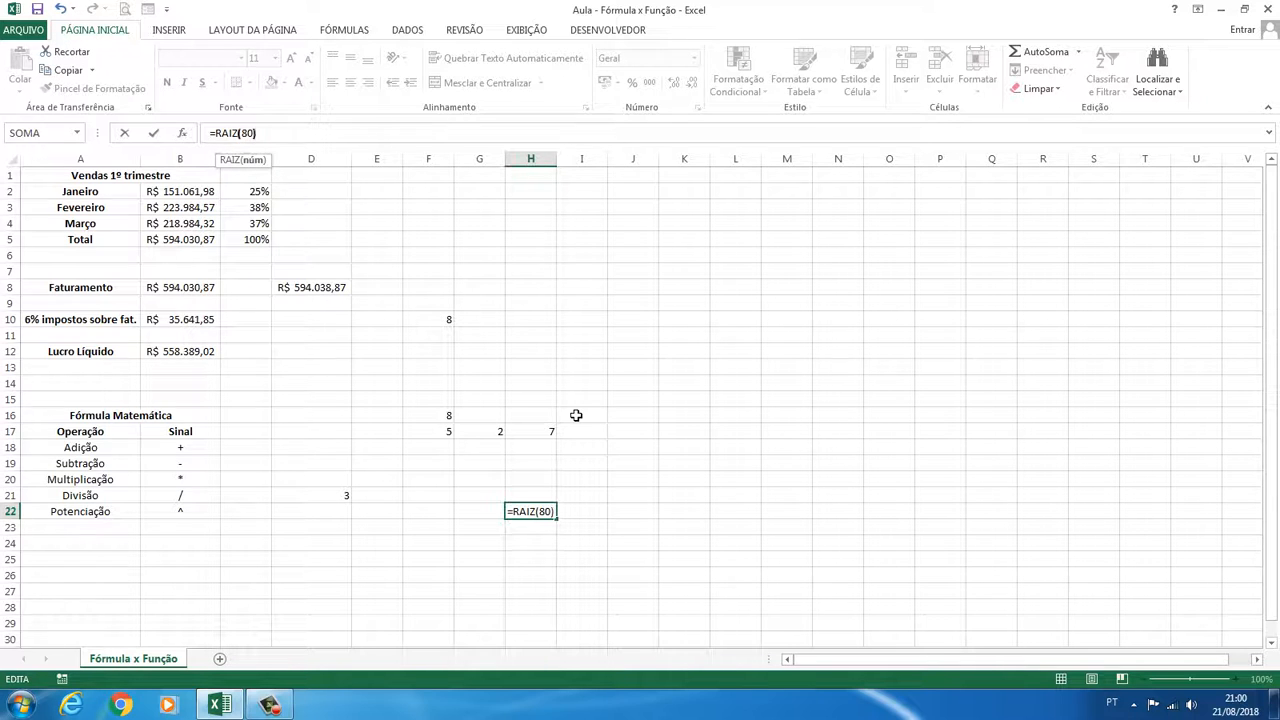
pyautogui.press('Return')
pyautogui.press('Up')
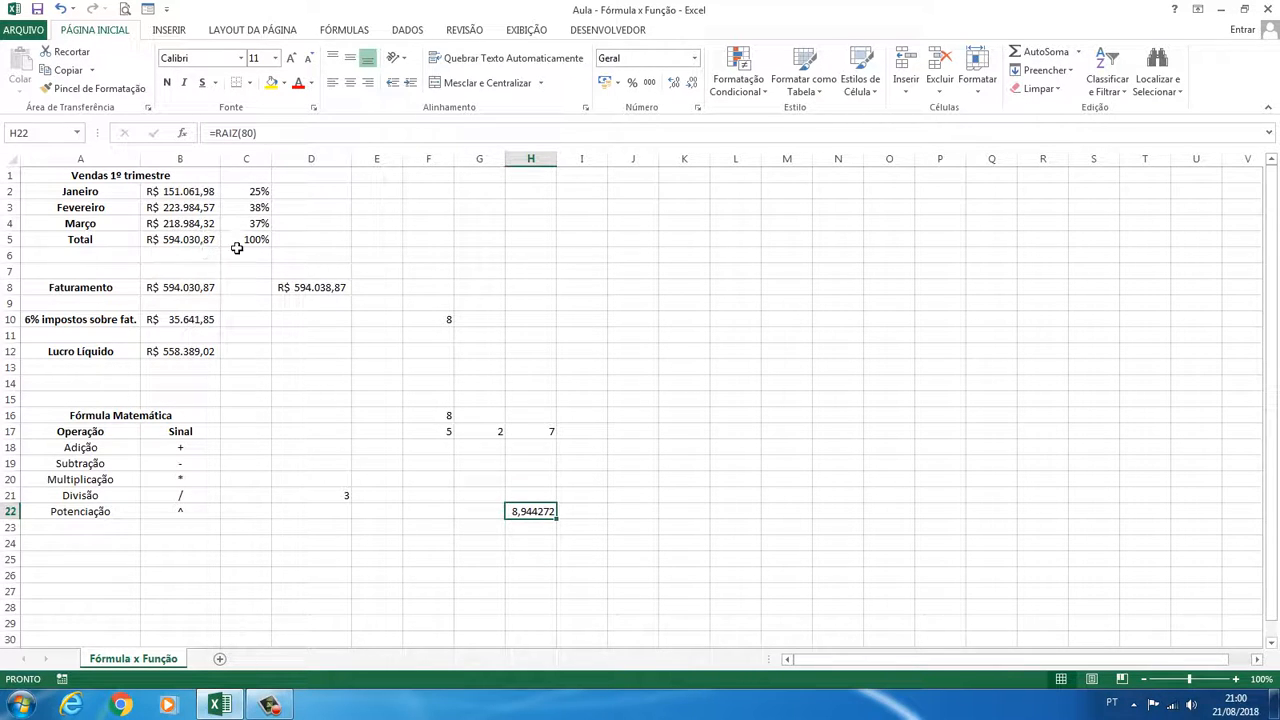
# Check the Total formula in B5, then set the January sales in cell B2 to 51061,98
pyautogui.click(176, 243)
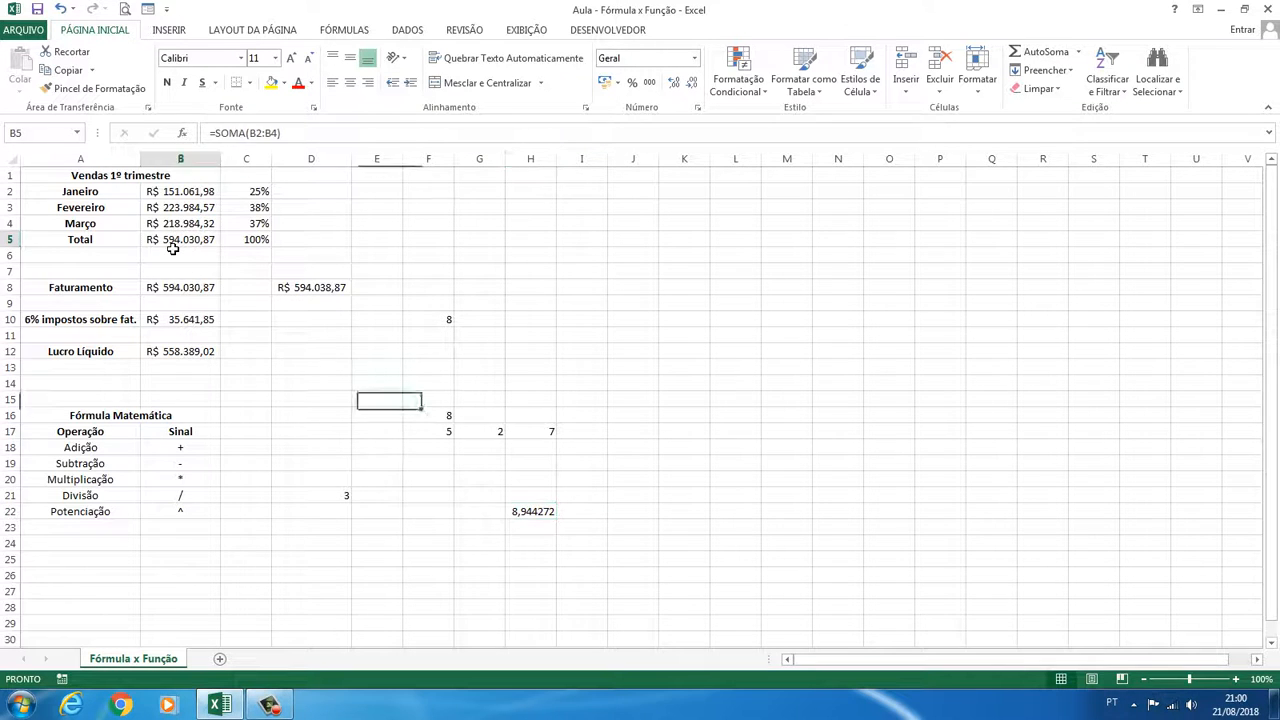
pyautogui.click(192, 193)
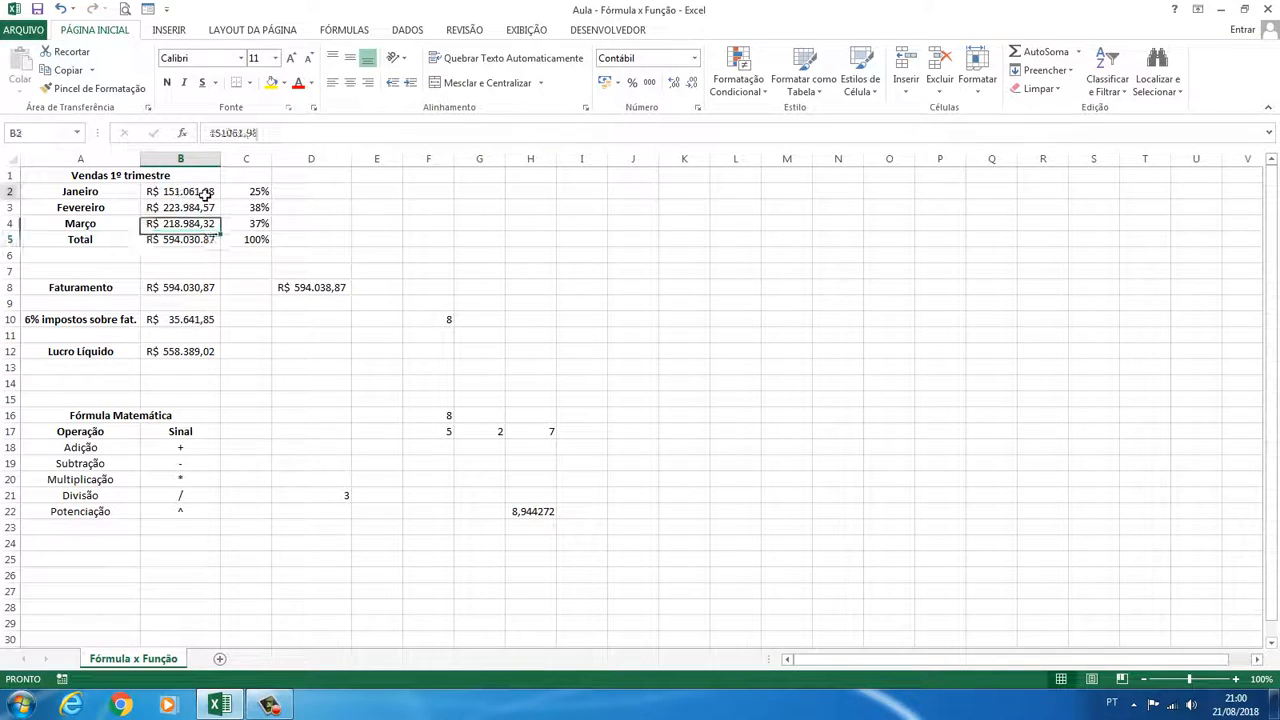
pyautogui.click(225, 135)
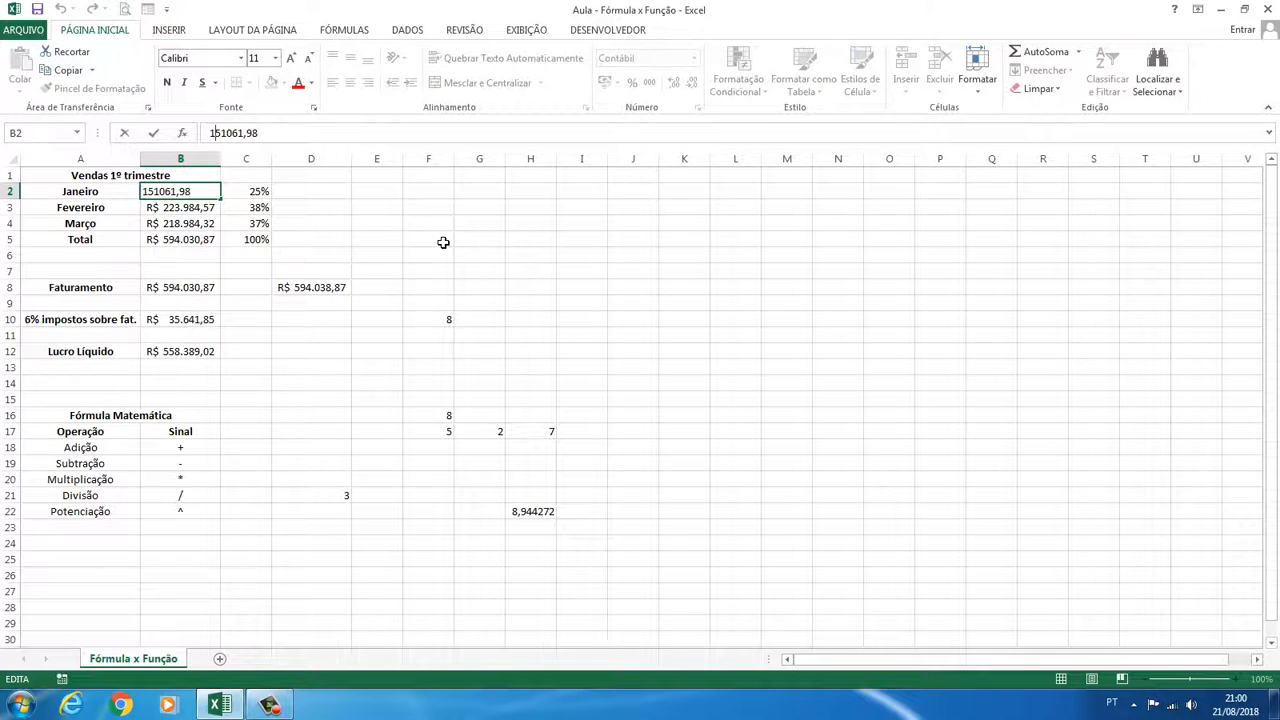
pyautogui.press('BackSpace')
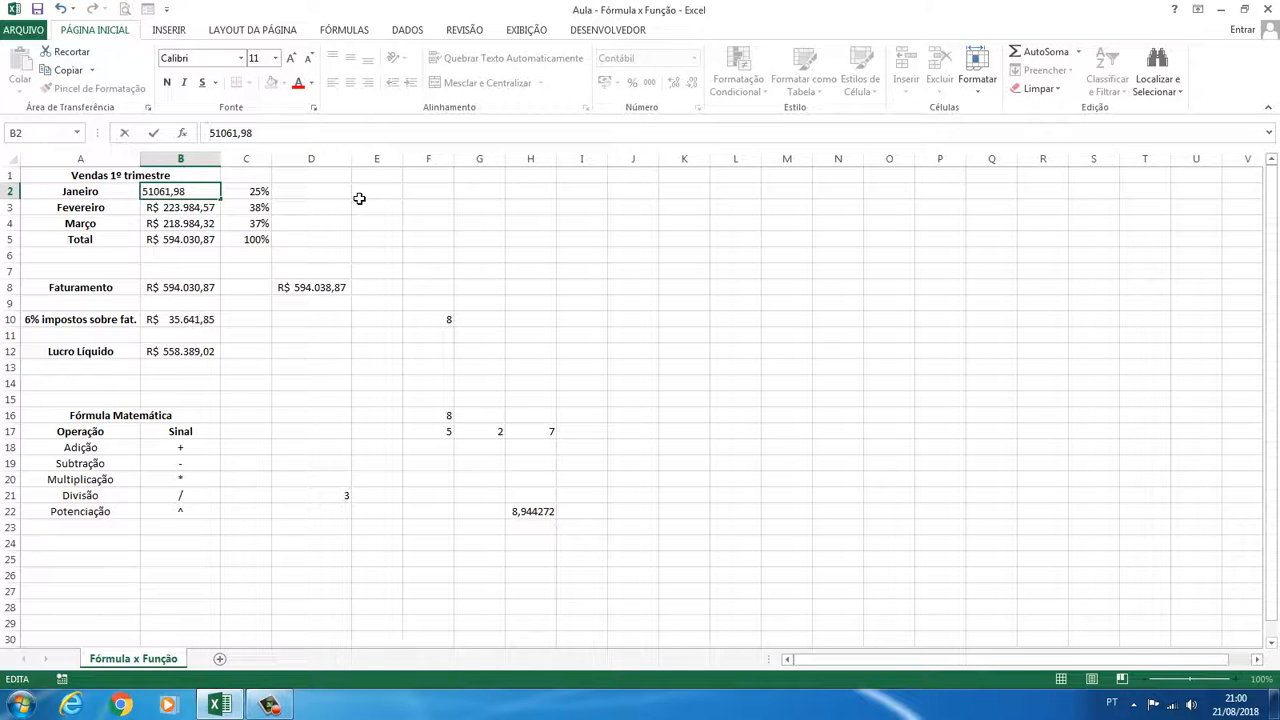
pyautogui.press('Return')
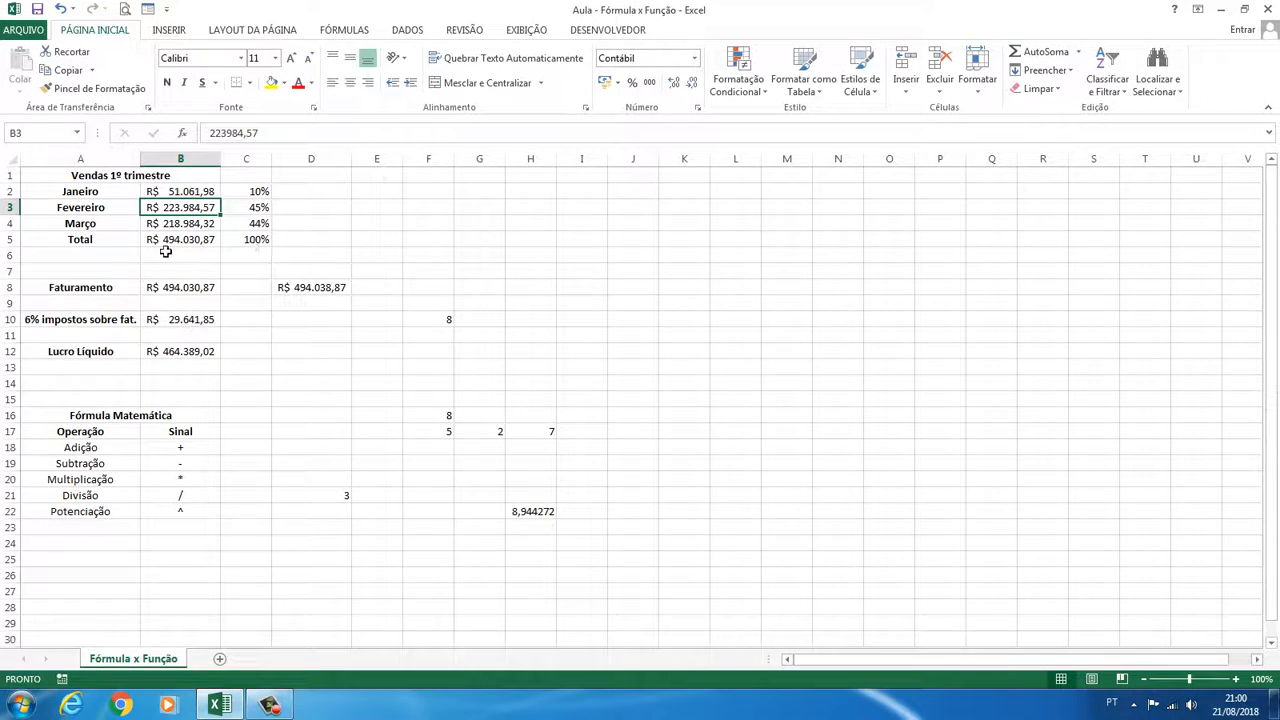